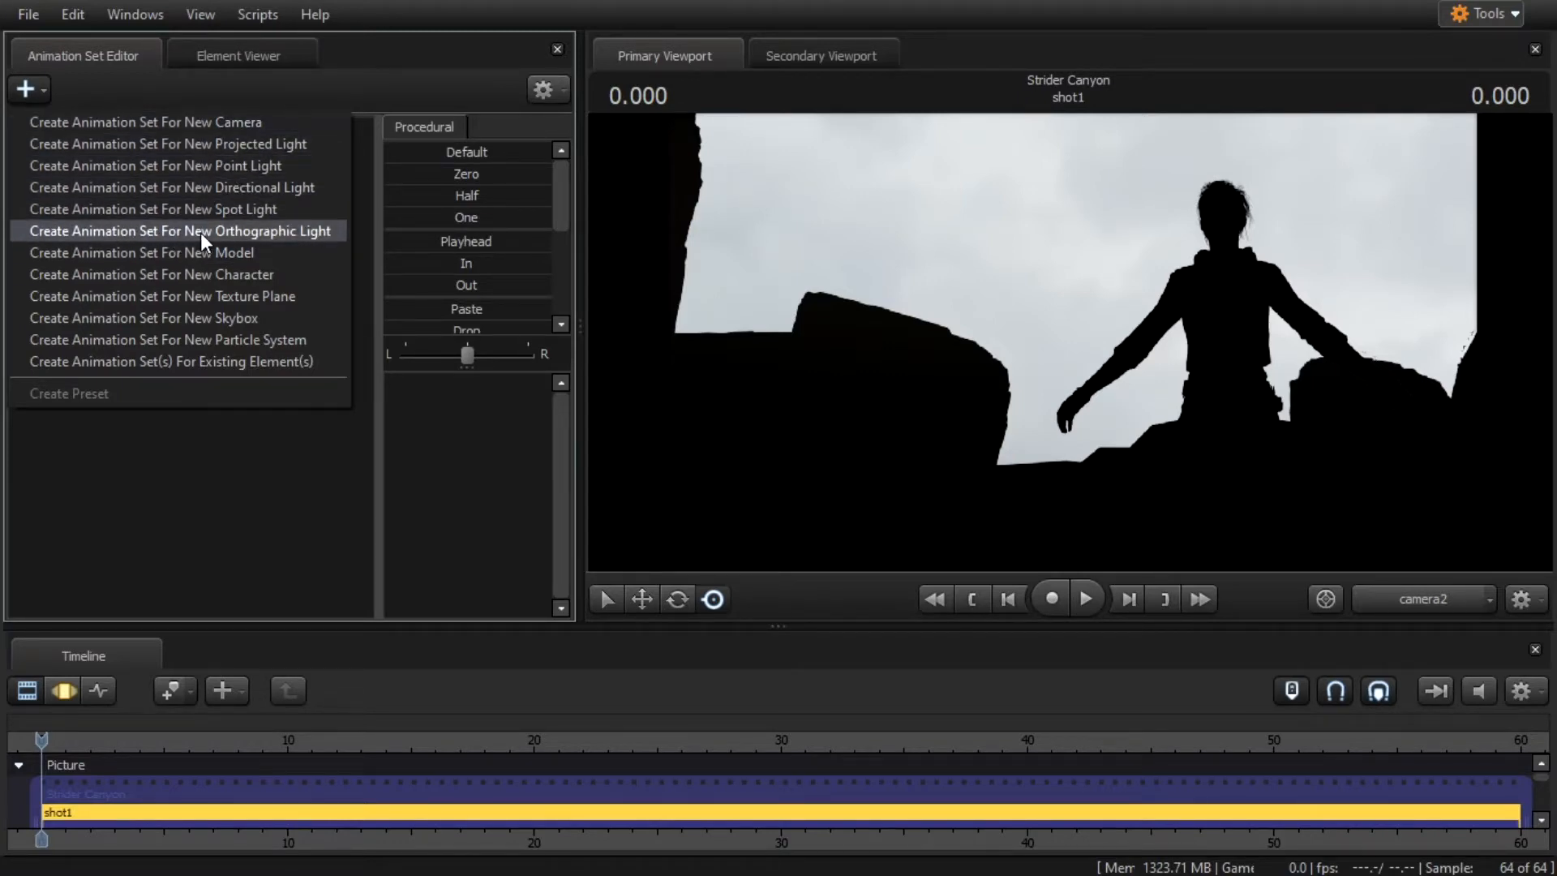
Create an animation set for a new projected light, select it in the Lights group and look through its property sliders.
left_click(183, 147)
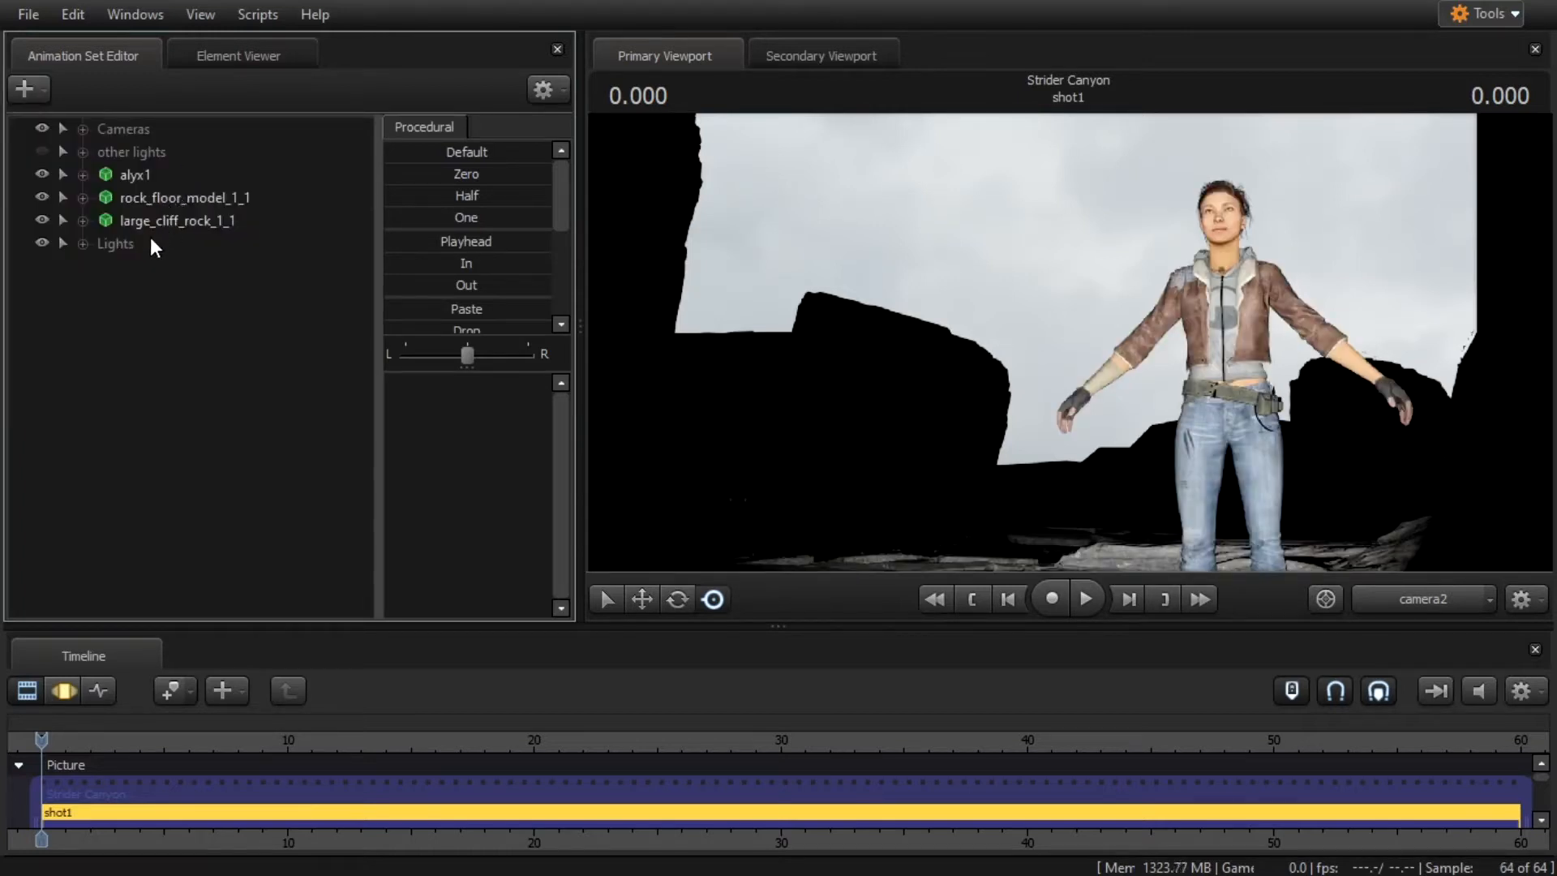
left_click(84, 244)
left_click(162, 266)
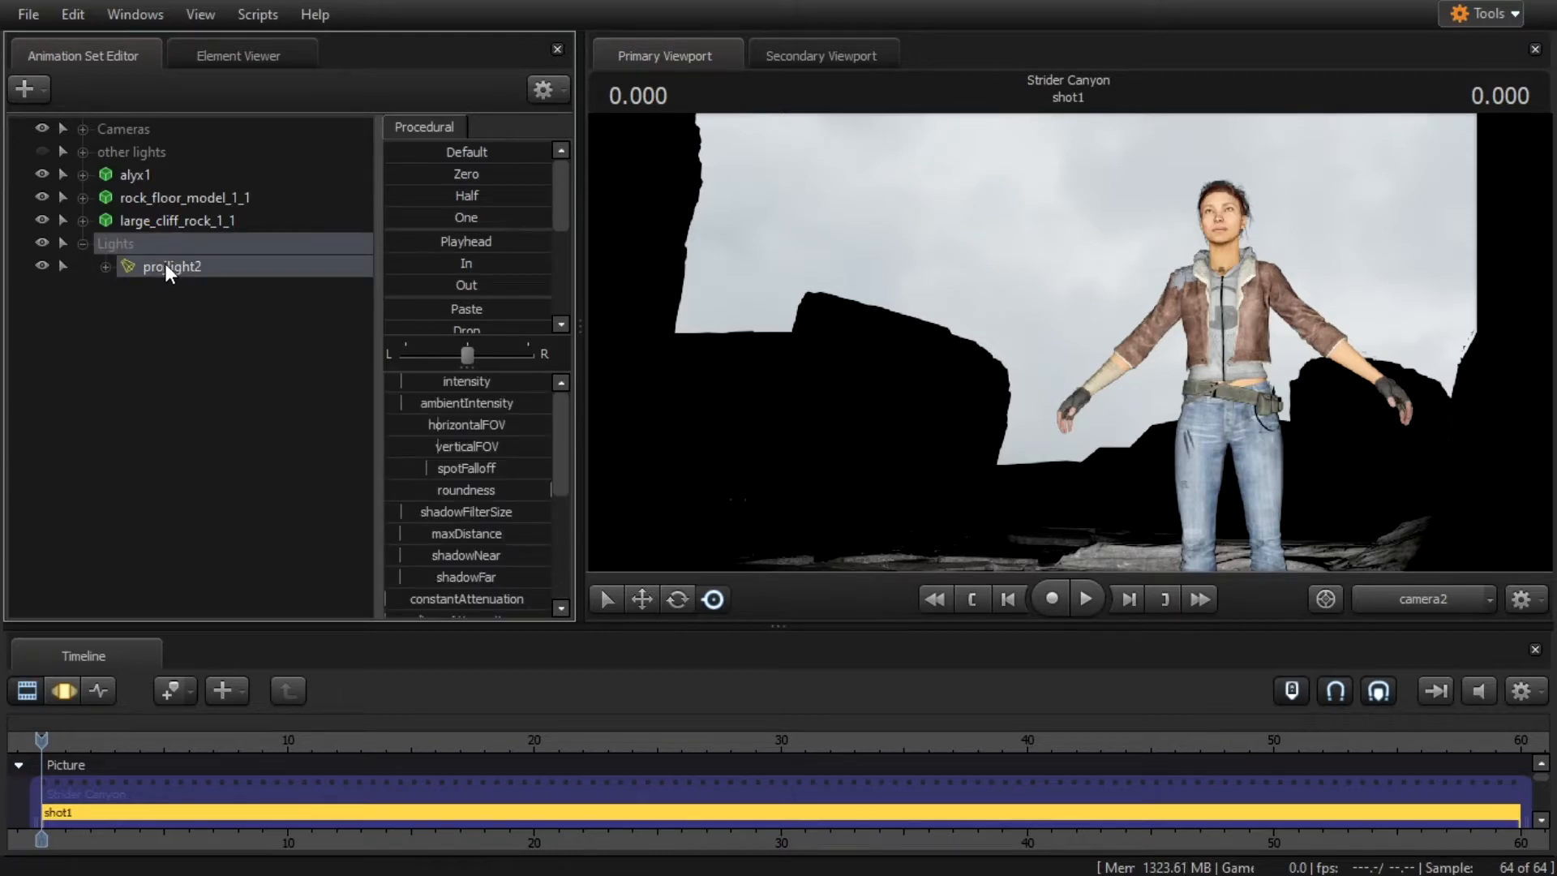
scroll(553, 475, "down", 3)
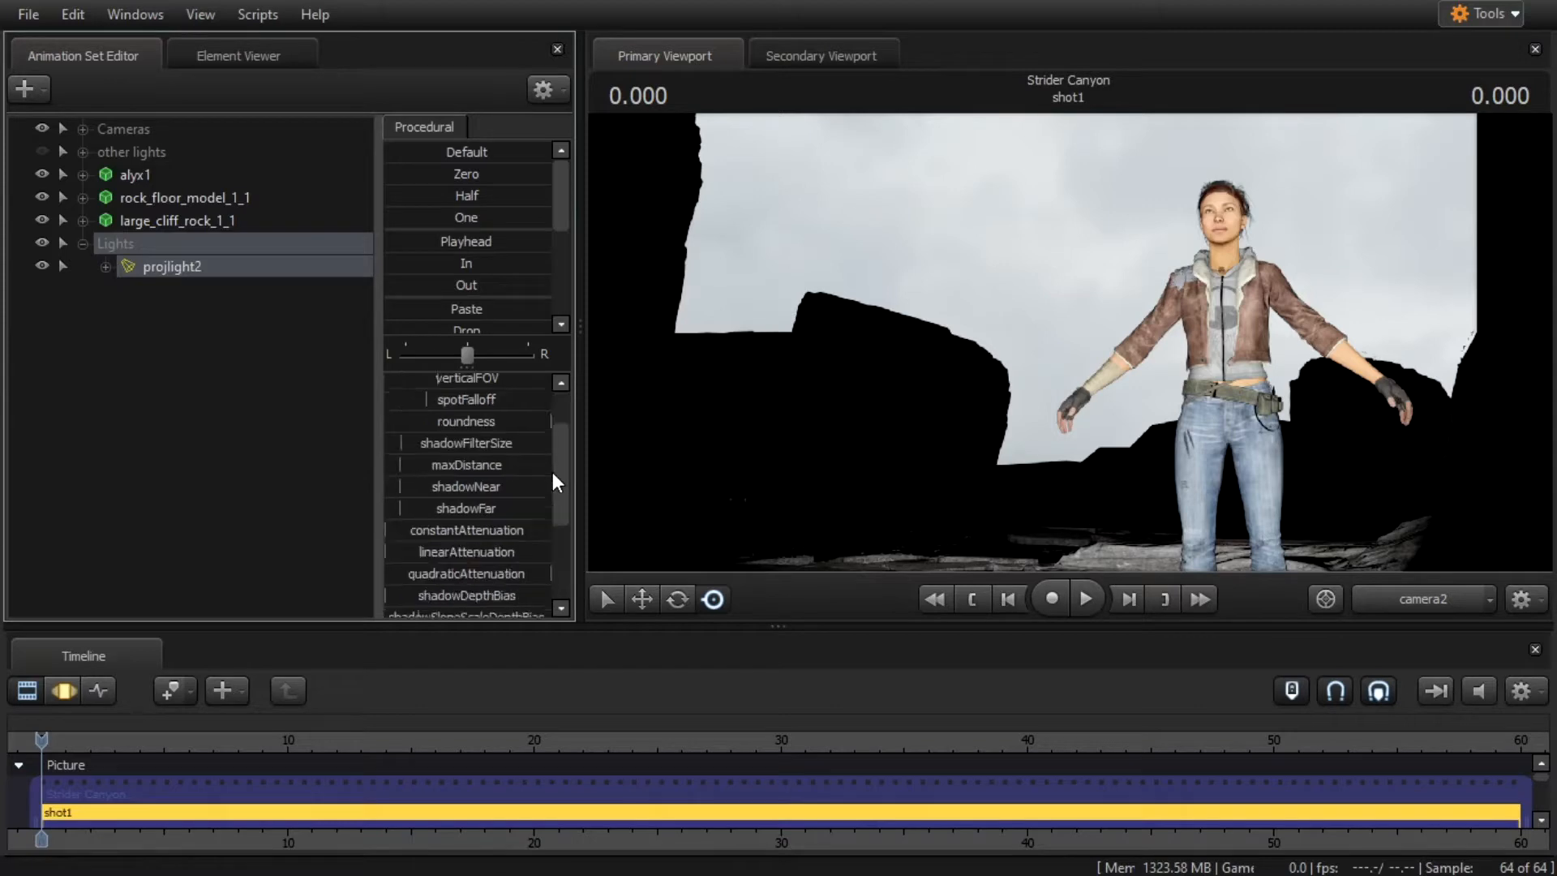
scroll(553, 477, "up", 3)
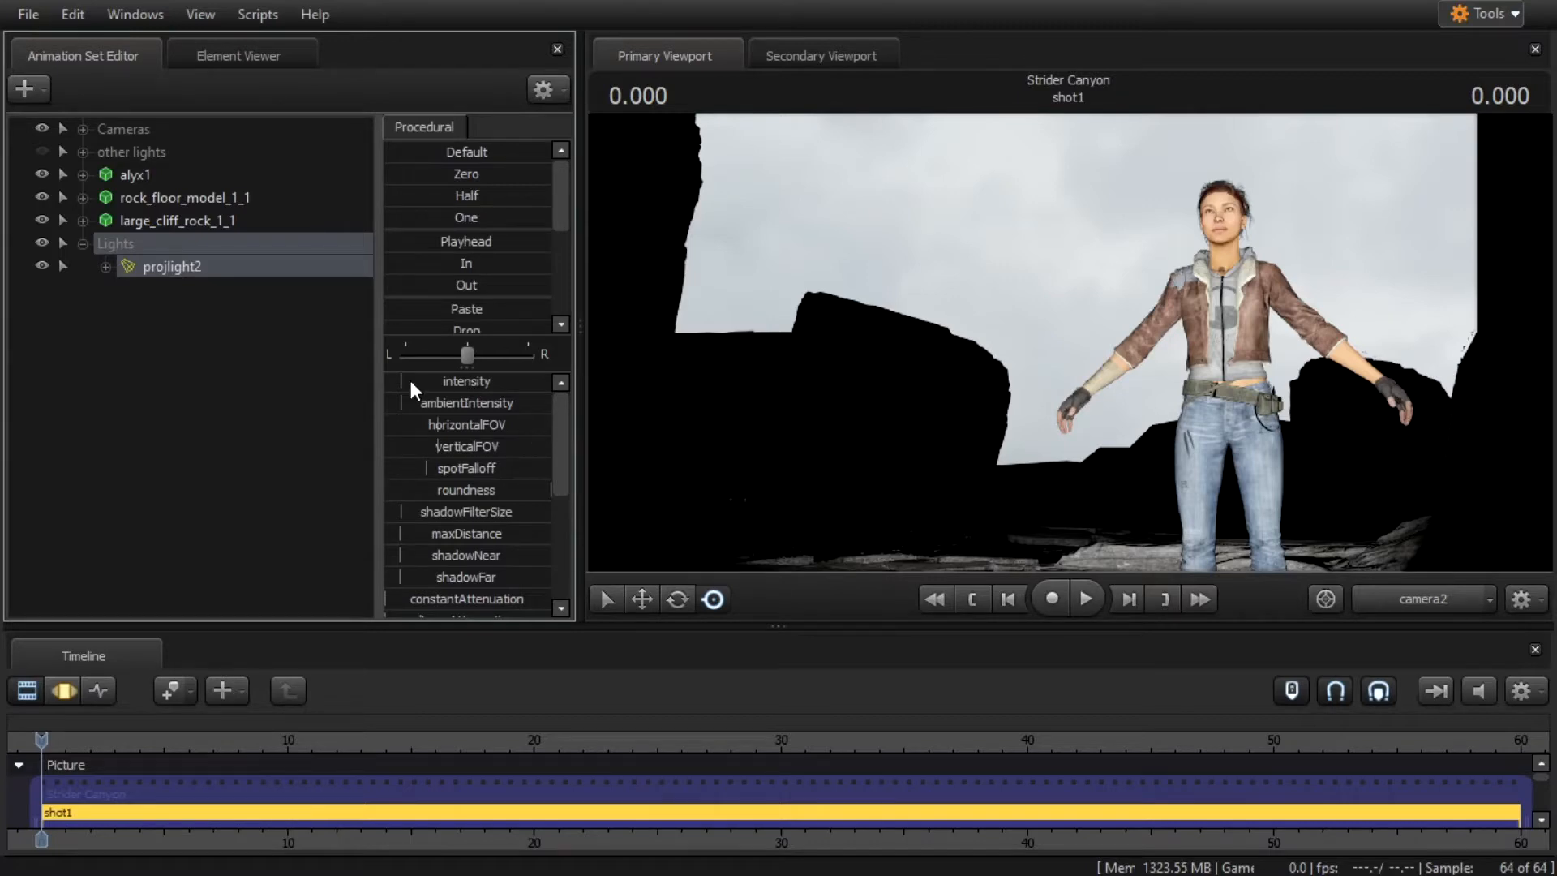
Set up the Secondary Viewport with the Motion Editor and the Work Camera, pulled back to show the light and character.
left_click(841, 60)
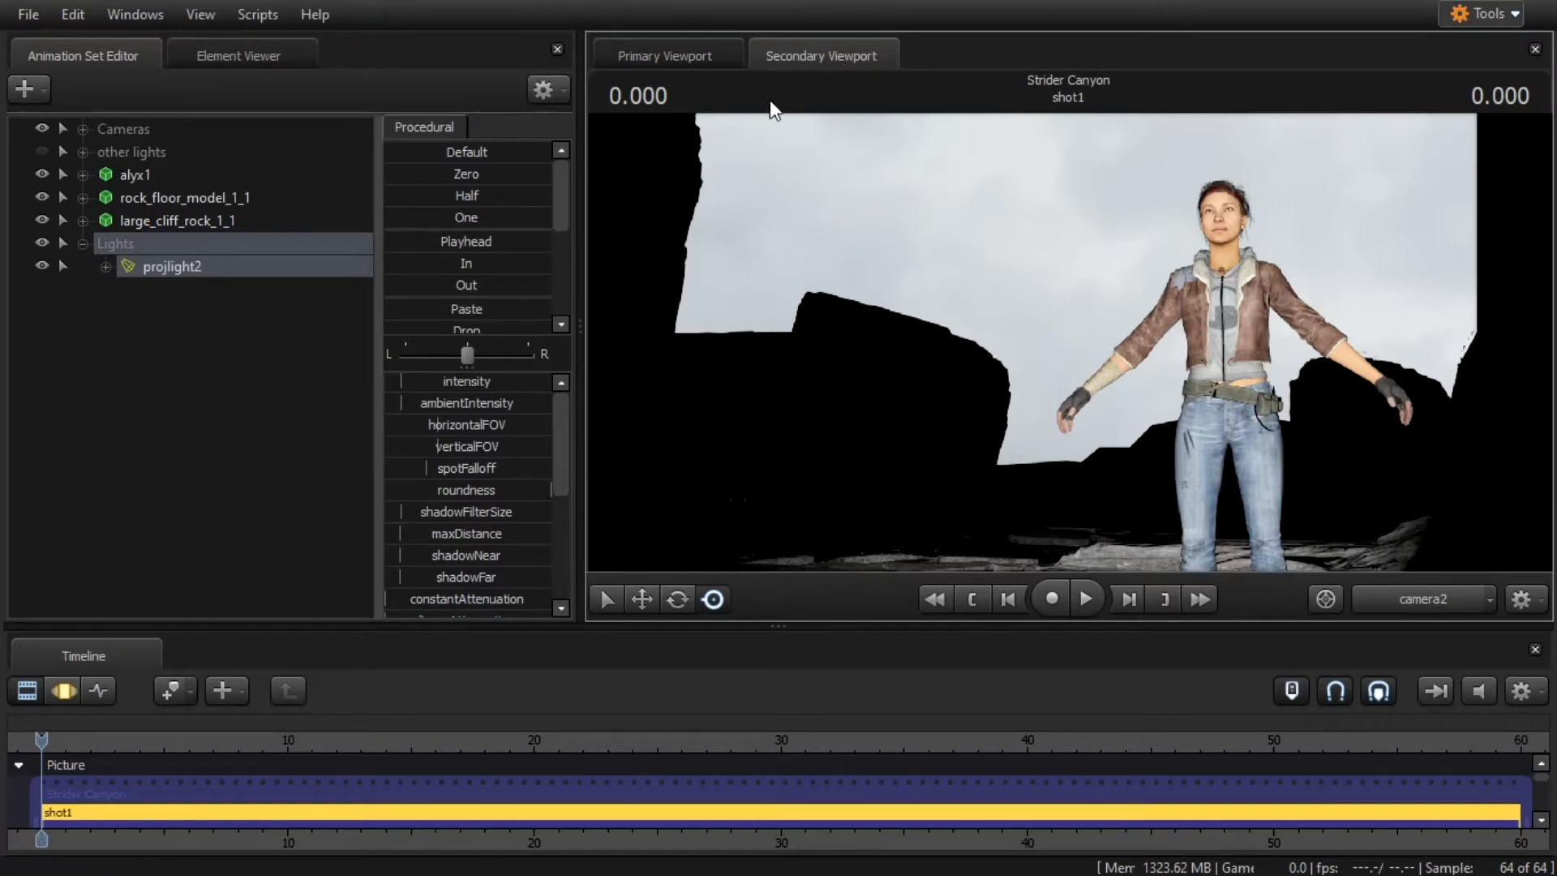
left_click(68, 688)
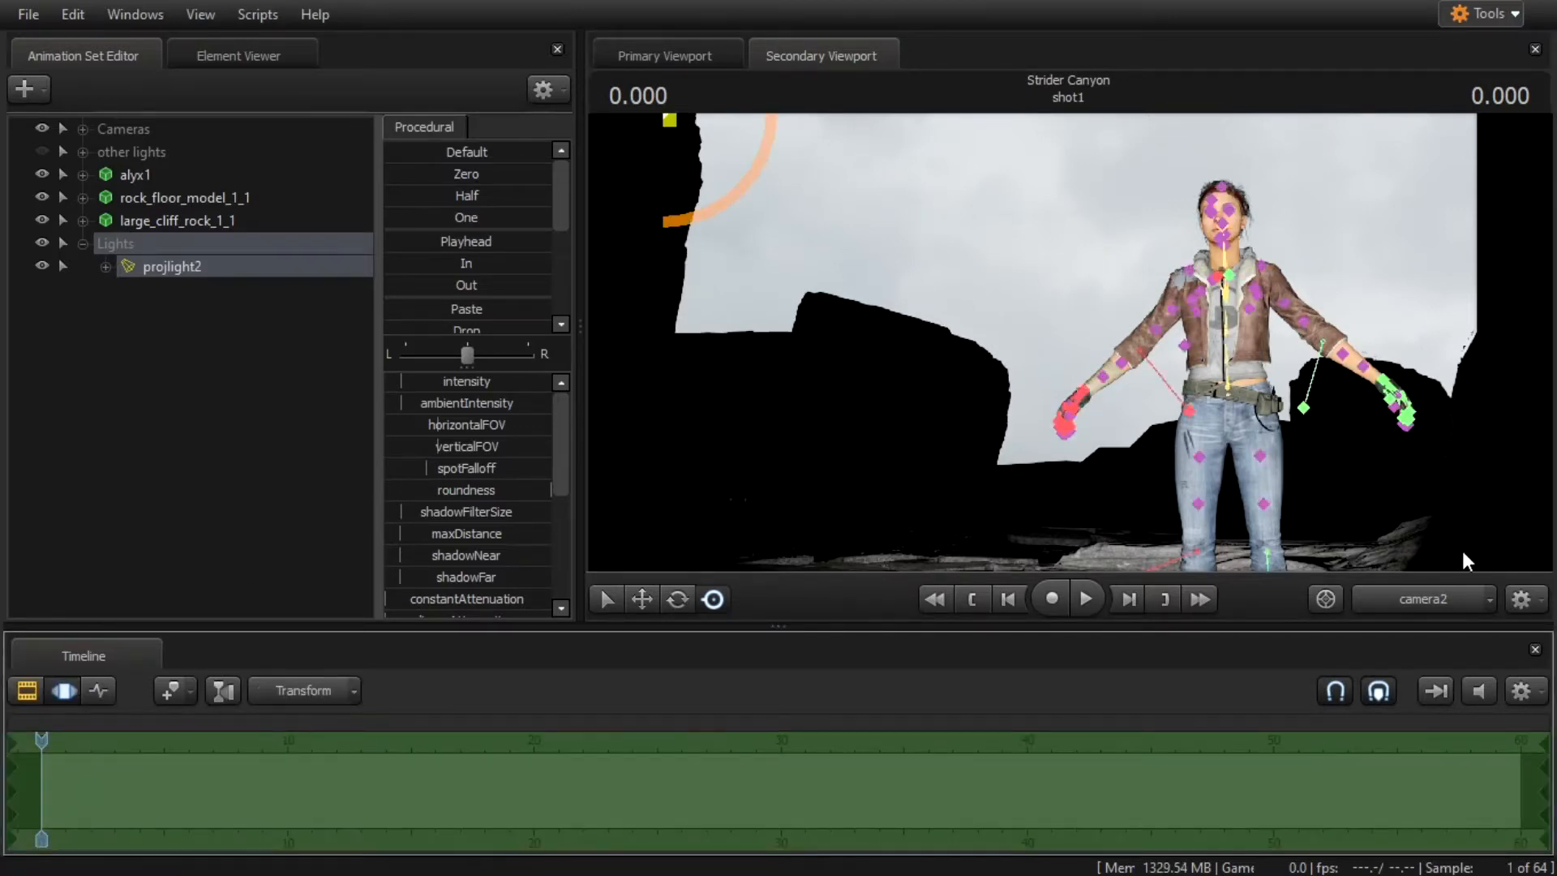
left_click(1443, 600, "ctrl")
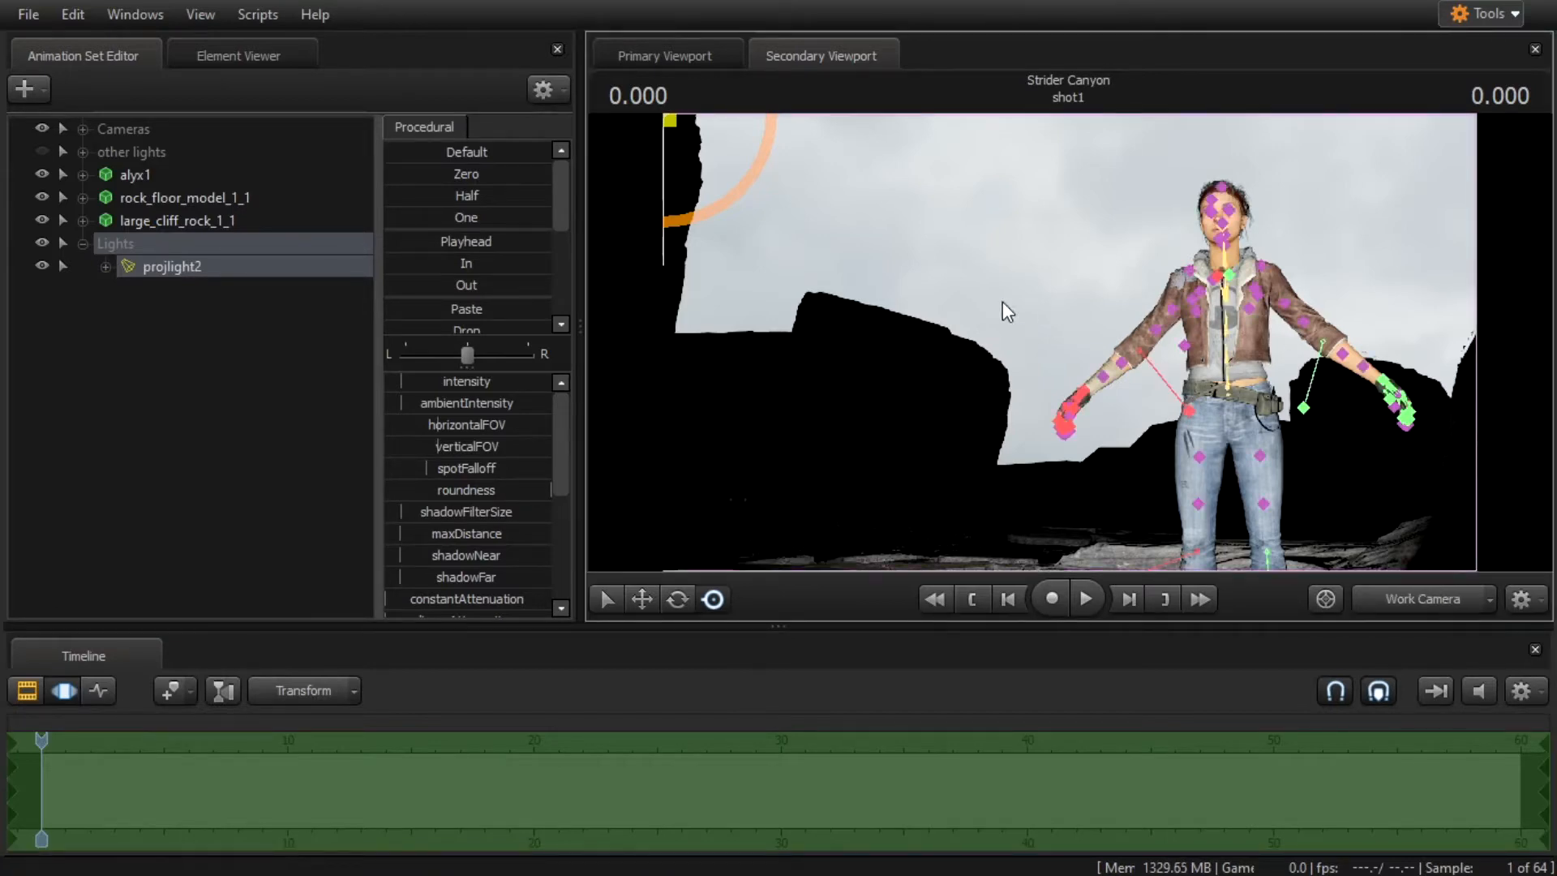
left_click_drag(932, 277, 1014, 317)
key("s")
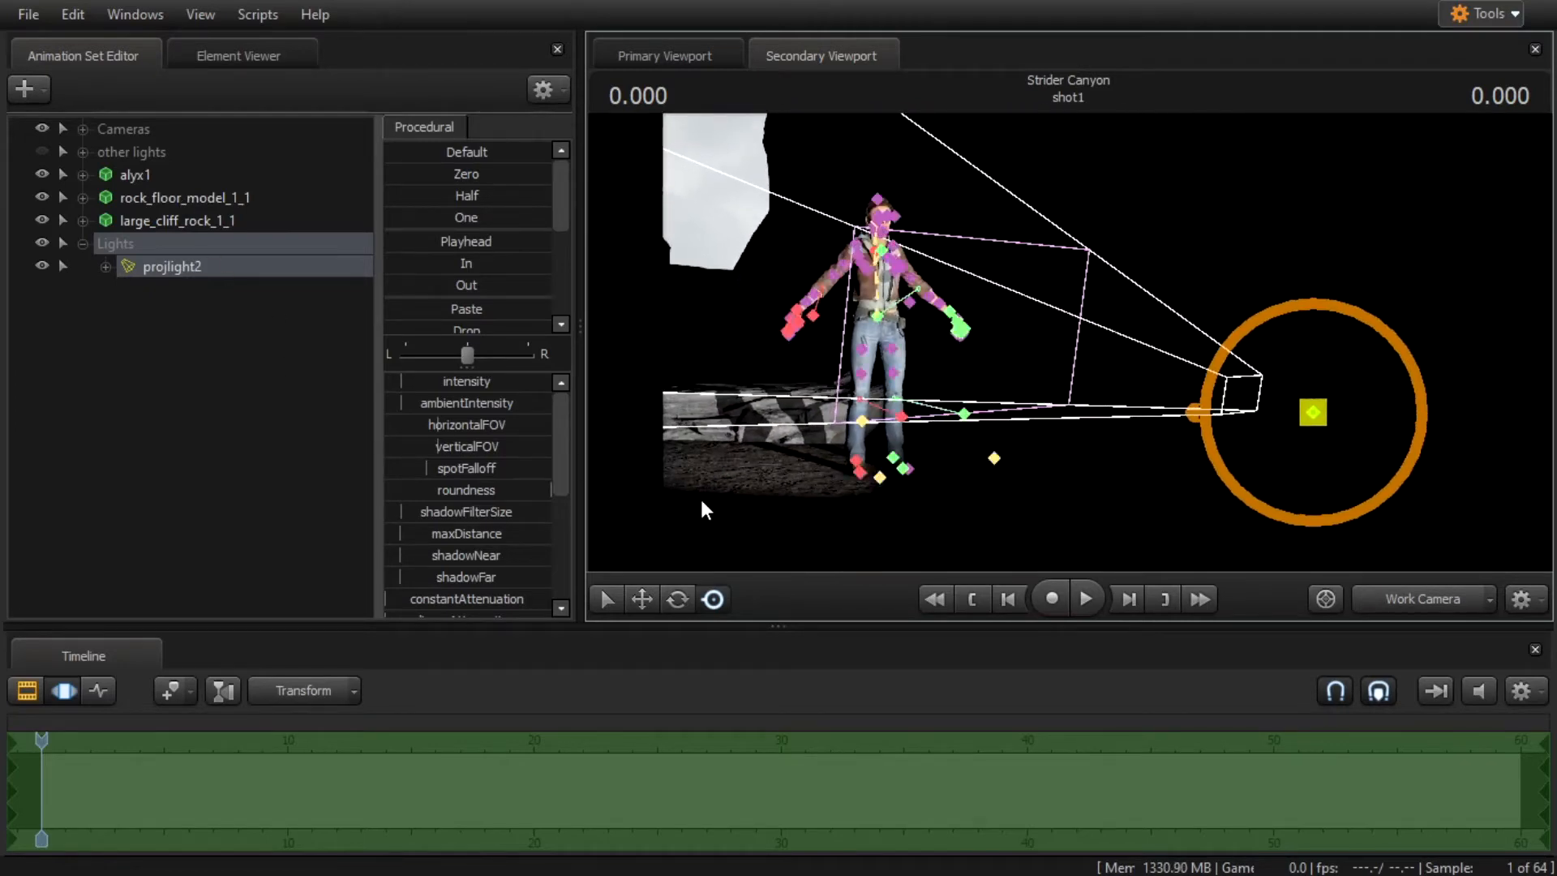
Raise the projected light above the camera and rotate it so that it lights the character and the floor.
left_click(677, 598)
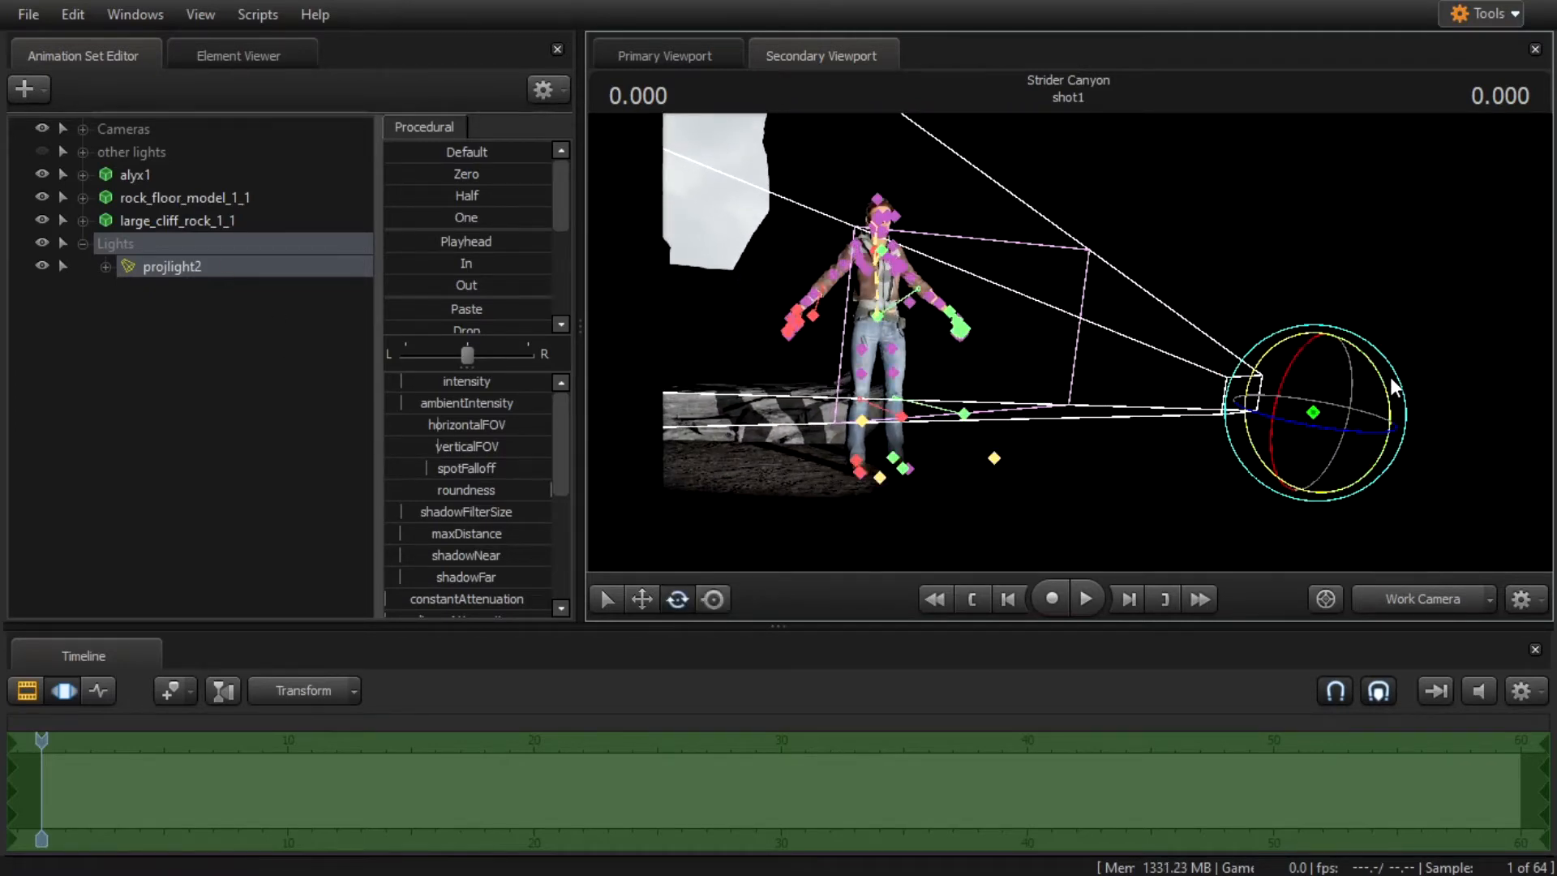
left_click_drag(1389, 373, 1383, 348)
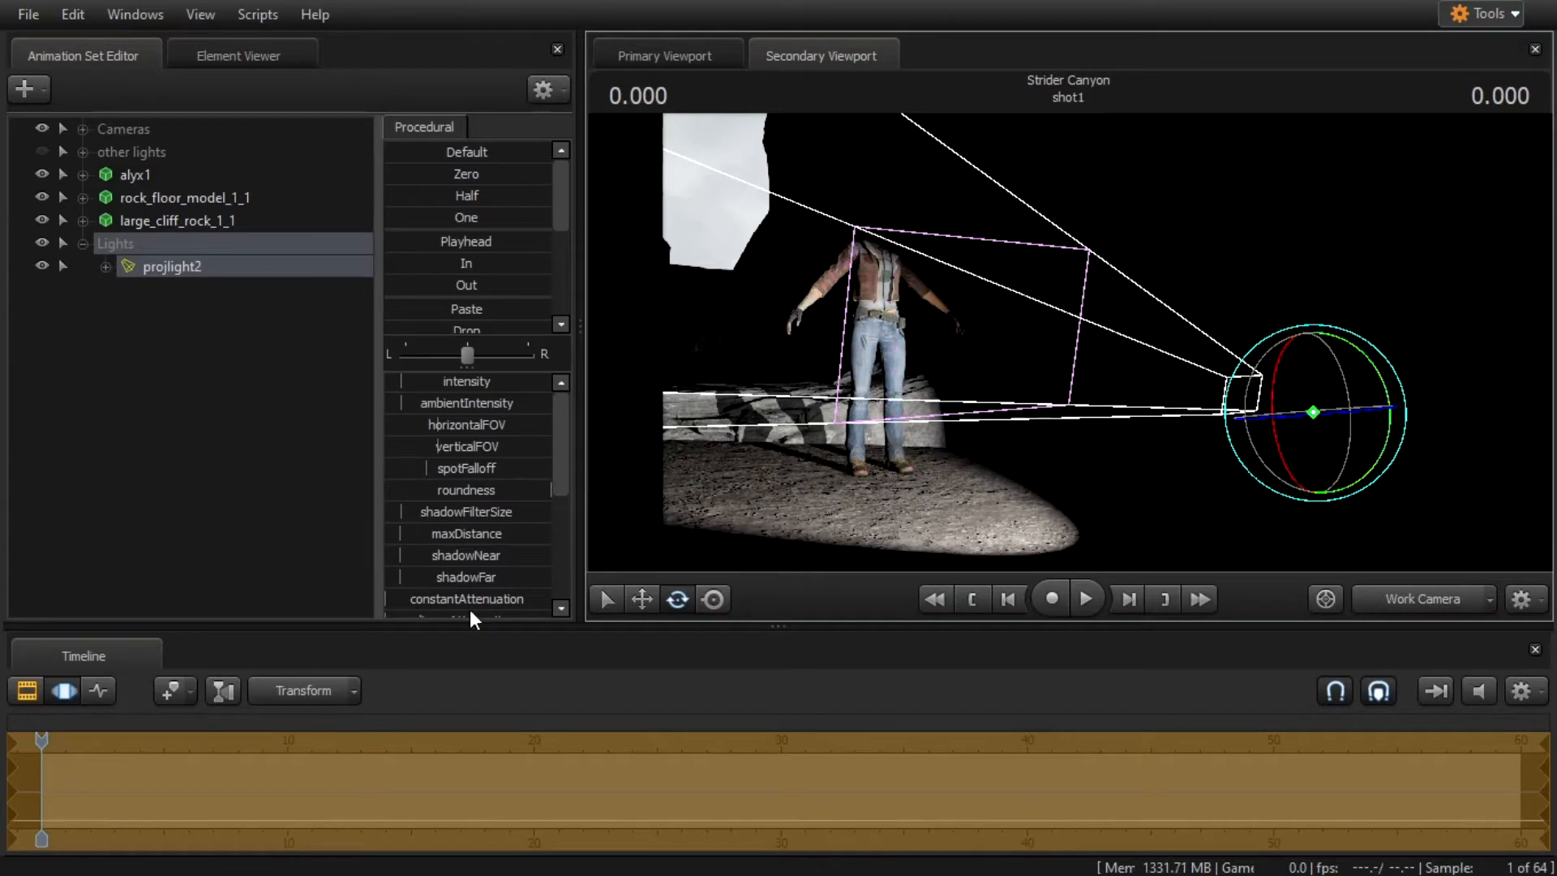
left_click(642, 598)
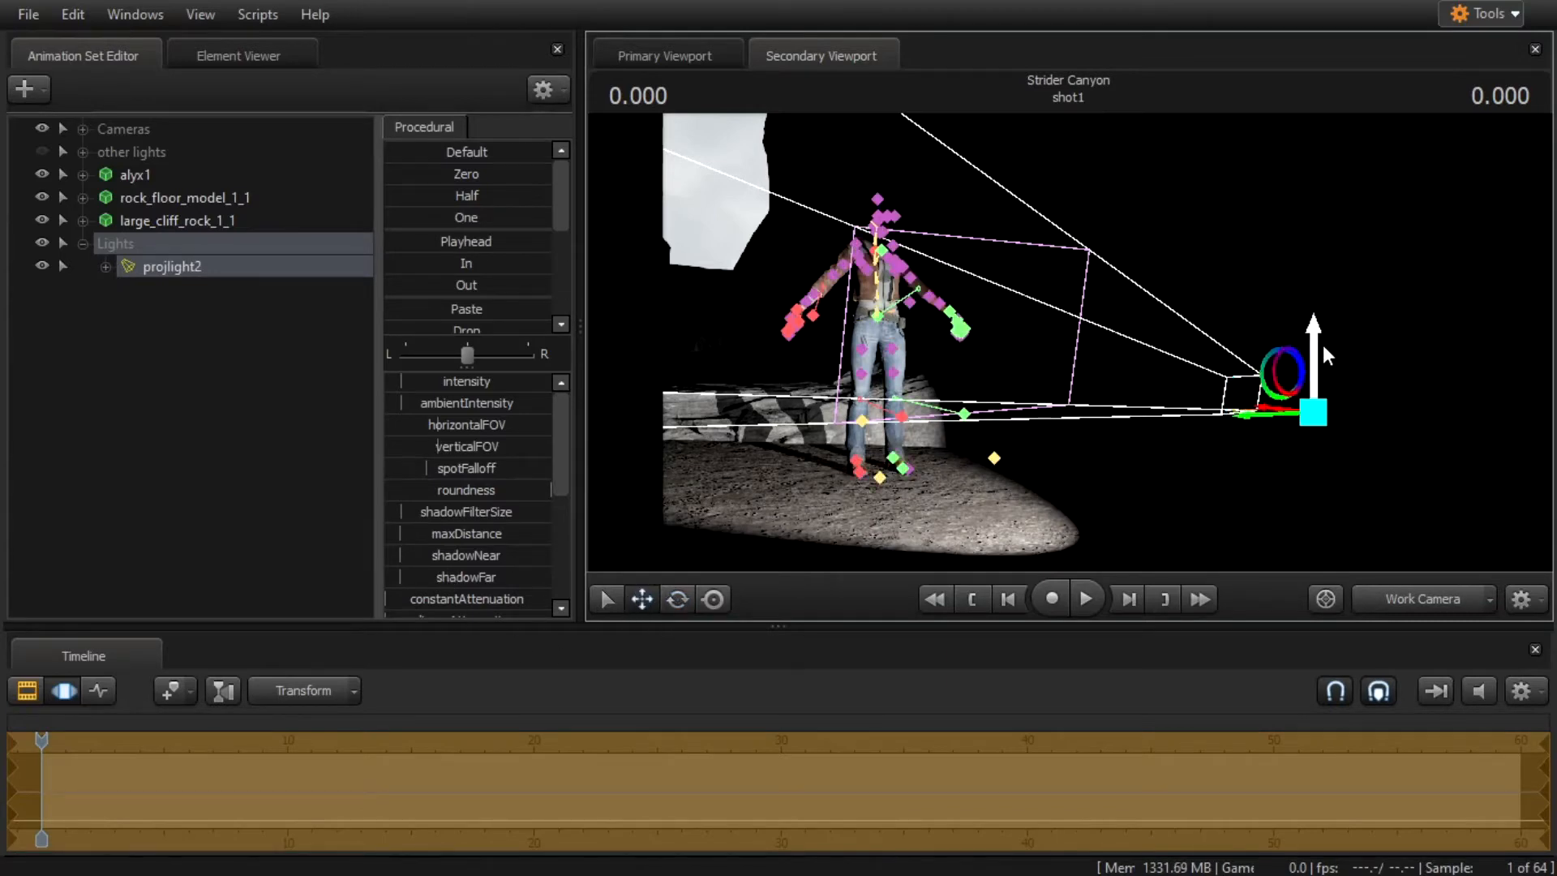
left_click_drag(1322, 344, 1359, 316)
left_click(678, 598)
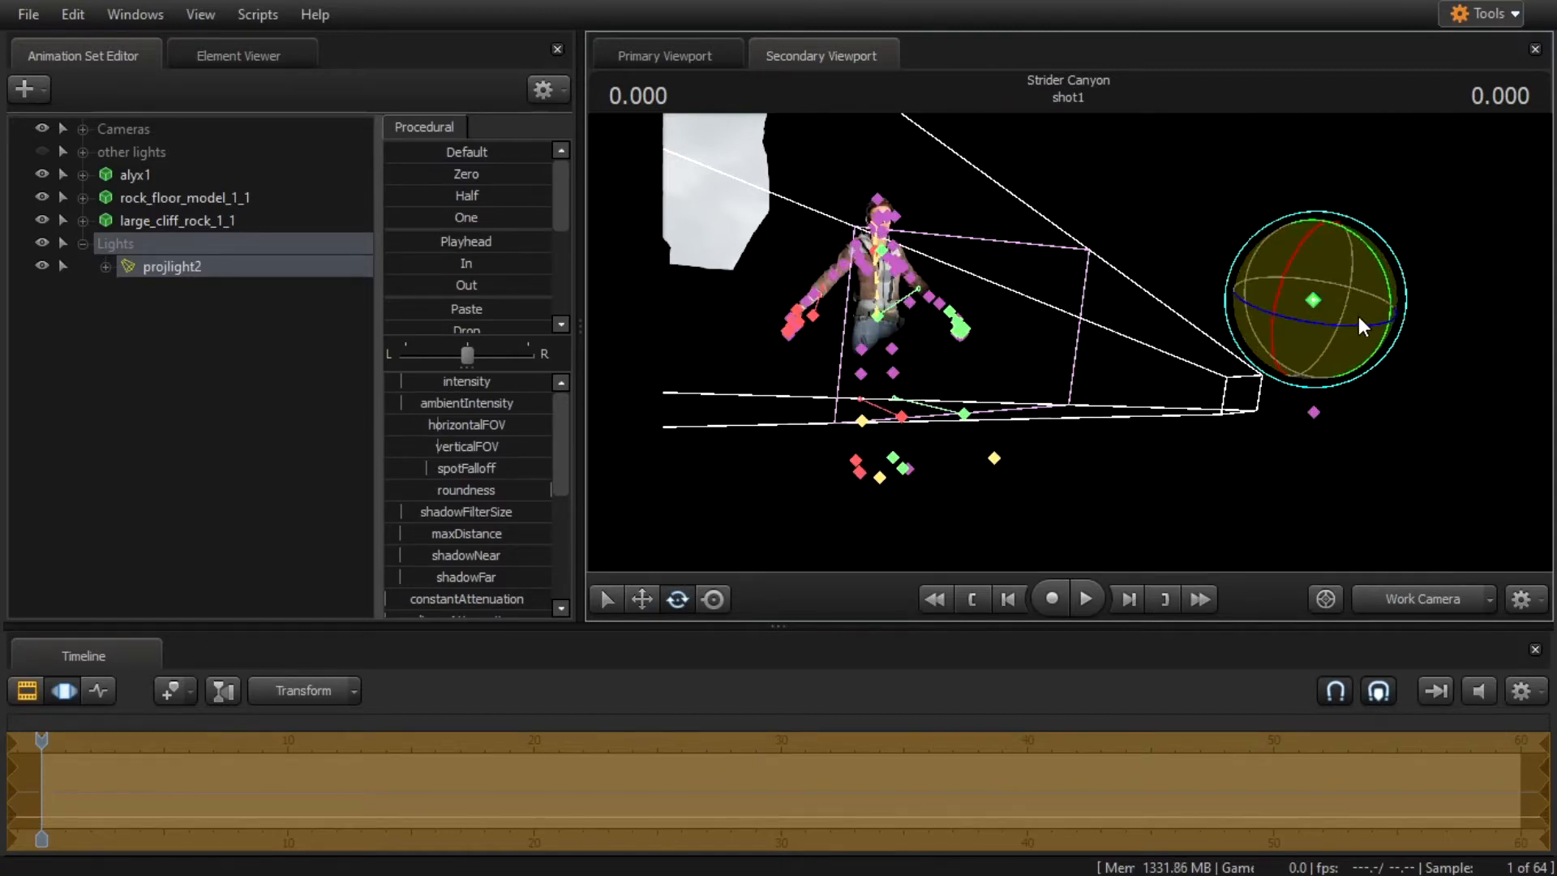
key("ctrl+z")
key("ctrl+z")
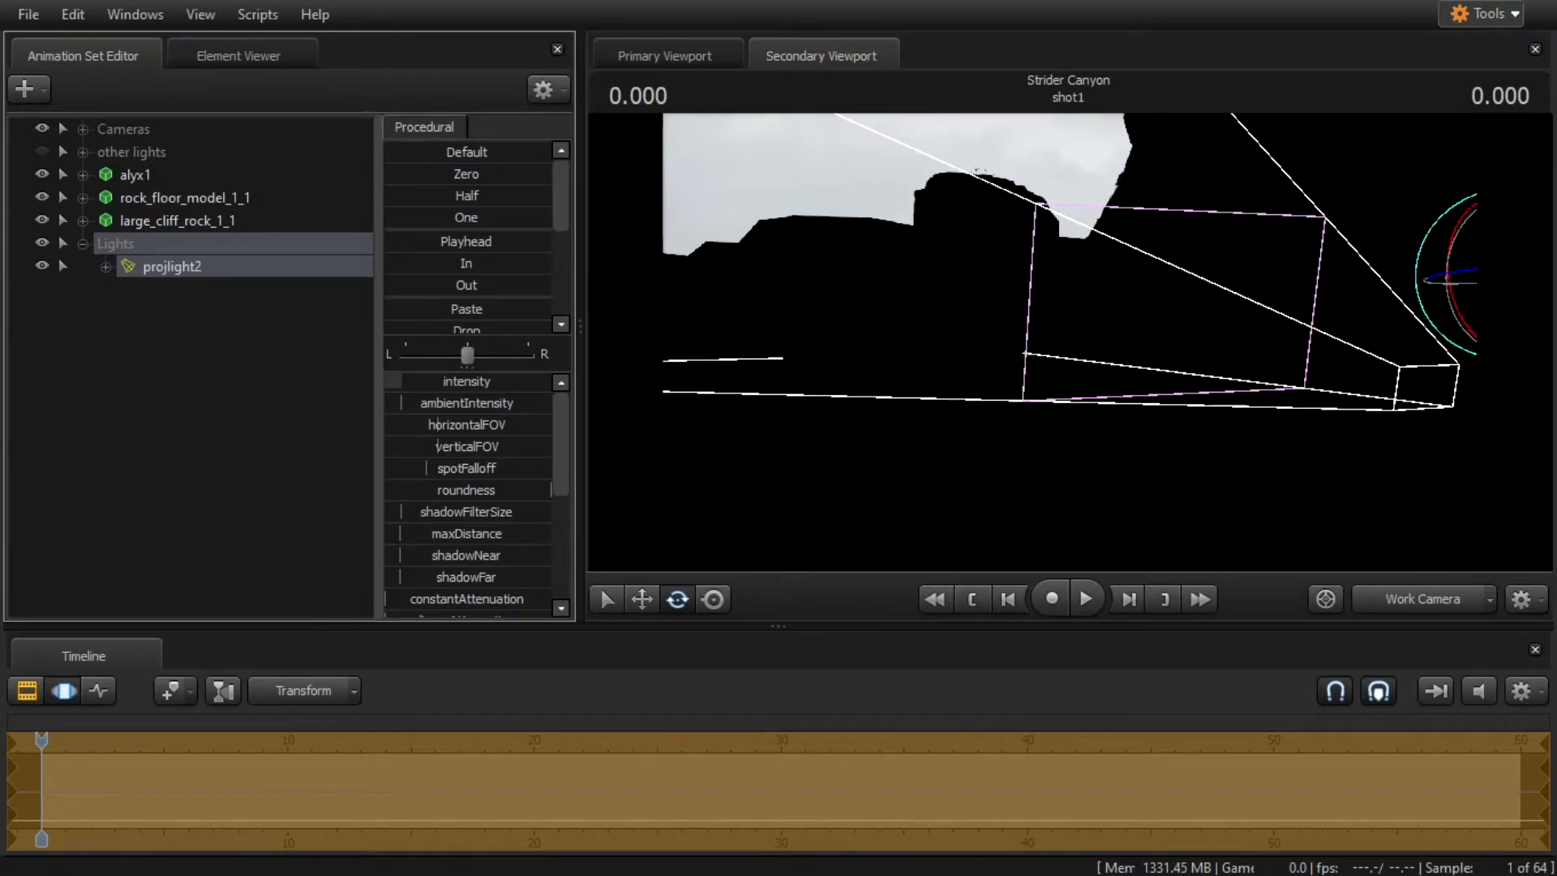
Try different intensity and ambientIntensity values on the projected light, and reset both.
mouse_move(386, 381)
left_mouse_down()
mouse_move(444, 381)
mouse_move(389, 381)
mouse_move(409, 381)
mouse_move(407, 403)
left_mouse_up()
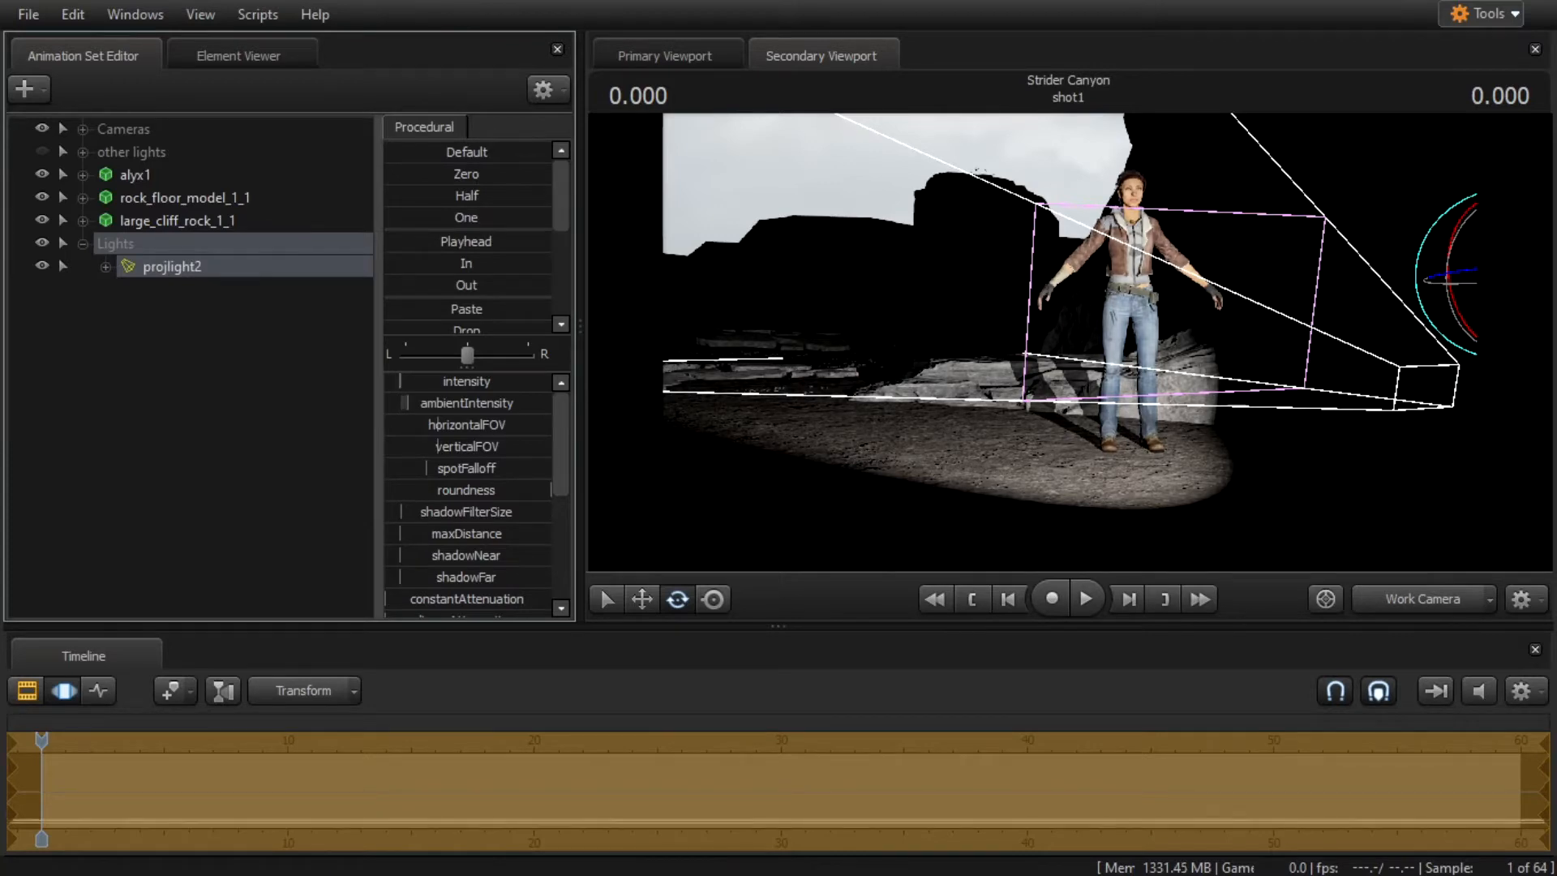
mouse_move(955, 473)
left_mouse_down()
mouse_move(932, 451)
mouse_move(954, 474)
left_mouse_up()
key("w")
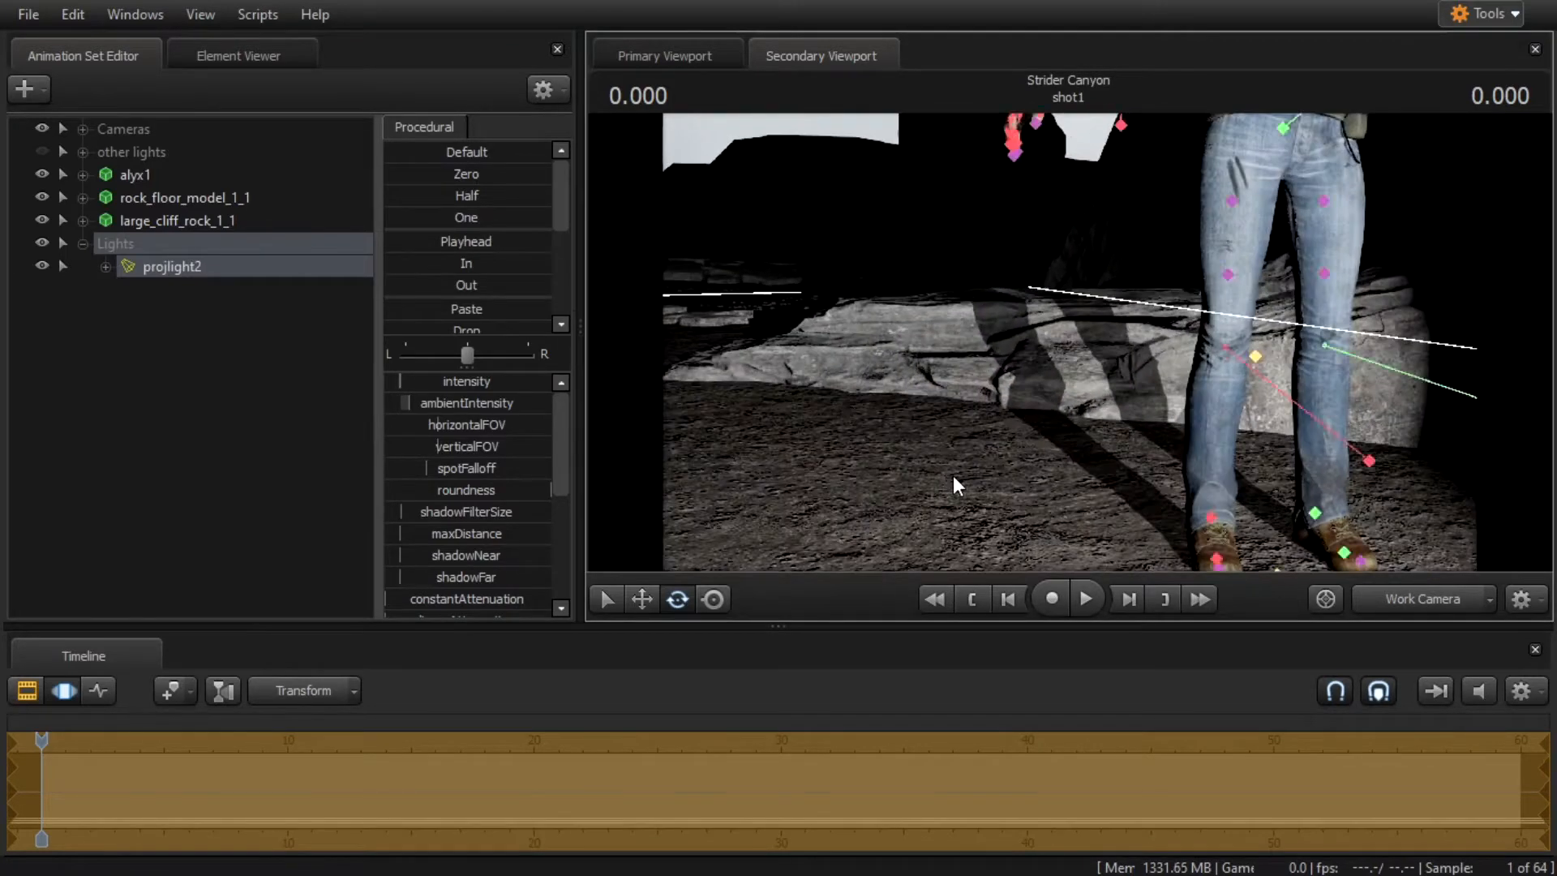
left_click_drag(450, 405, 397, 403)
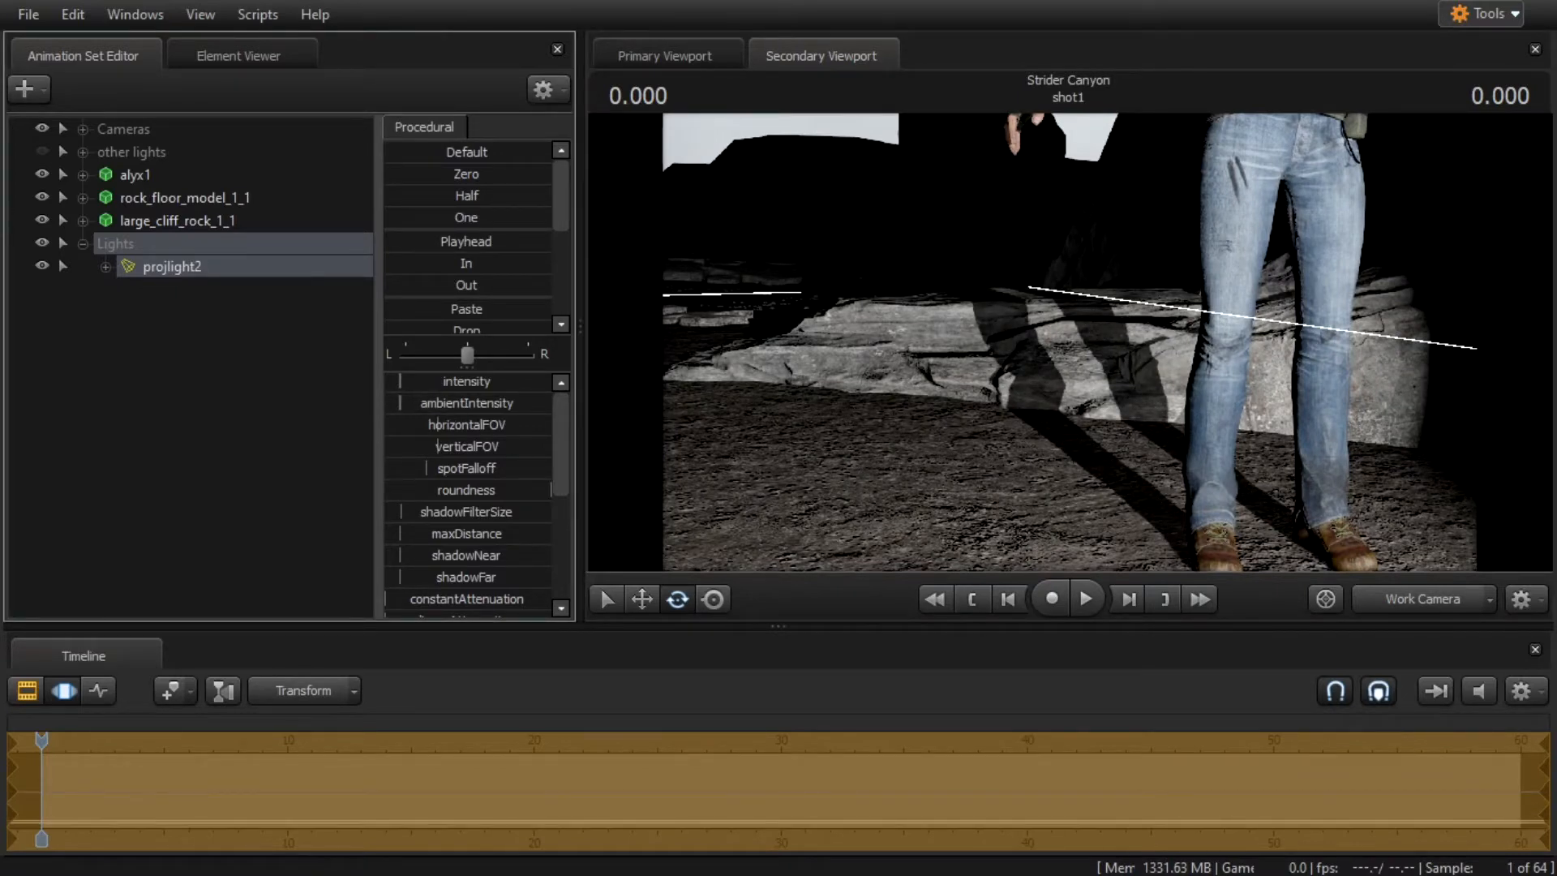
Widen the projected light's beam by setting horizontalFOV and verticalFOV to their maximum.
key("s")
left_click_drag(831, 445, 860, 445)
left_click_drag(478, 424, 552, 425)
left_click_drag(1115, 219, 1078, 223)
Try different spotFalloff, roundness and shadowFilterSize values on the projected light, and restore them.
left_click_drag(427, 468, 385, 469)
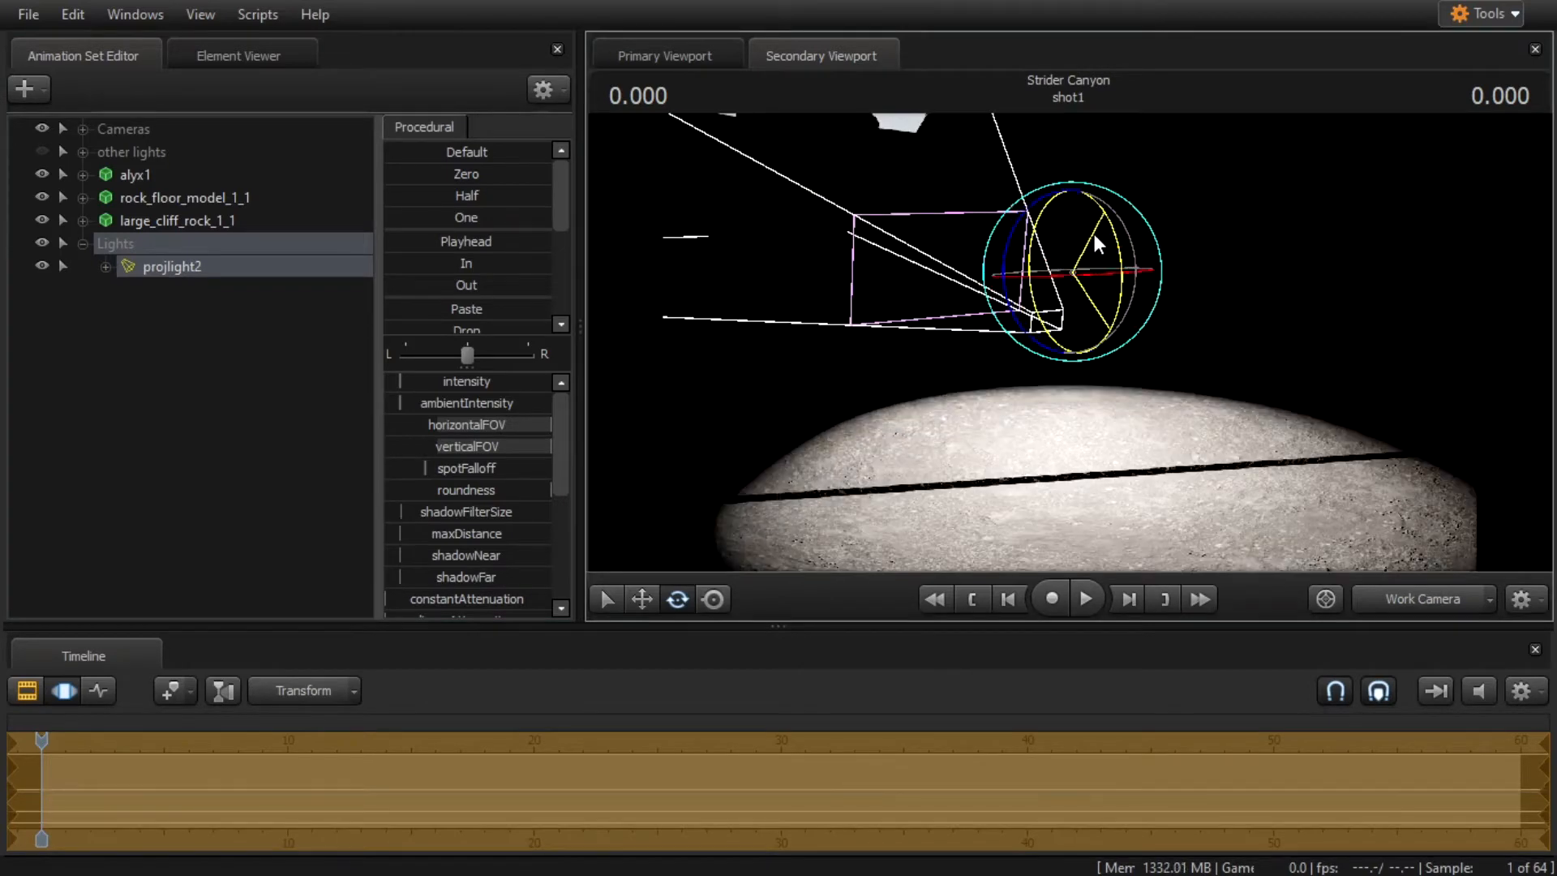
left_click_drag(689, 438, 851, 560)
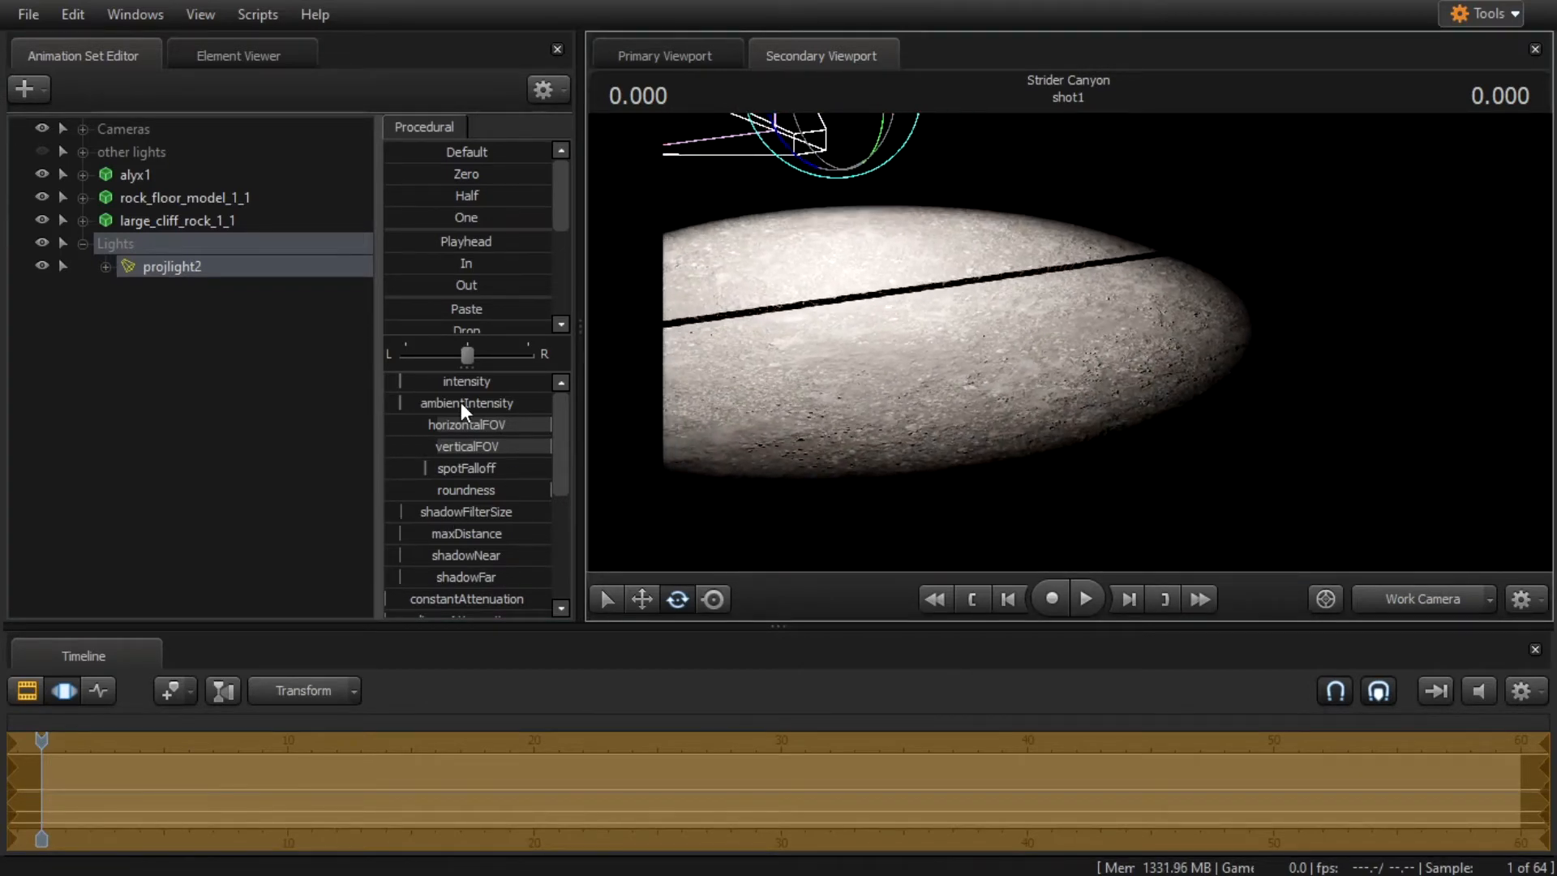
left_click_drag(532, 490, 460, 490)
mouse_move(743, 466)
left_mouse_down()
mouse_move(583, 462)
mouse_move(736, 470)
left_mouse_up()
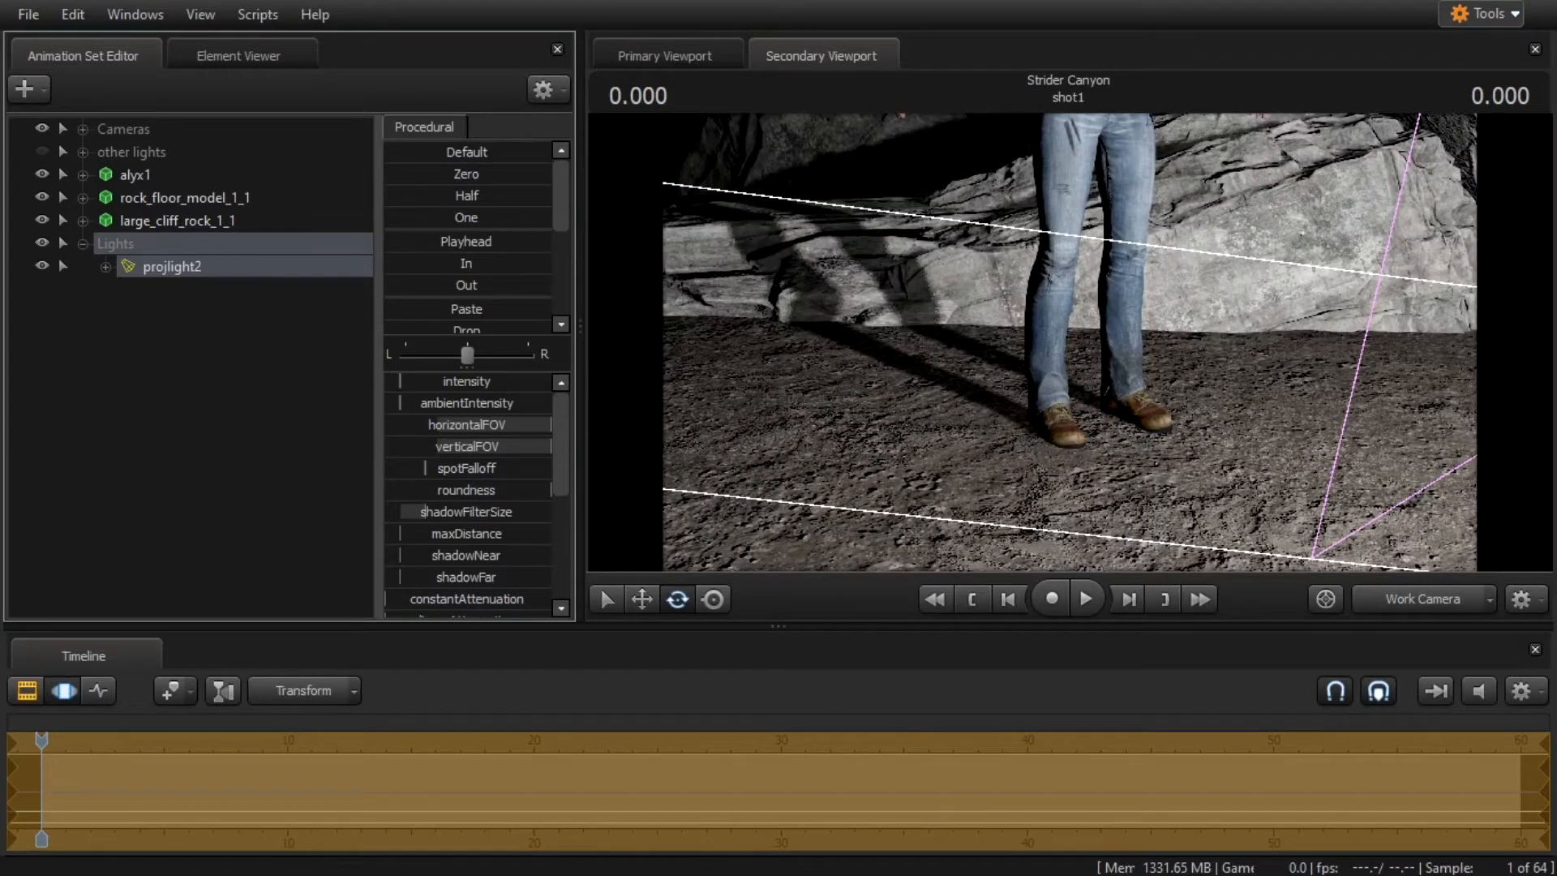
mouse_move(425, 512)
left_mouse_down()
mouse_move(392, 511)
mouse_move(548, 512)
mouse_move(387, 512)
mouse_move(399, 512)
left_mouse_up()
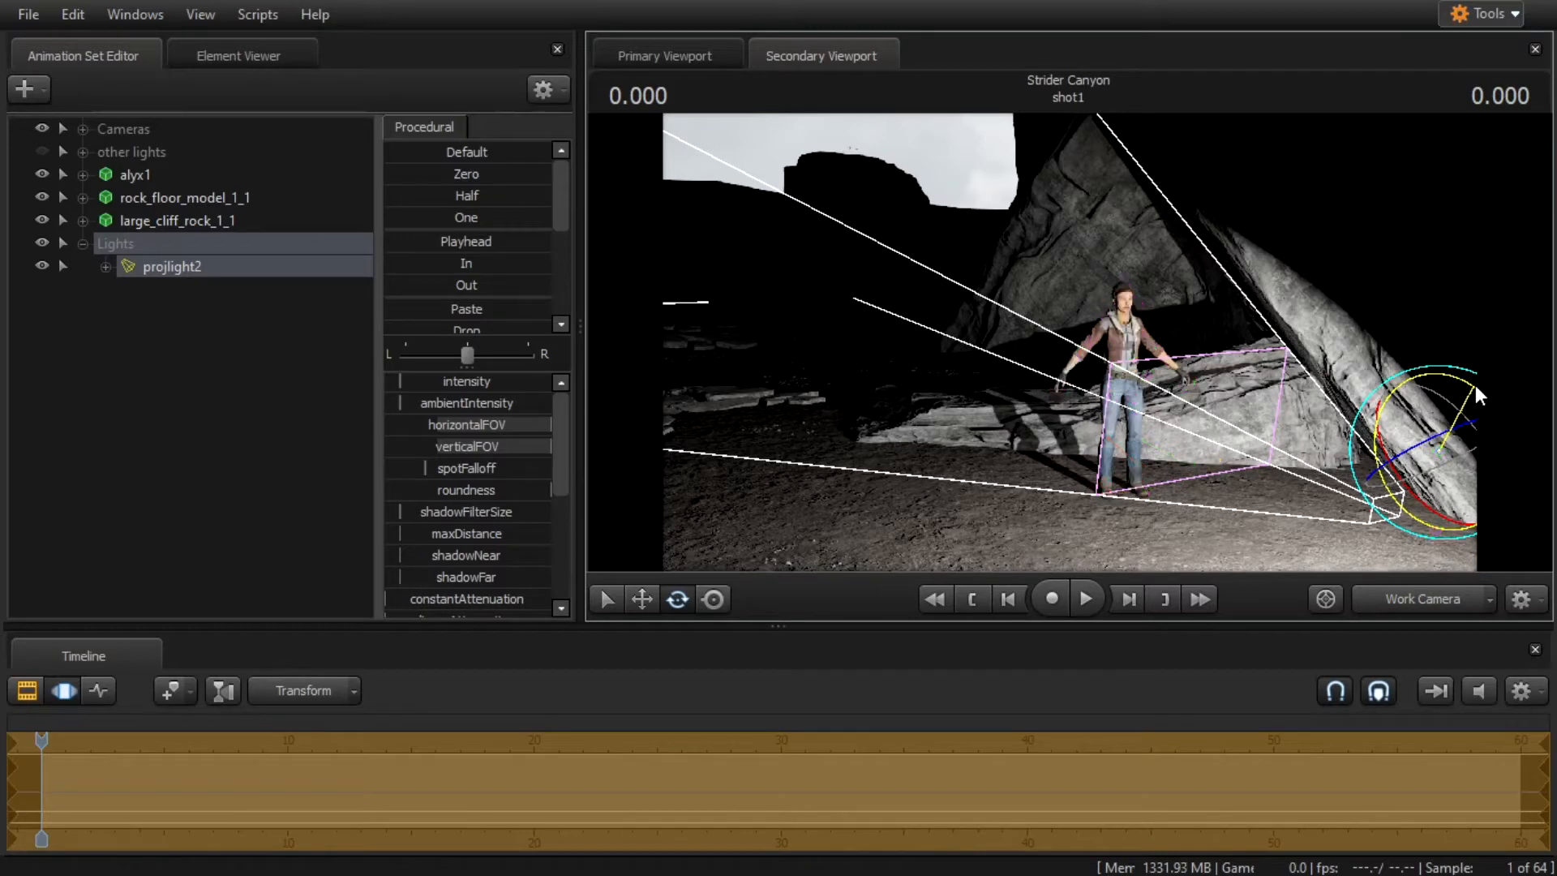
Rotate the projected light to cover more of the cliff rock, and try other maxDistance and shadowNear values.
left_click_drag(1475, 384, 1478, 406)
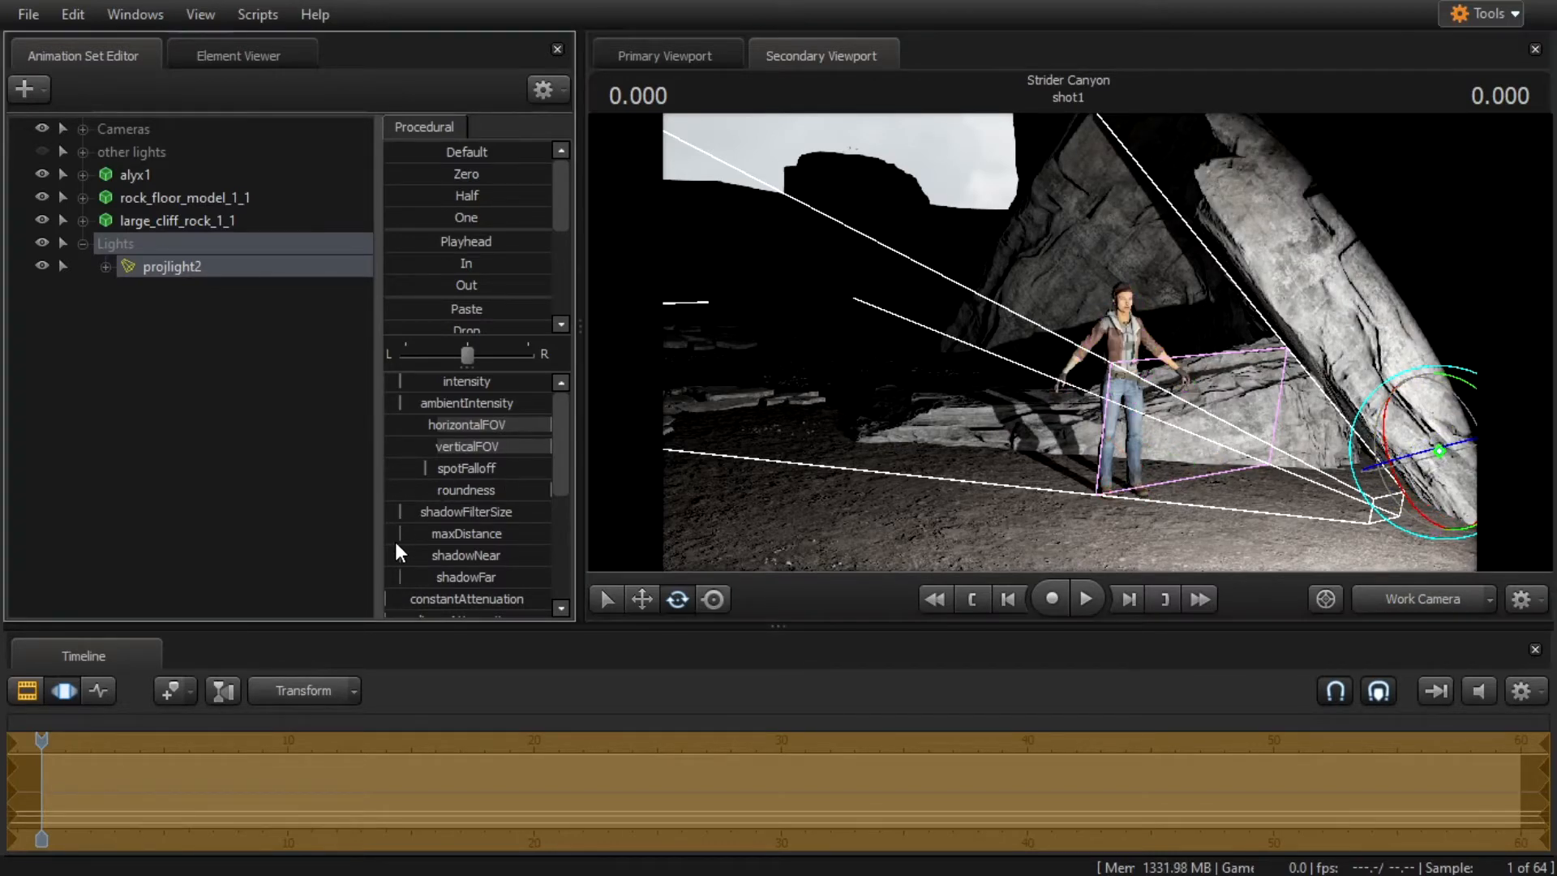
mouse_move(409, 534)
left_mouse_down()
mouse_move(552, 533)
mouse_move(403, 533)
left_mouse_up()
left_click_drag(400, 555, 552, 555)
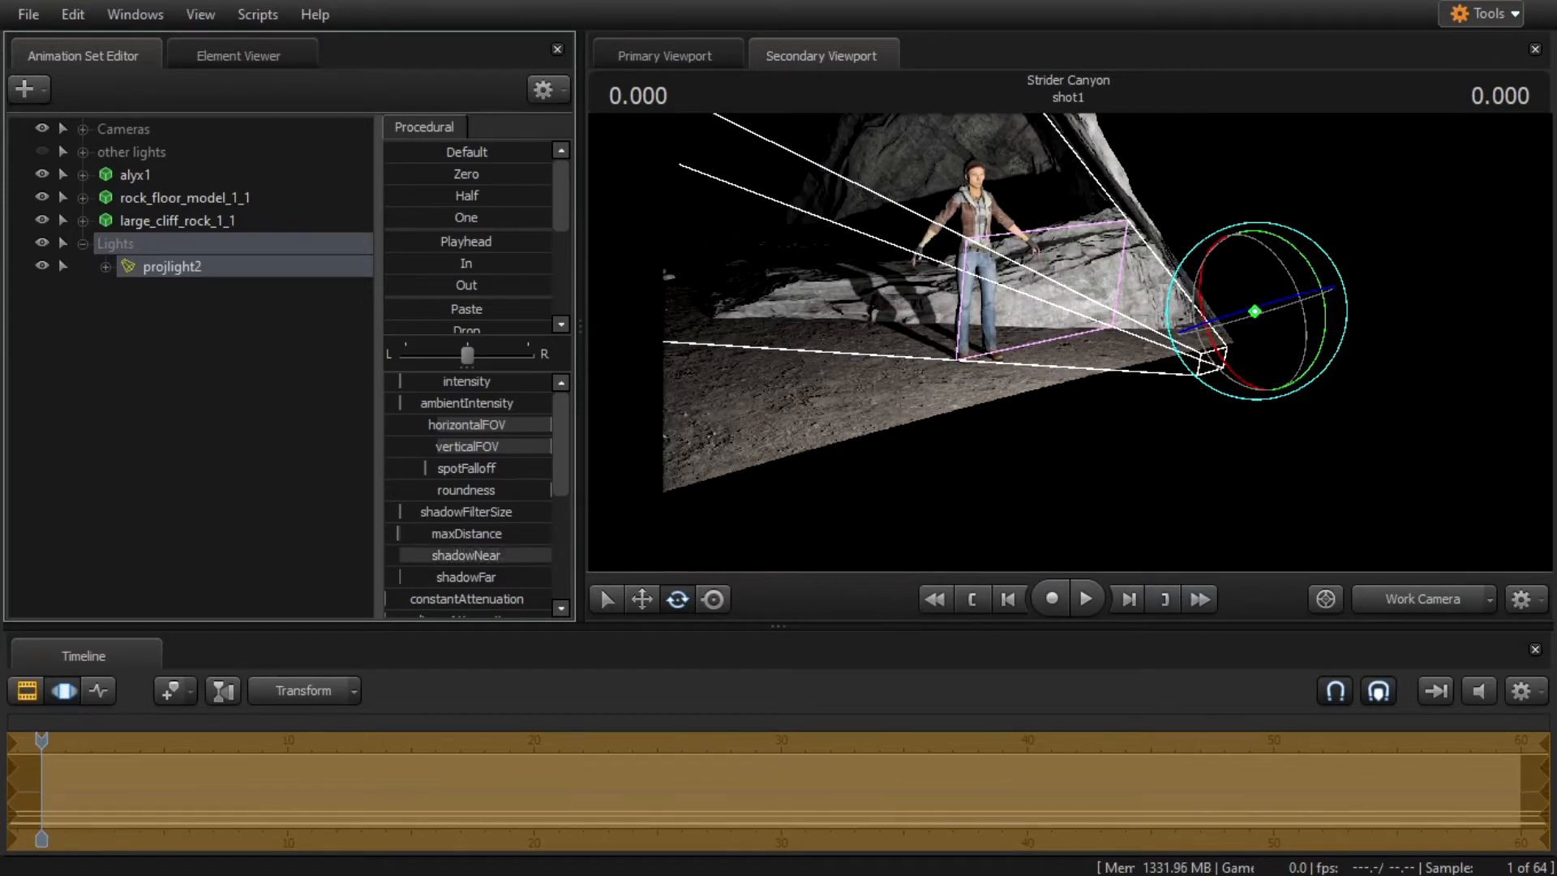
left_click_drag(811, 454, 665, 357)
left_click_drag(664, 357, 681, 373)
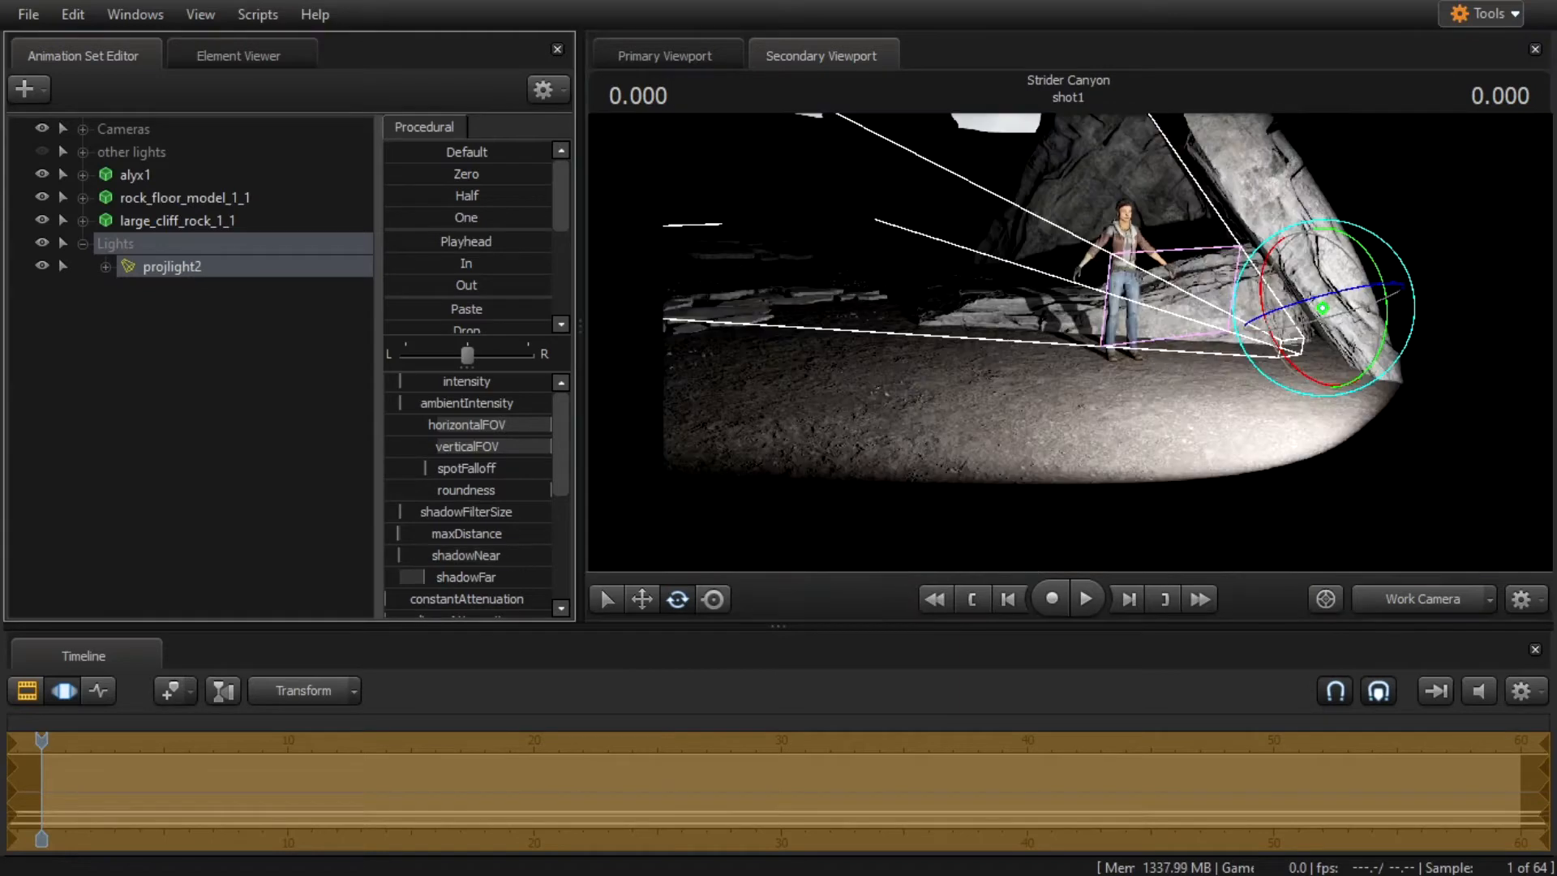
Try a higher shadowFar and a different linearAttenuation on the projected light, and restore both.
left_click_drag(394, 577, 452, 578)
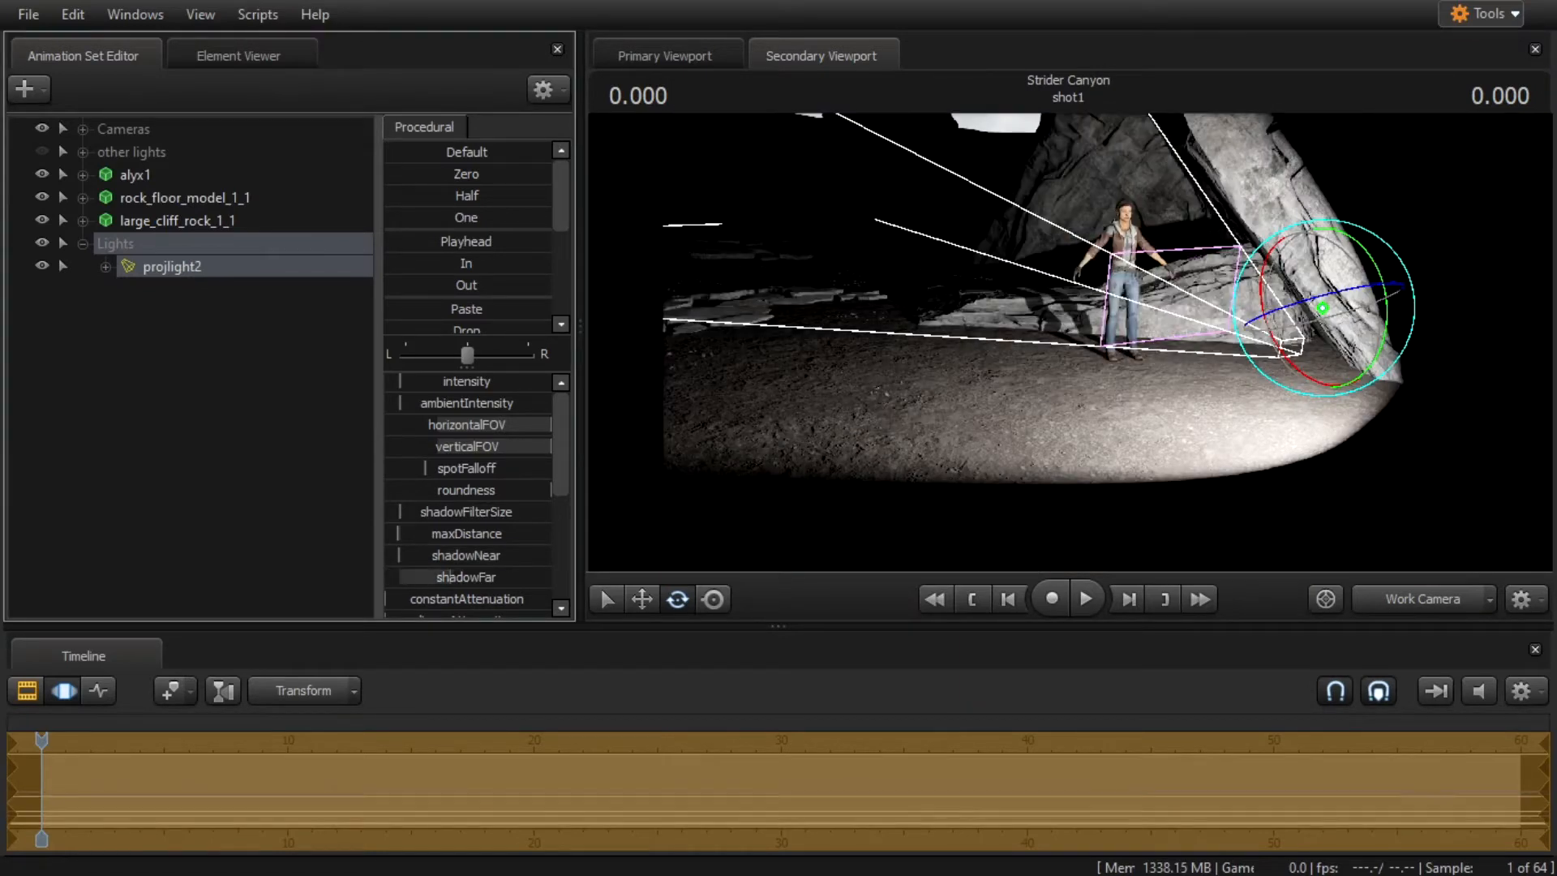
key("ctrl+z")
scroll(432, 556, "down", 2)
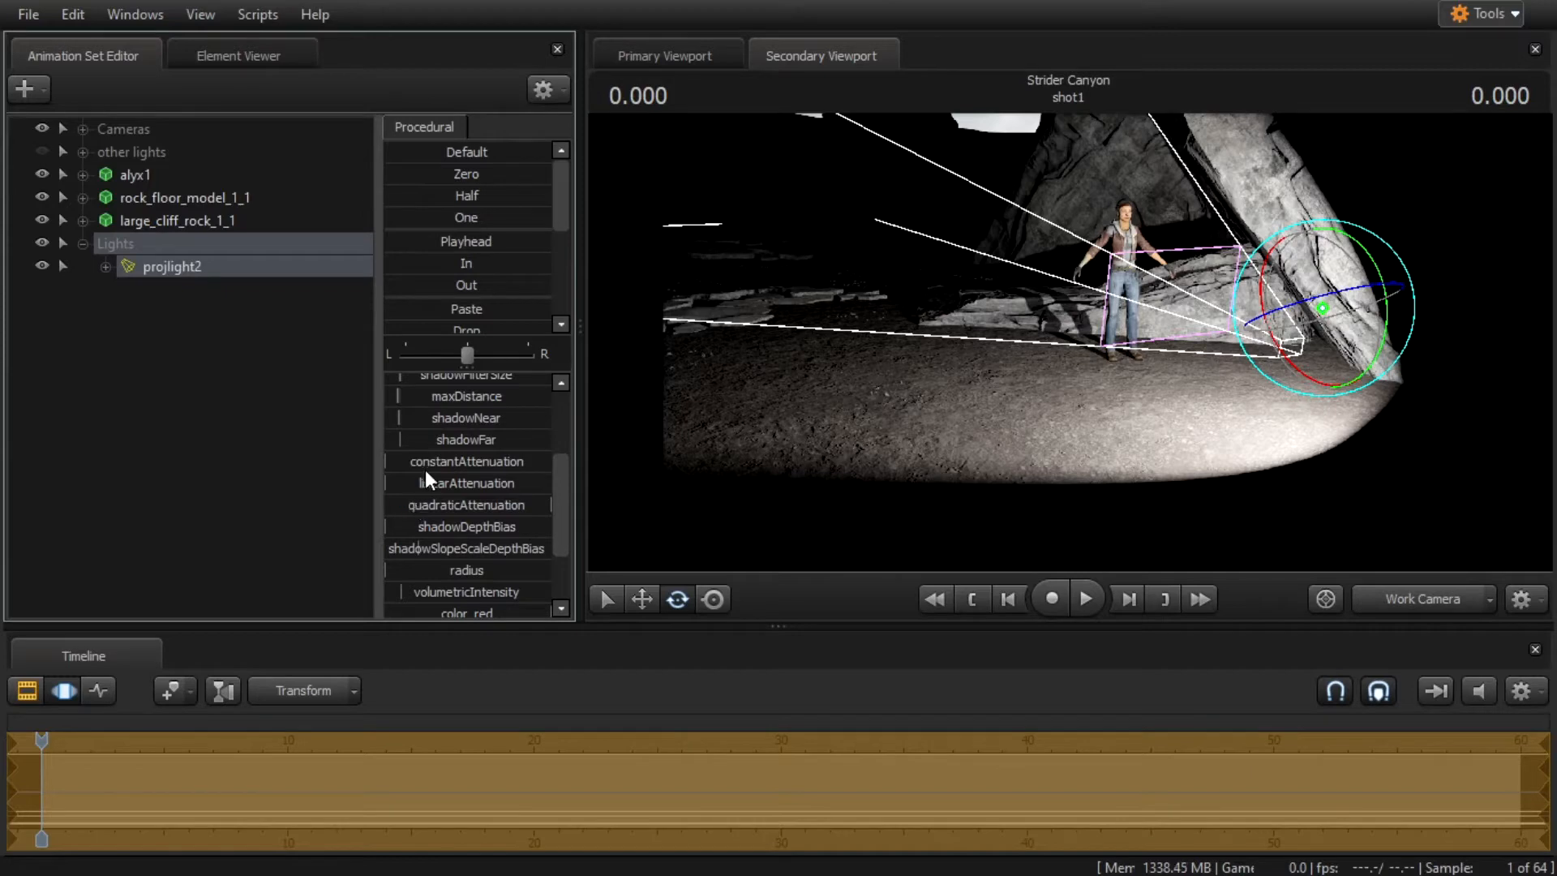
left_click_drag(417, 479, 385, 483)
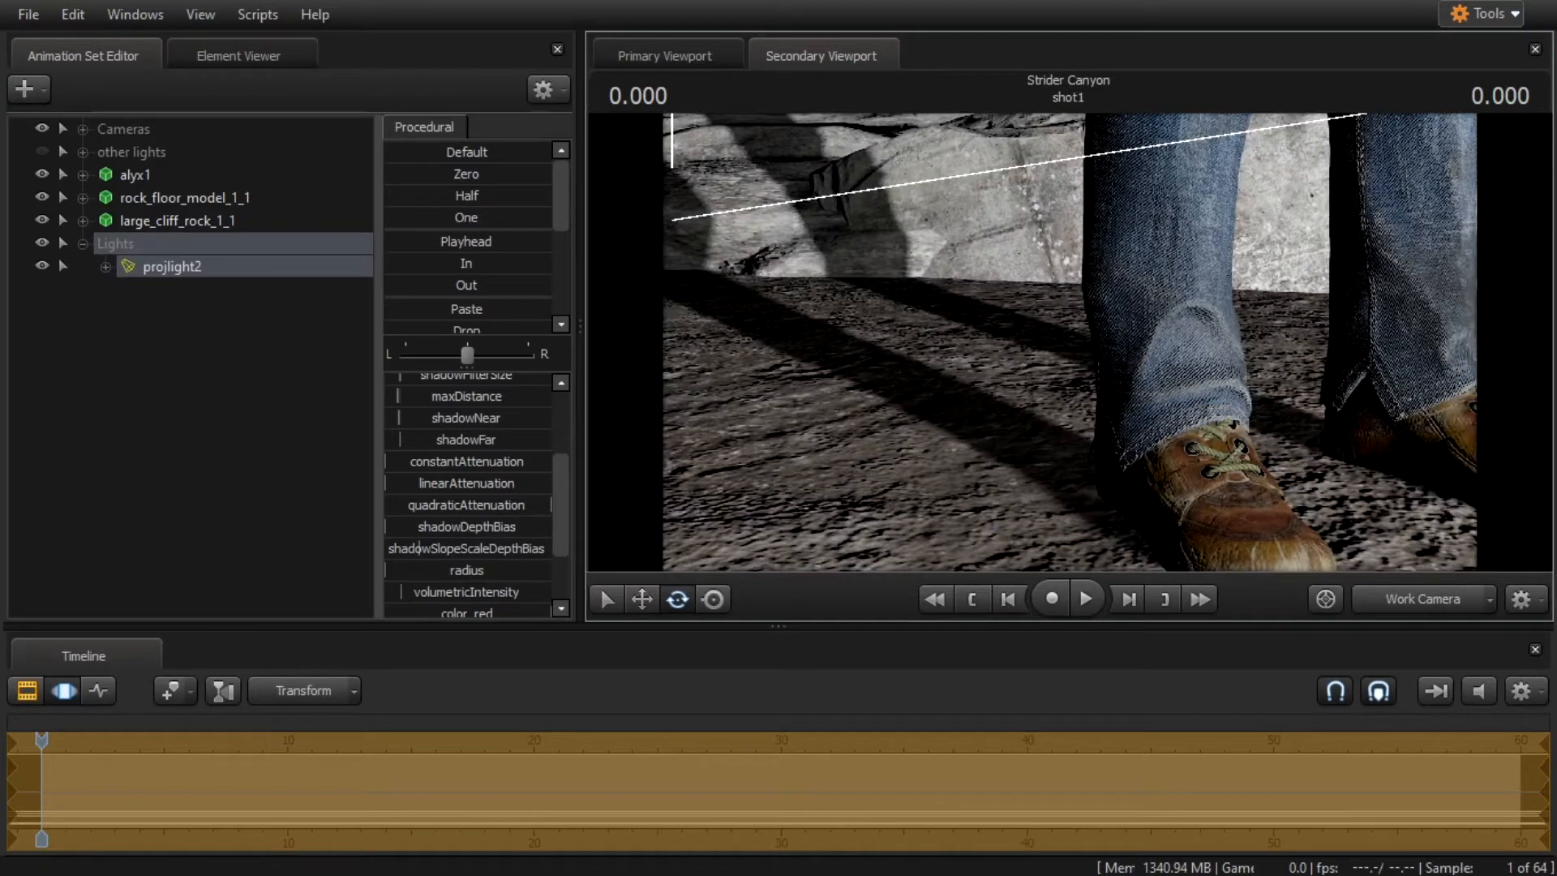
Try a lower shadowSlopeScaleDepthBias while checking the shadows at the character's feet.
left_click_drag(1049, 383, 1066, 383)
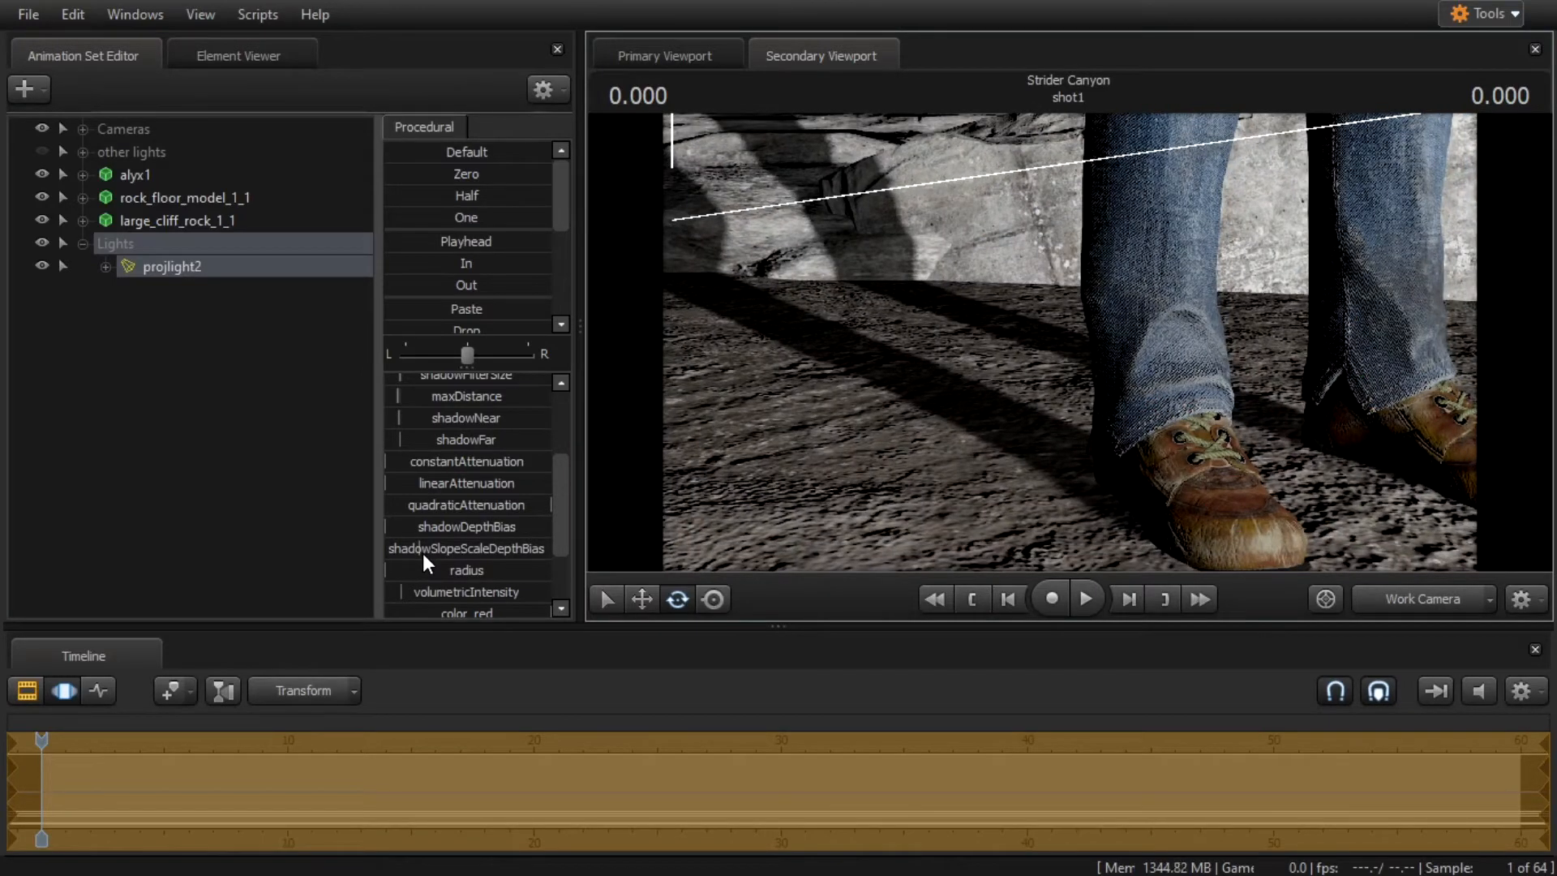
mouse_move(425, 549)
left_mouse_down()
mouse_move(544, 549)
mouse_move(411, 549)
left_mouse_up()
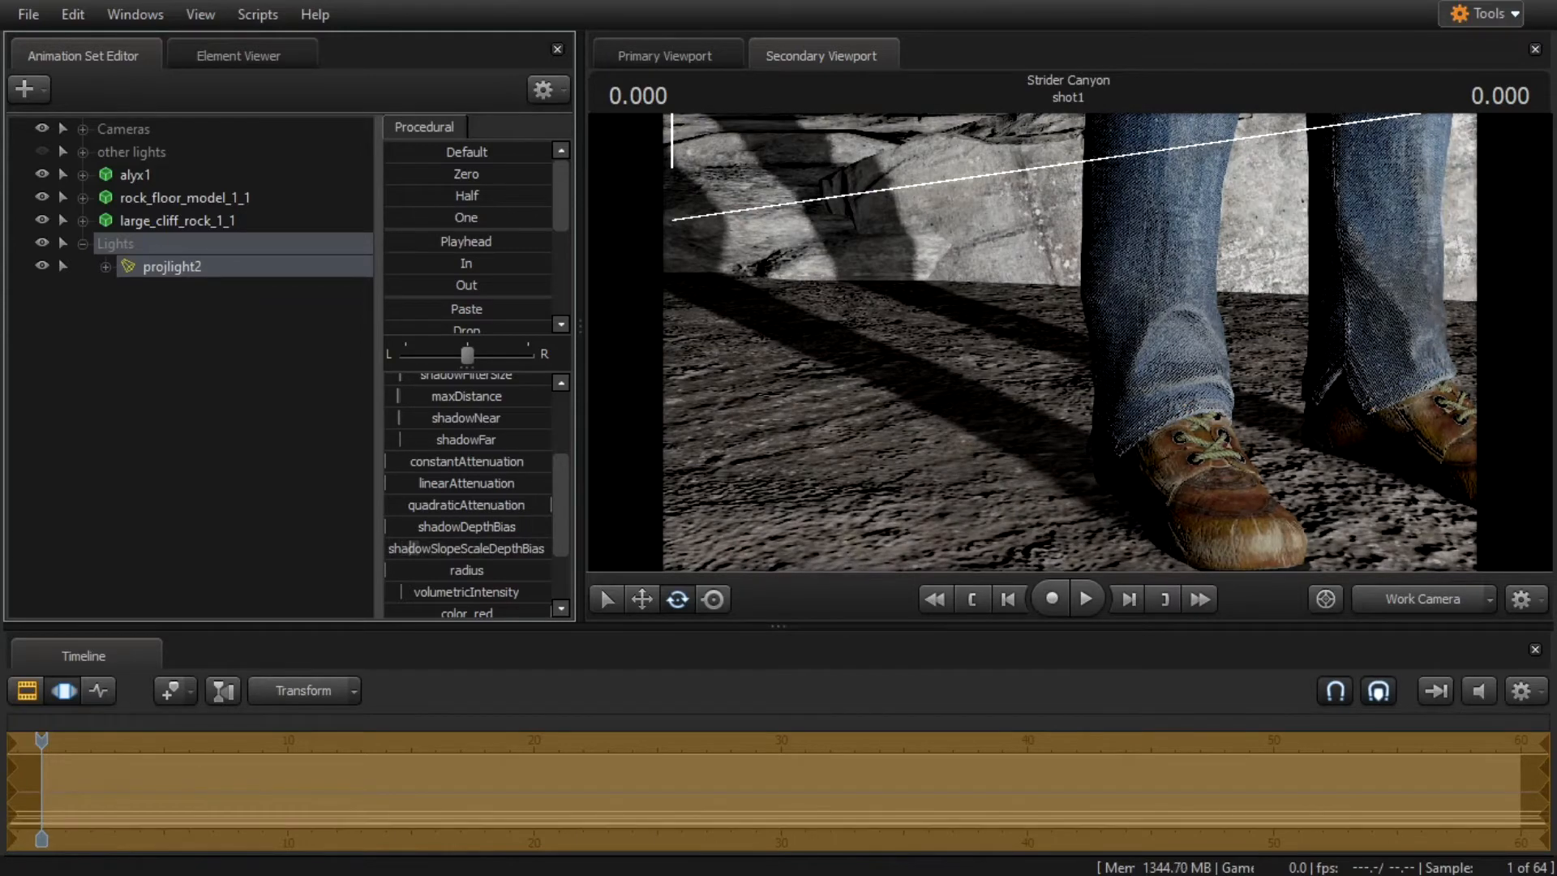
scroll(425, 582, "down", 3)
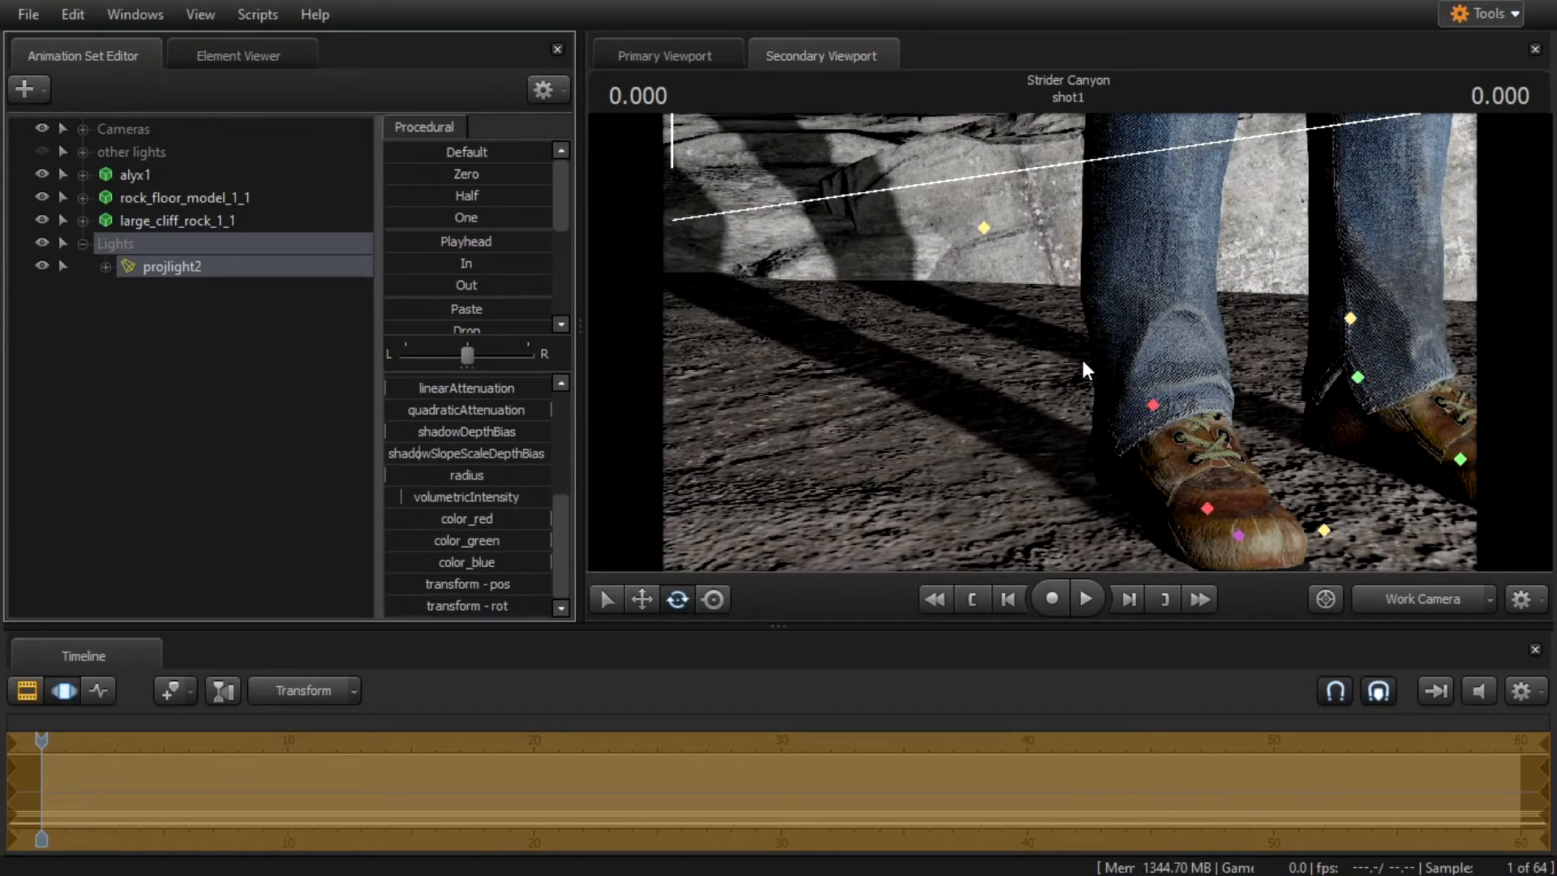
Try a higher volumetricIntensity on the projected light and lower it back again.
key("s")
mouse_move(1082, 362)
left_mouse_down()
mouse_move(1038, 446)
mouse_move(1127, 349)
mouse_move(1094, 344)
left_mouse_up()
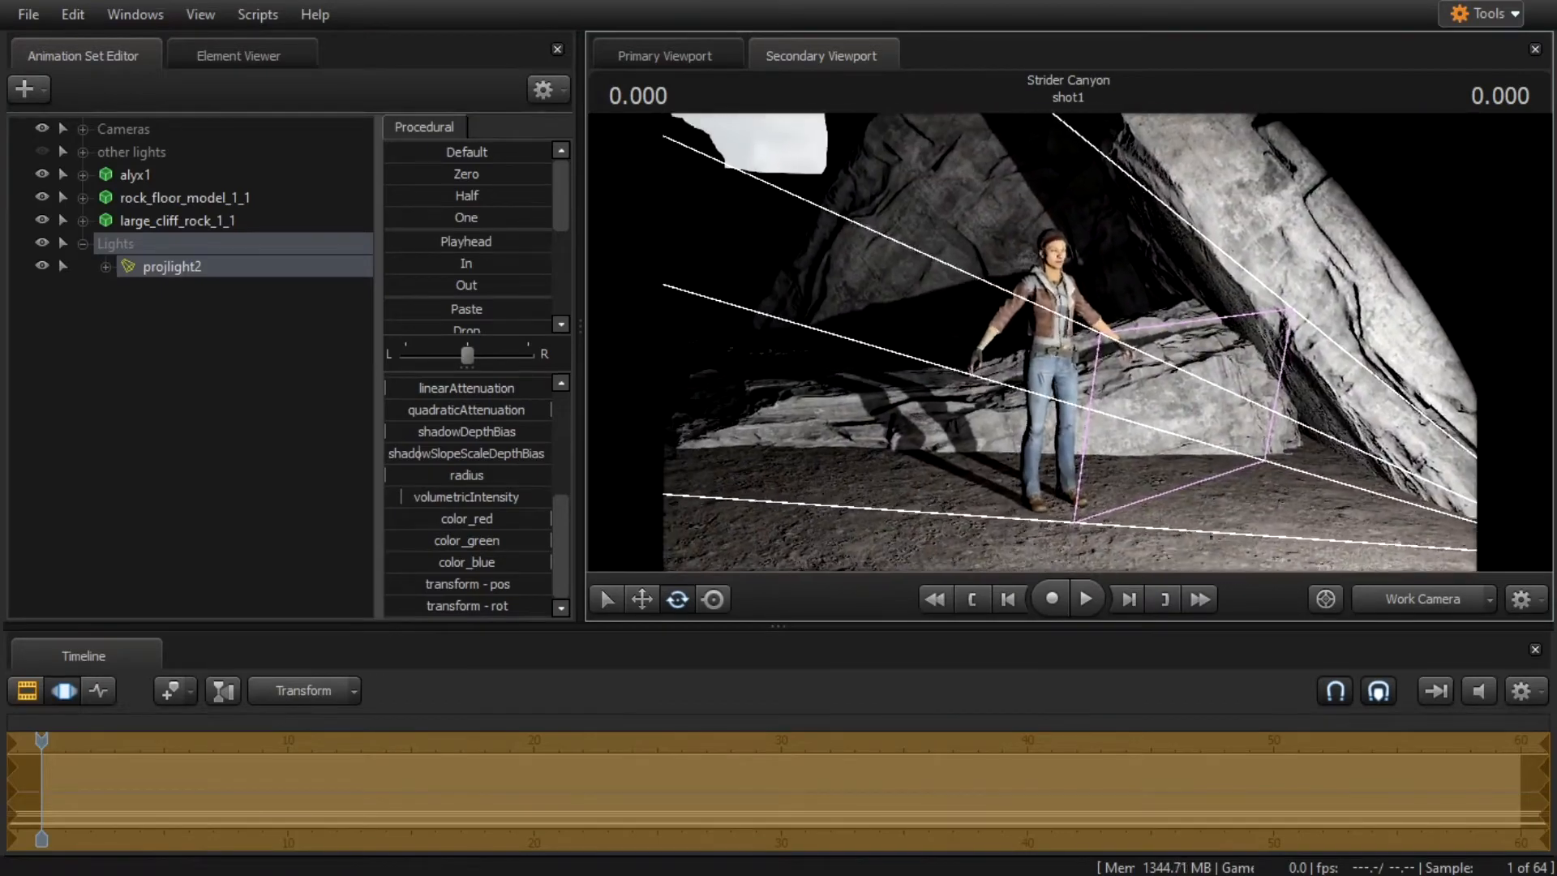
key("w")
left_click(421, 494)
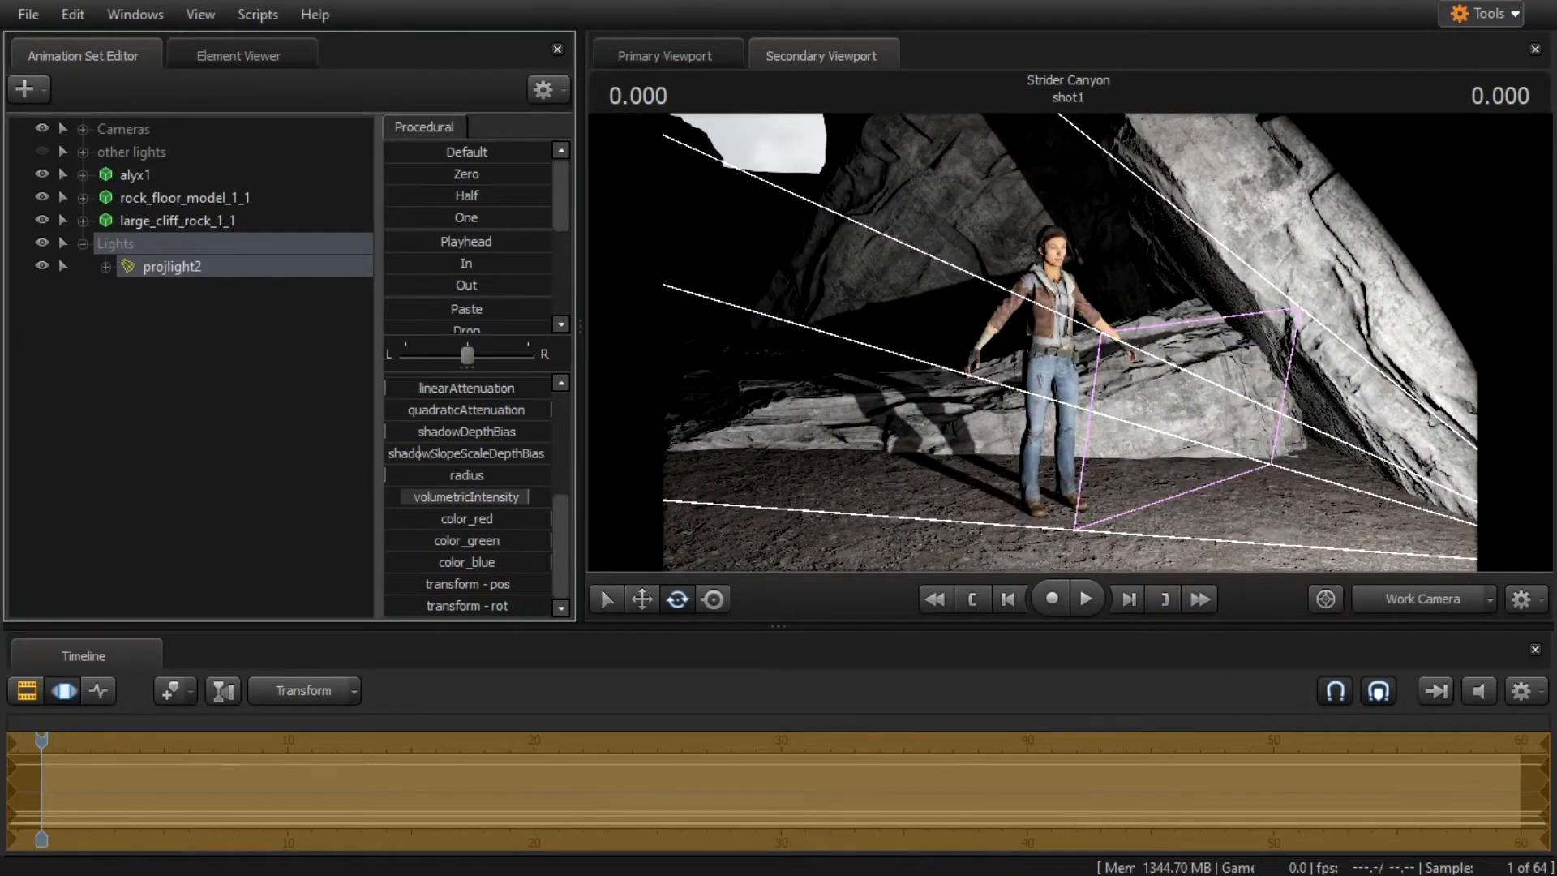
left_click_drag(478, 496, 402, 497)
left_click_drag(840, 362, 960, 424)
key("s")
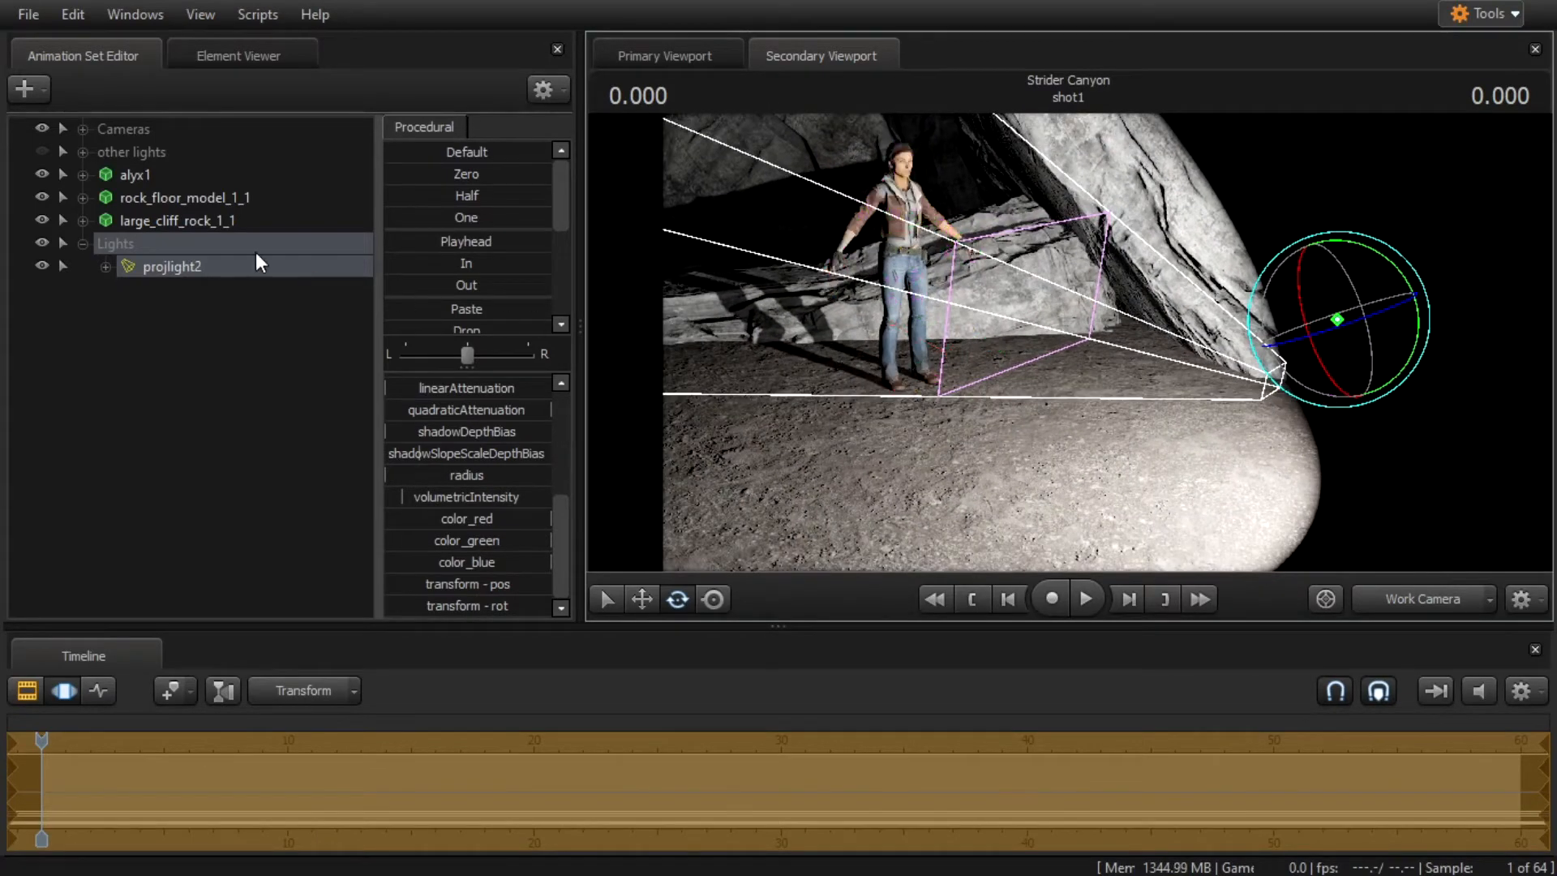
Enable volumetrics for the projected light and view its beam from the side.
right_click(141, 266)
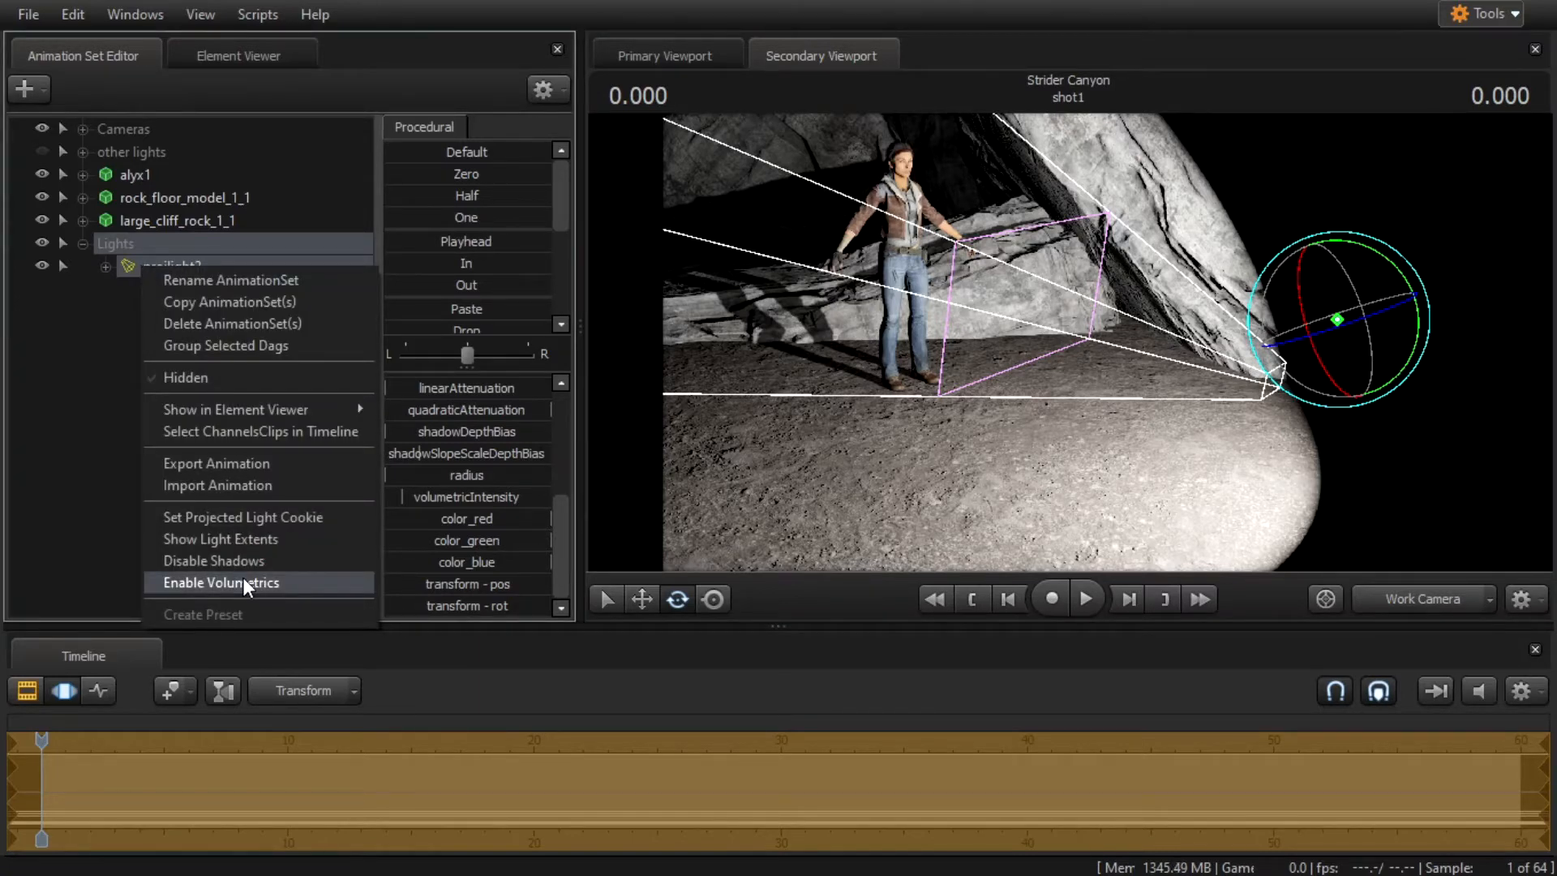
left_click(243, 582)
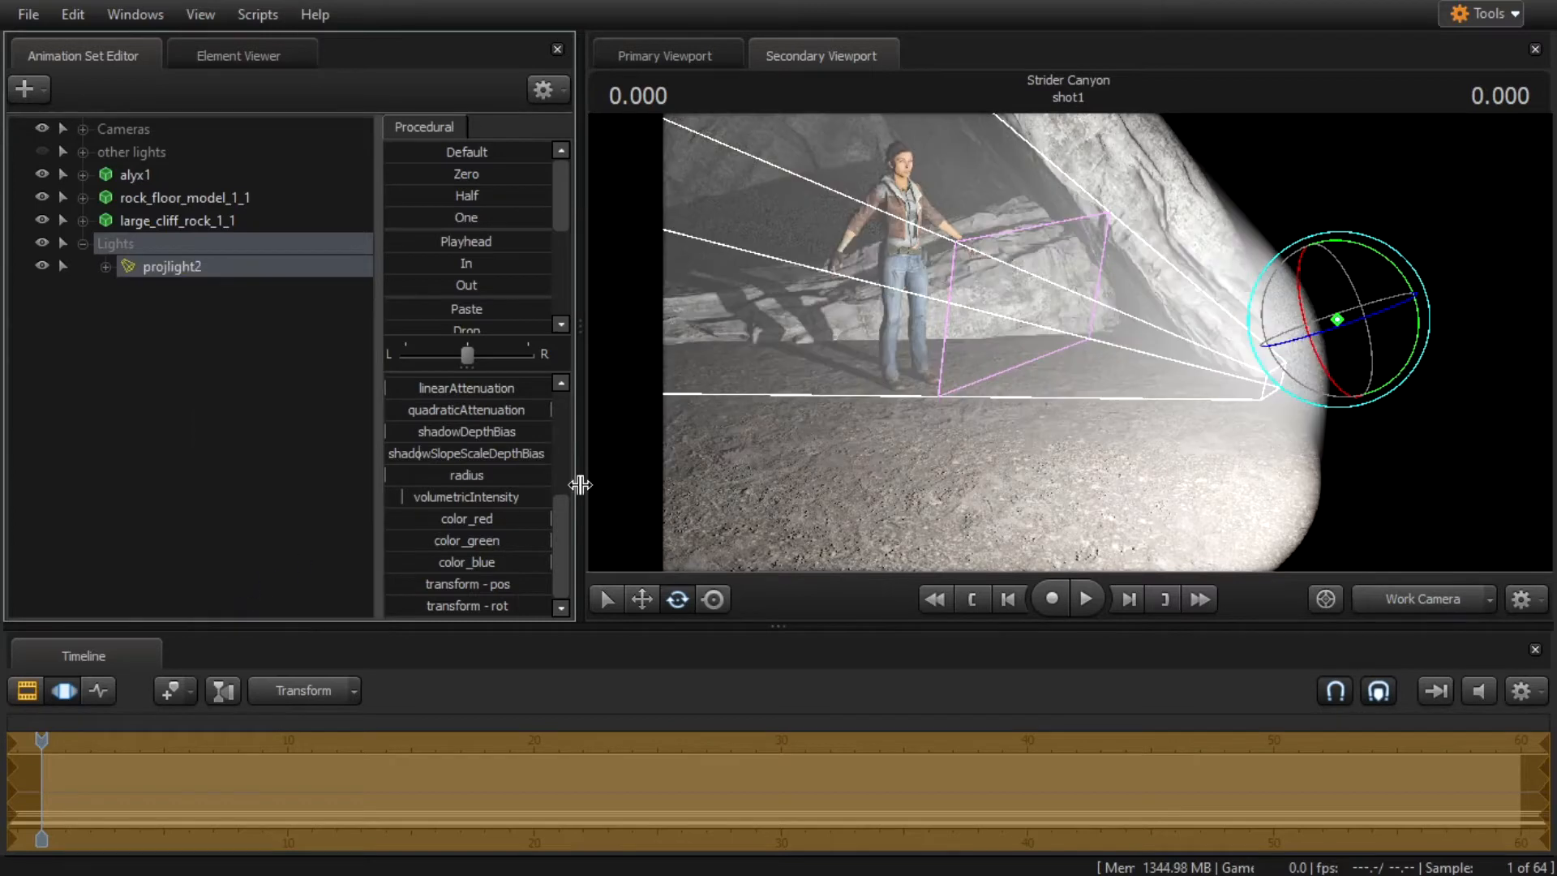
left_click_drag(909, 365, 892, 227)
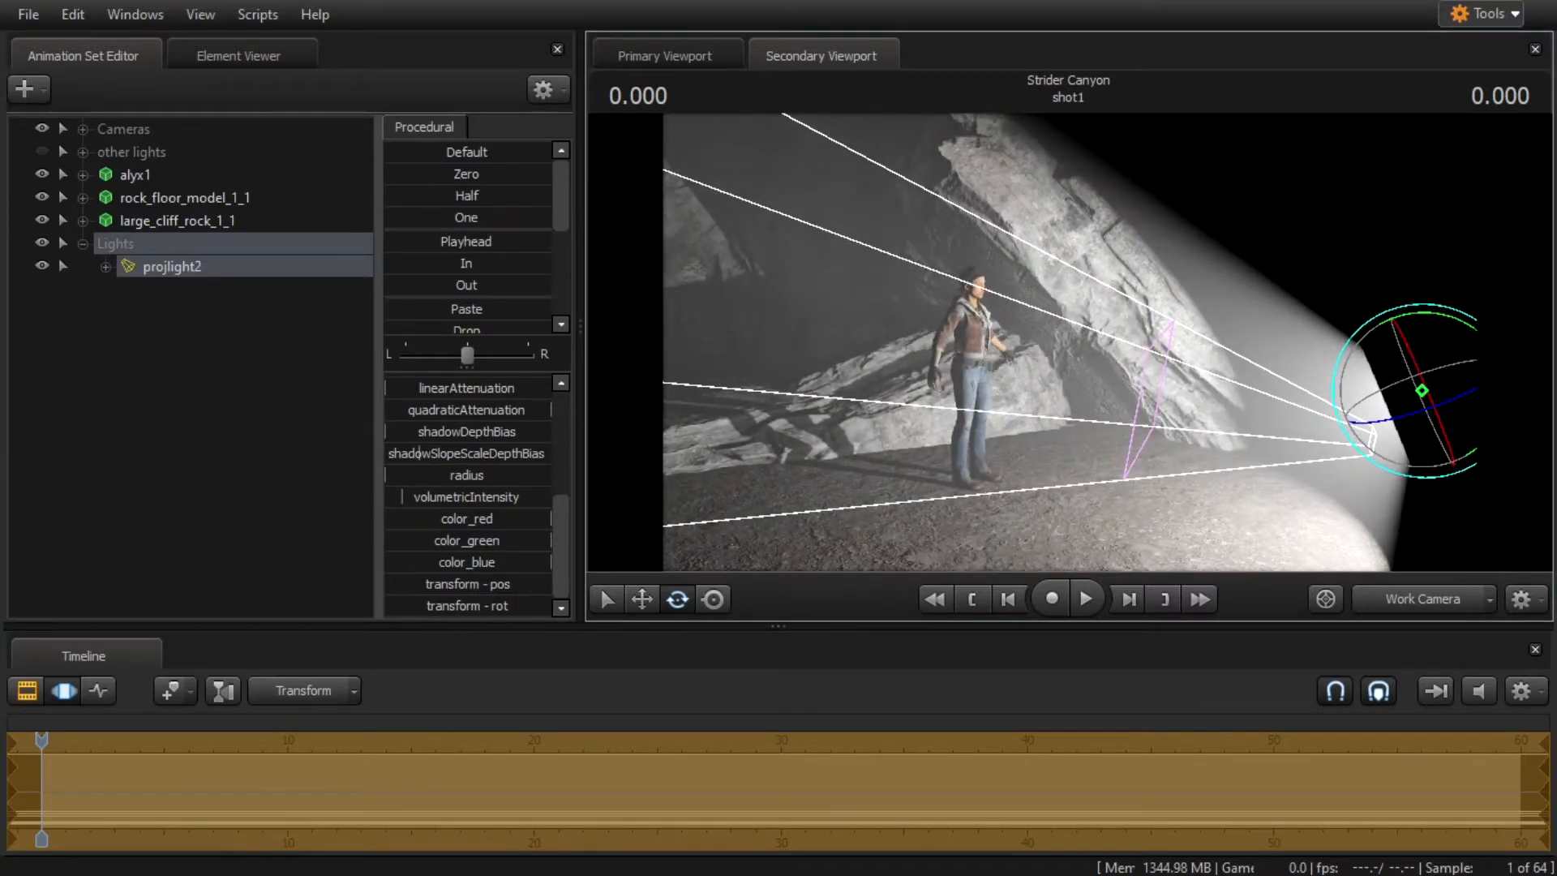
Fine-tune volumetricIntensity on the projected light while viewing its beam from the side.
left_click_drag(1448, 319, 1467, 319)
key("w")
left_click_drag(961, 401, 1045, 397)
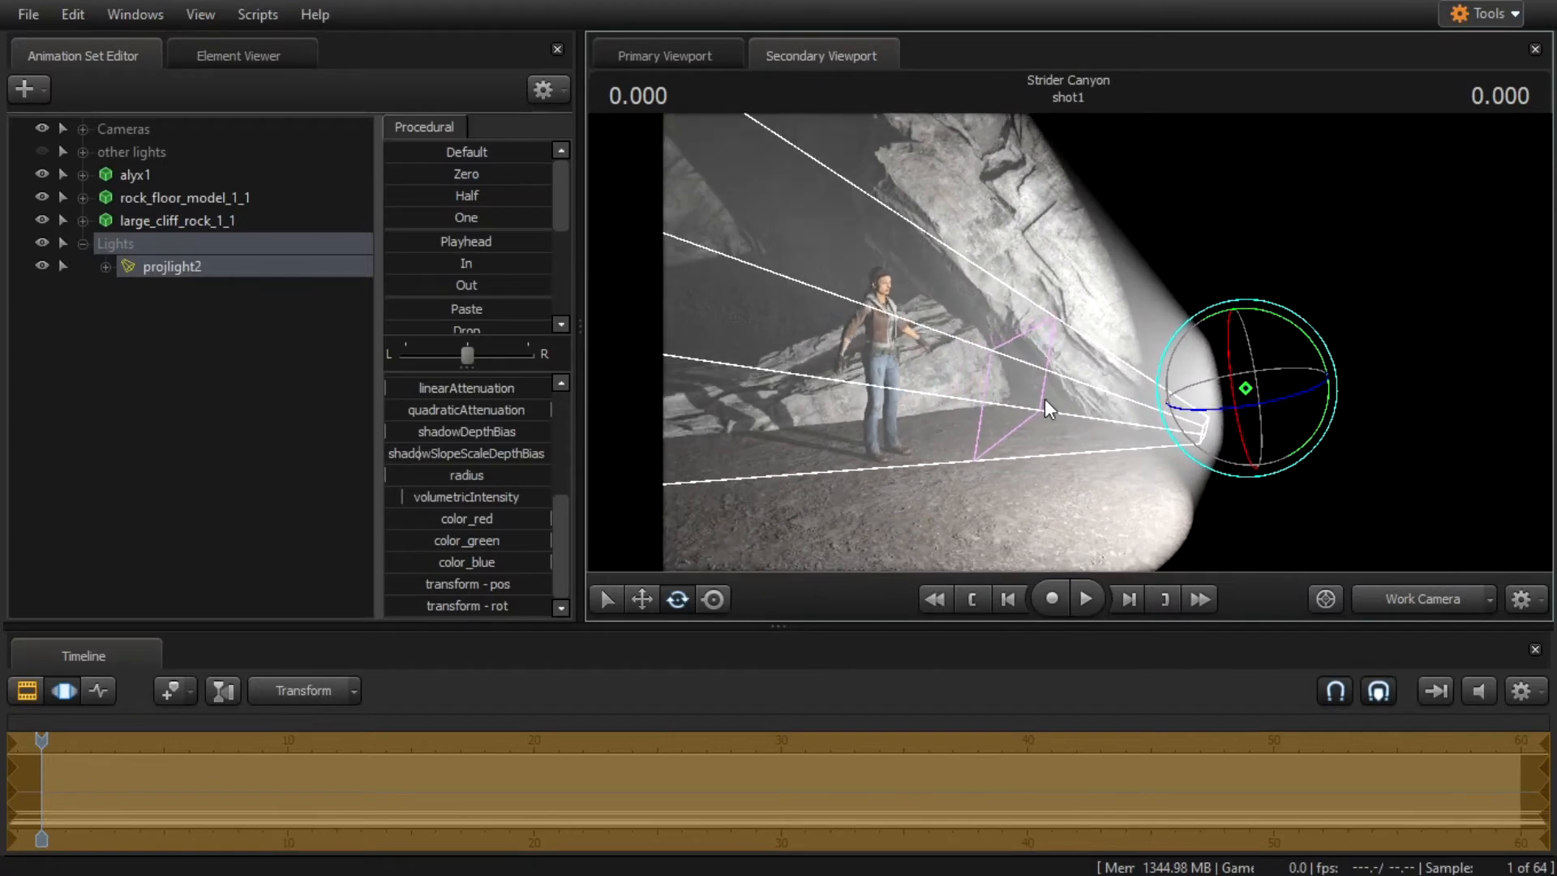
mouse_move(413, 493)
left_mouse_down()
mouse_move(524, 493)
mouse_move(402, 493)
left_mouse_up()
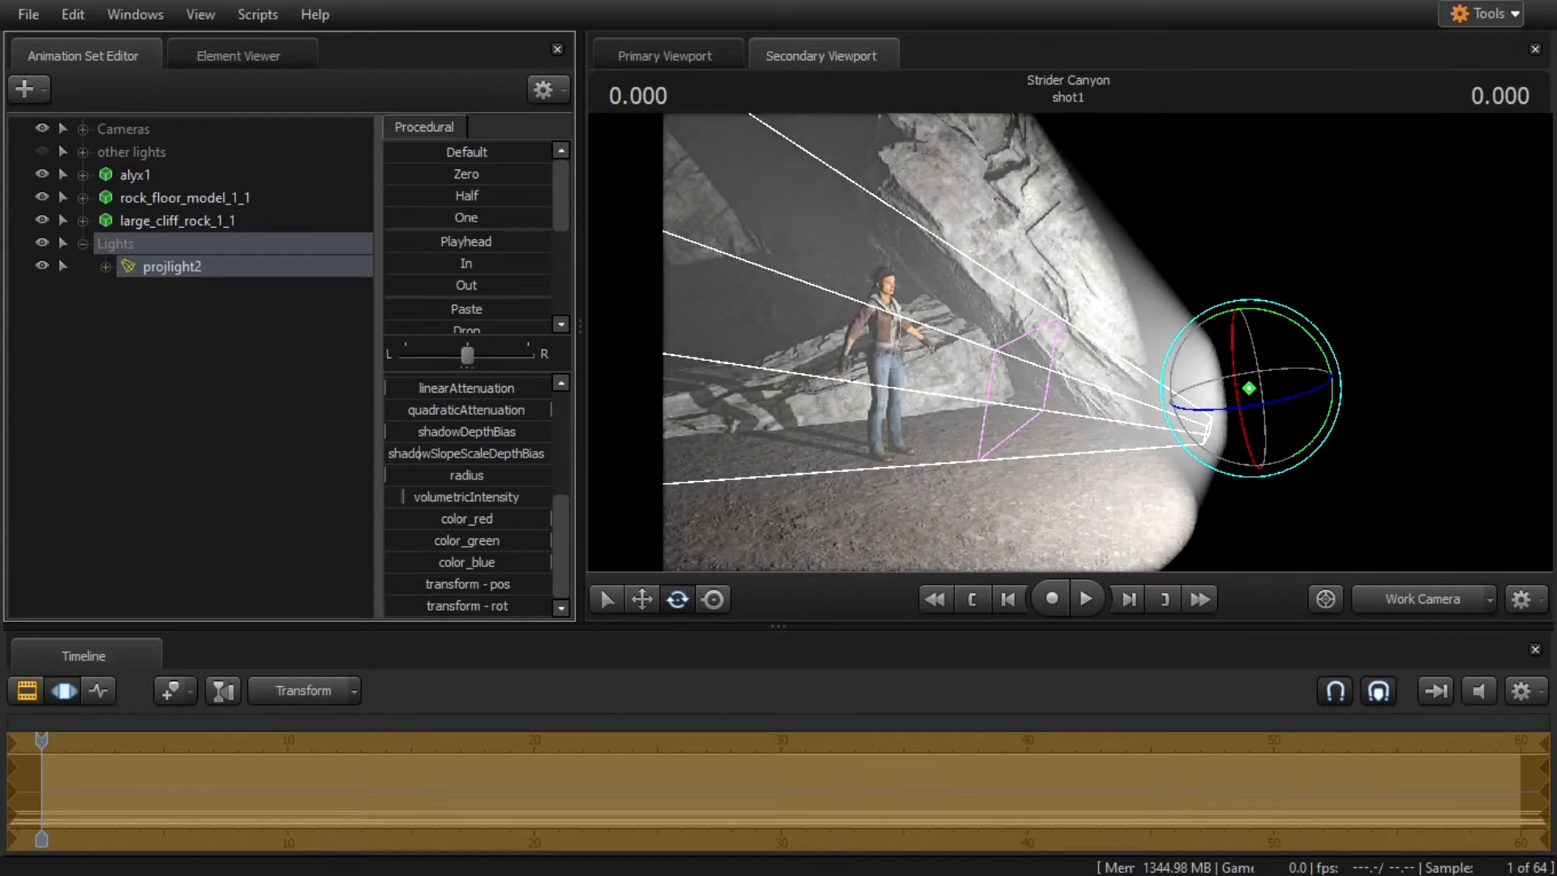
left_click_drag(1060, 475, 912, 459)
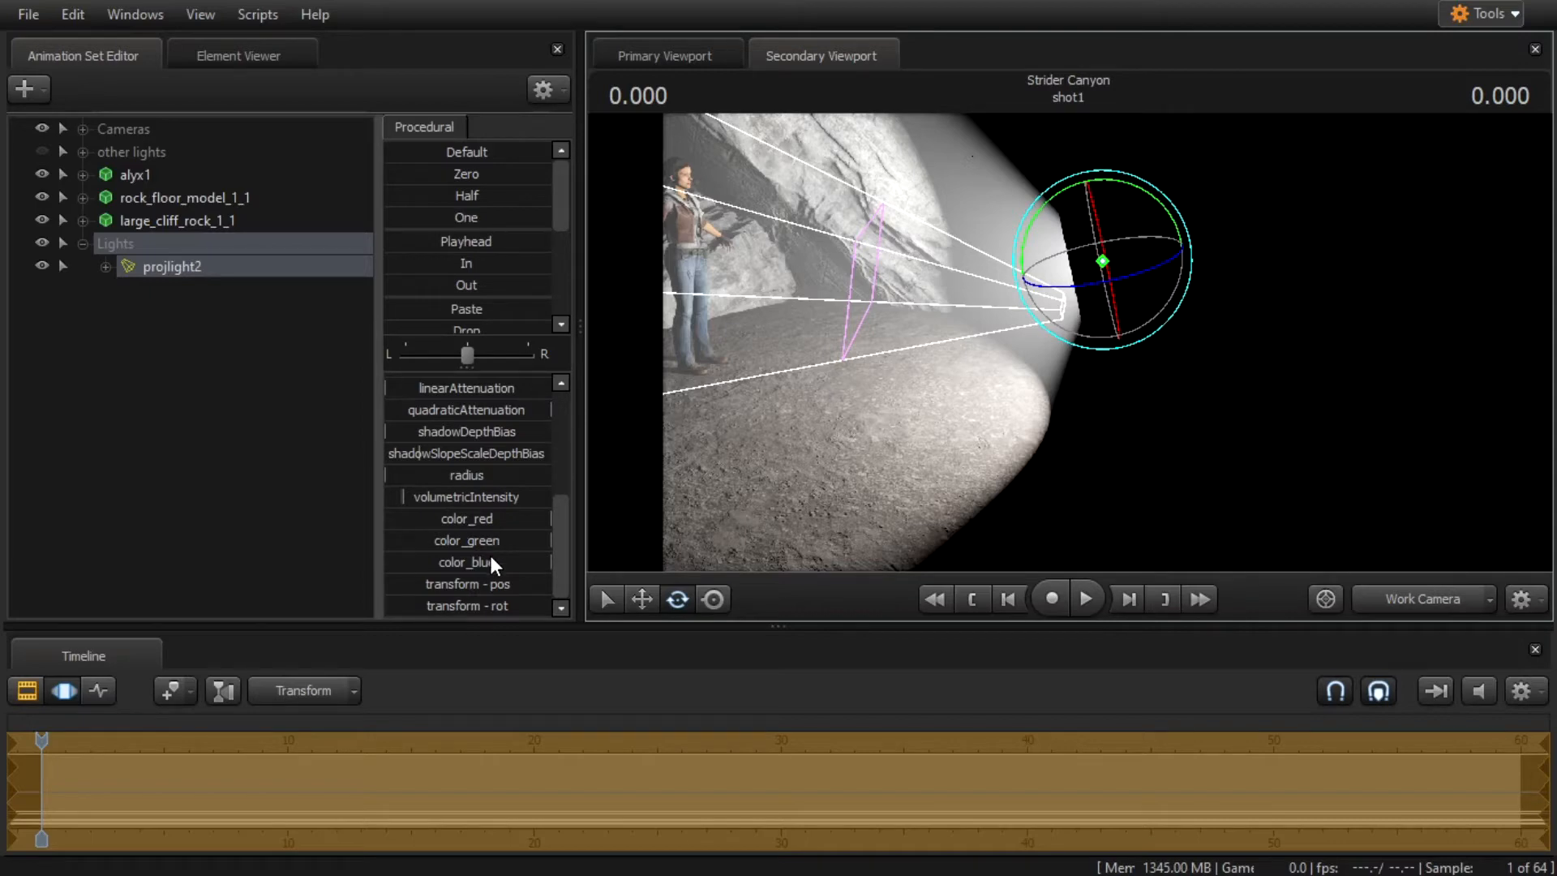
left_click_drag(885, 459, 715, 501)
key("s")
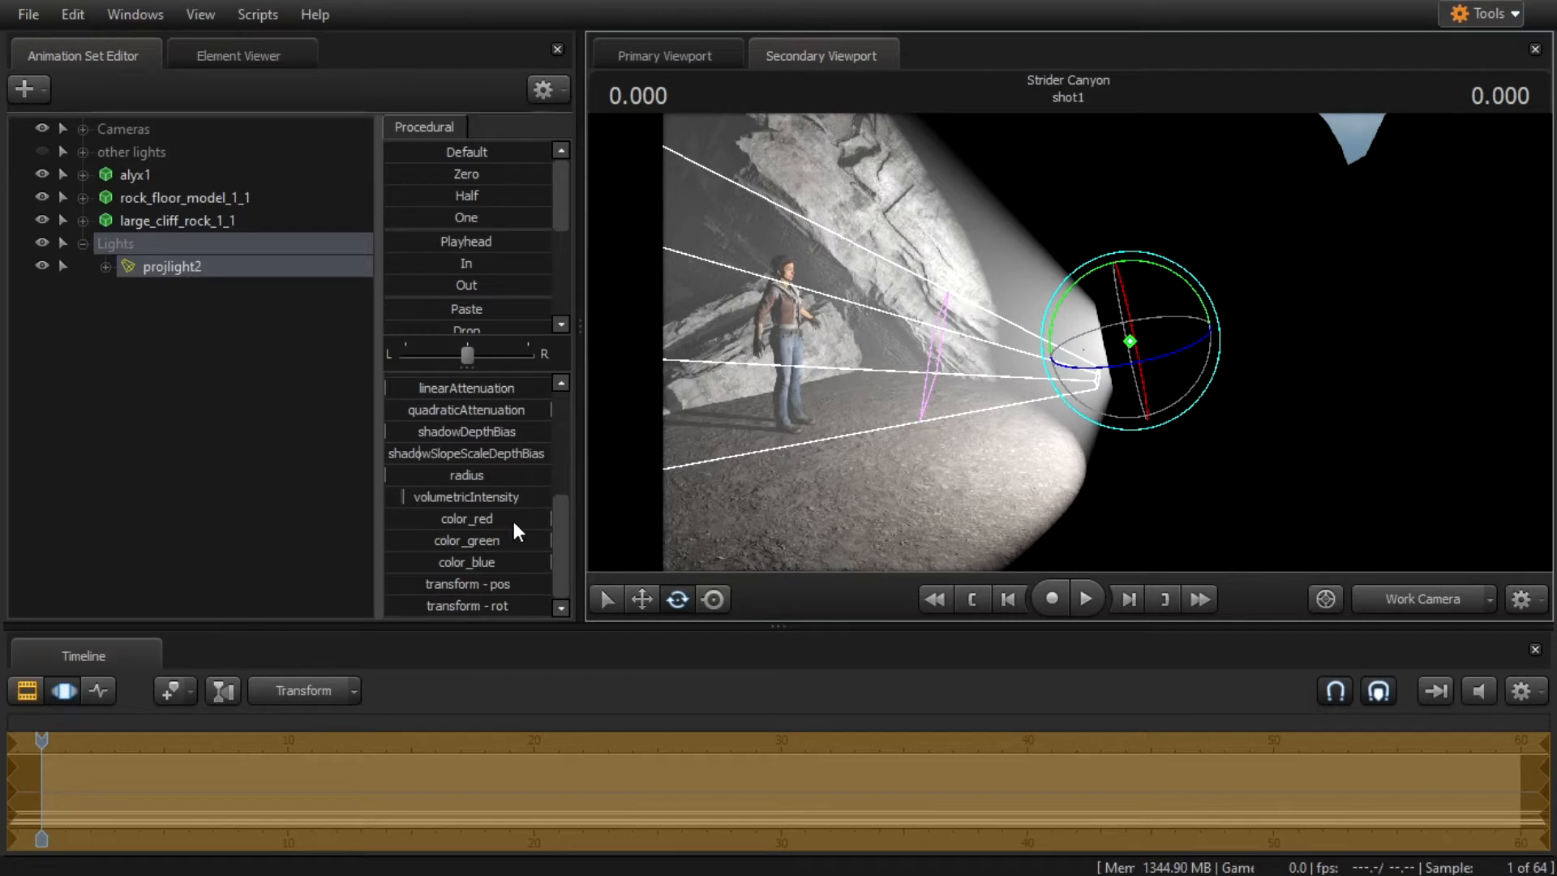
Try tinting the projected light by lowering color_red, color_green and color_blue to zero, and restore all three to full.
left_click_drag(514, 523, 551, 562)
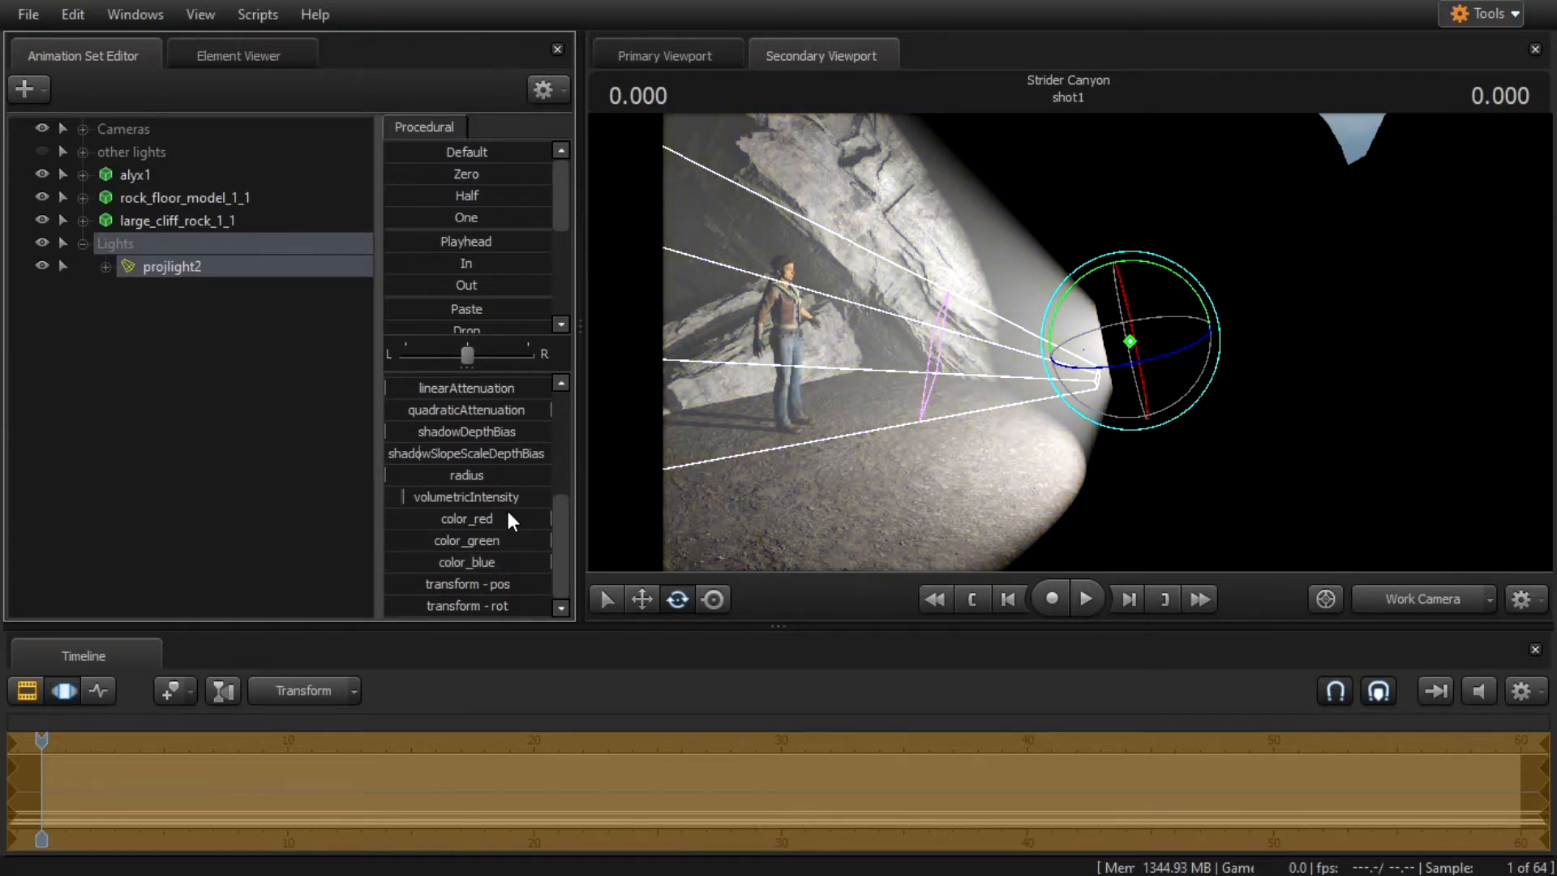
left_click_drag(550, 518, 386, 518)
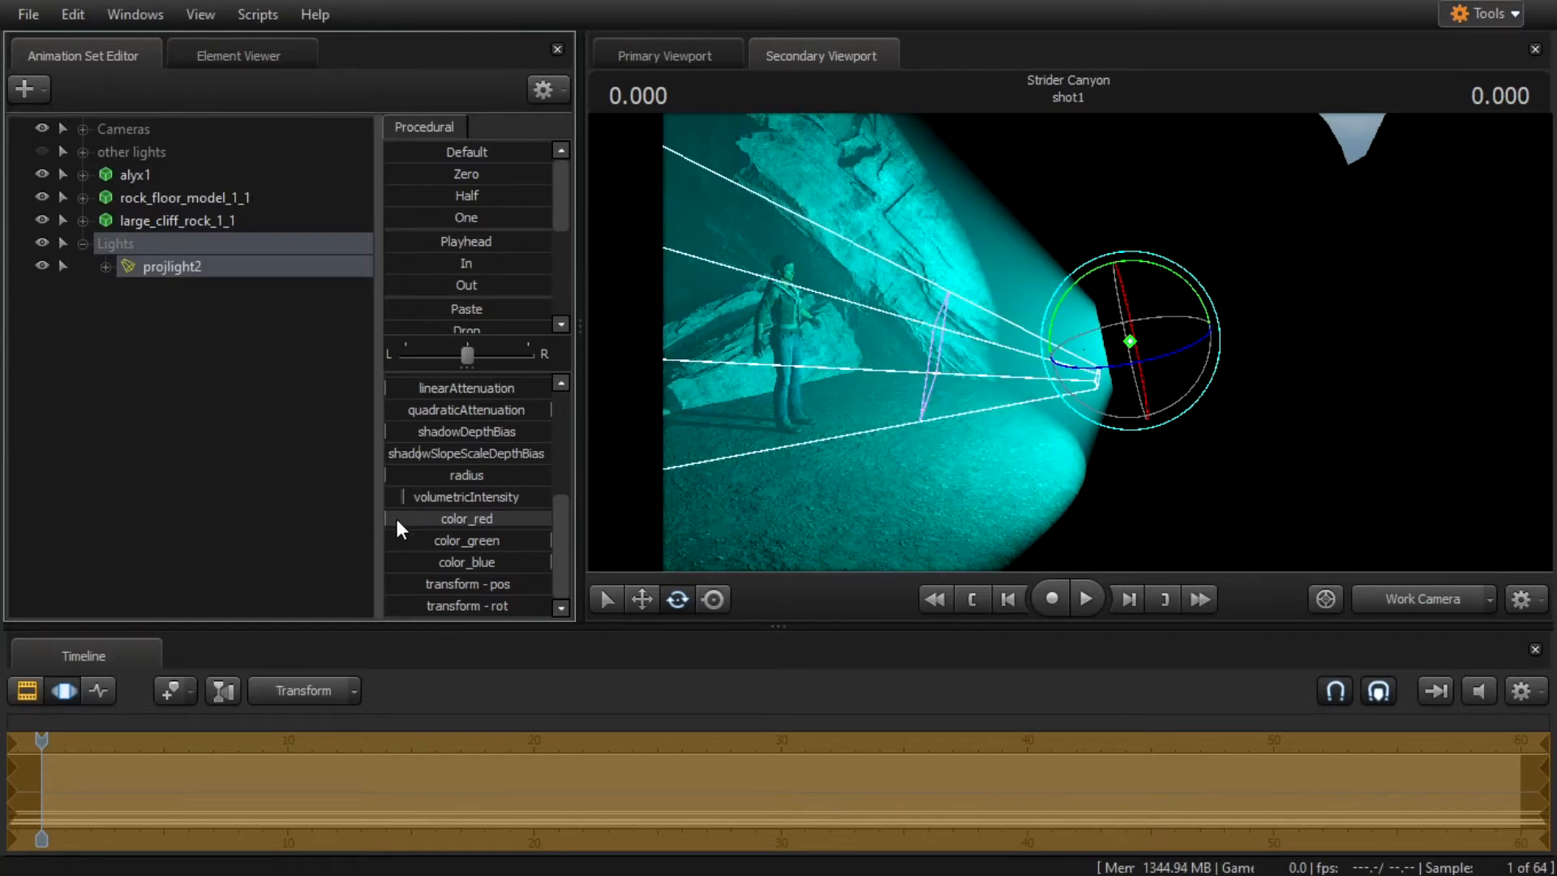
left_click_drag(397, 519, 415, 548)
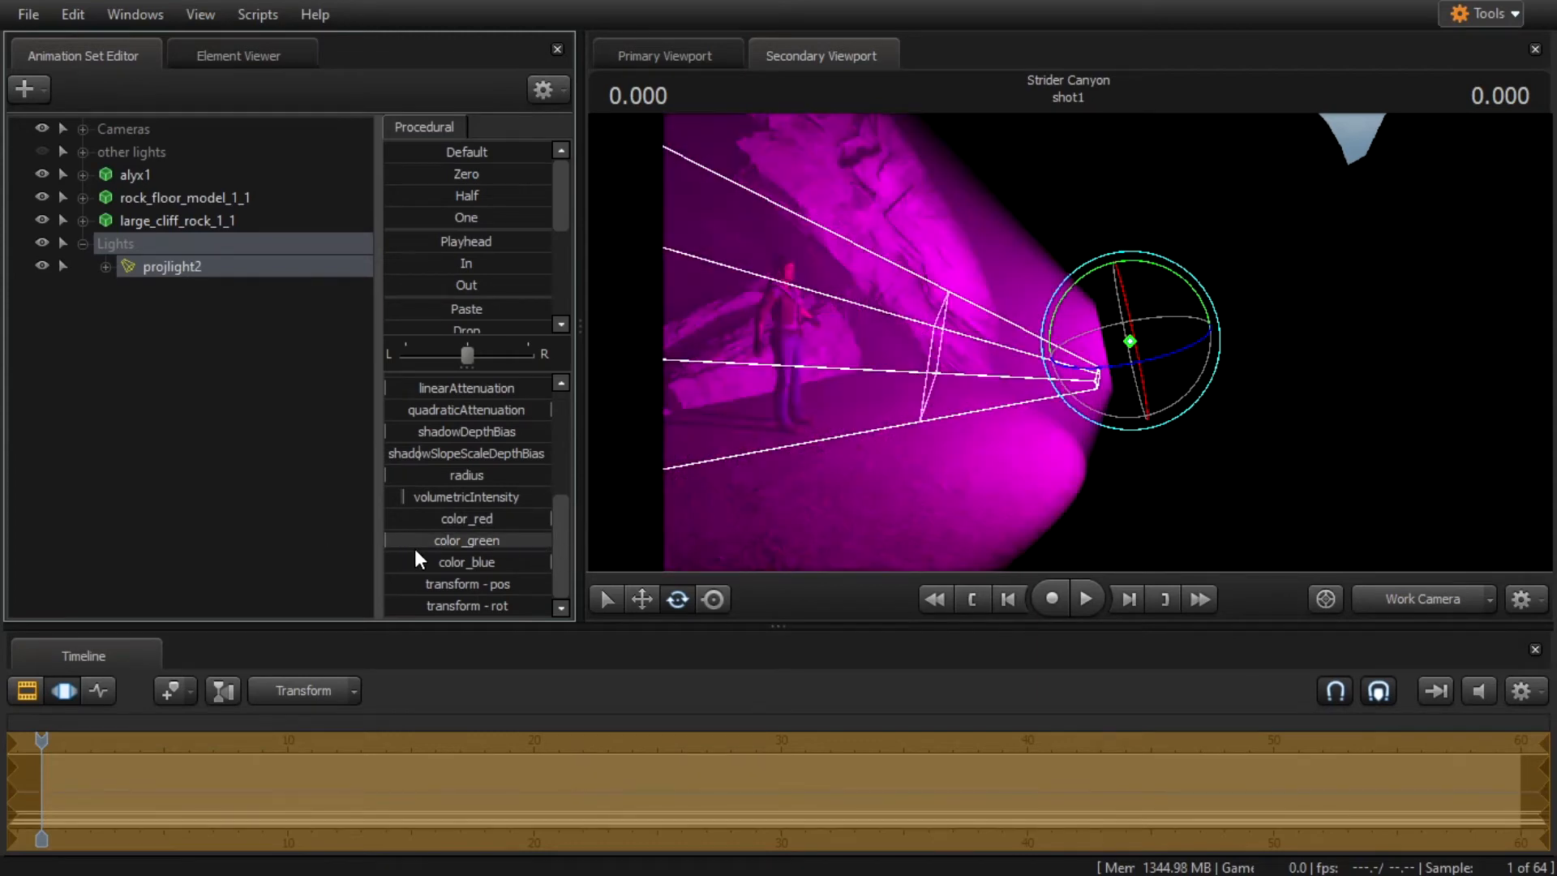
left_click_drag(514, 560, 284, 558)
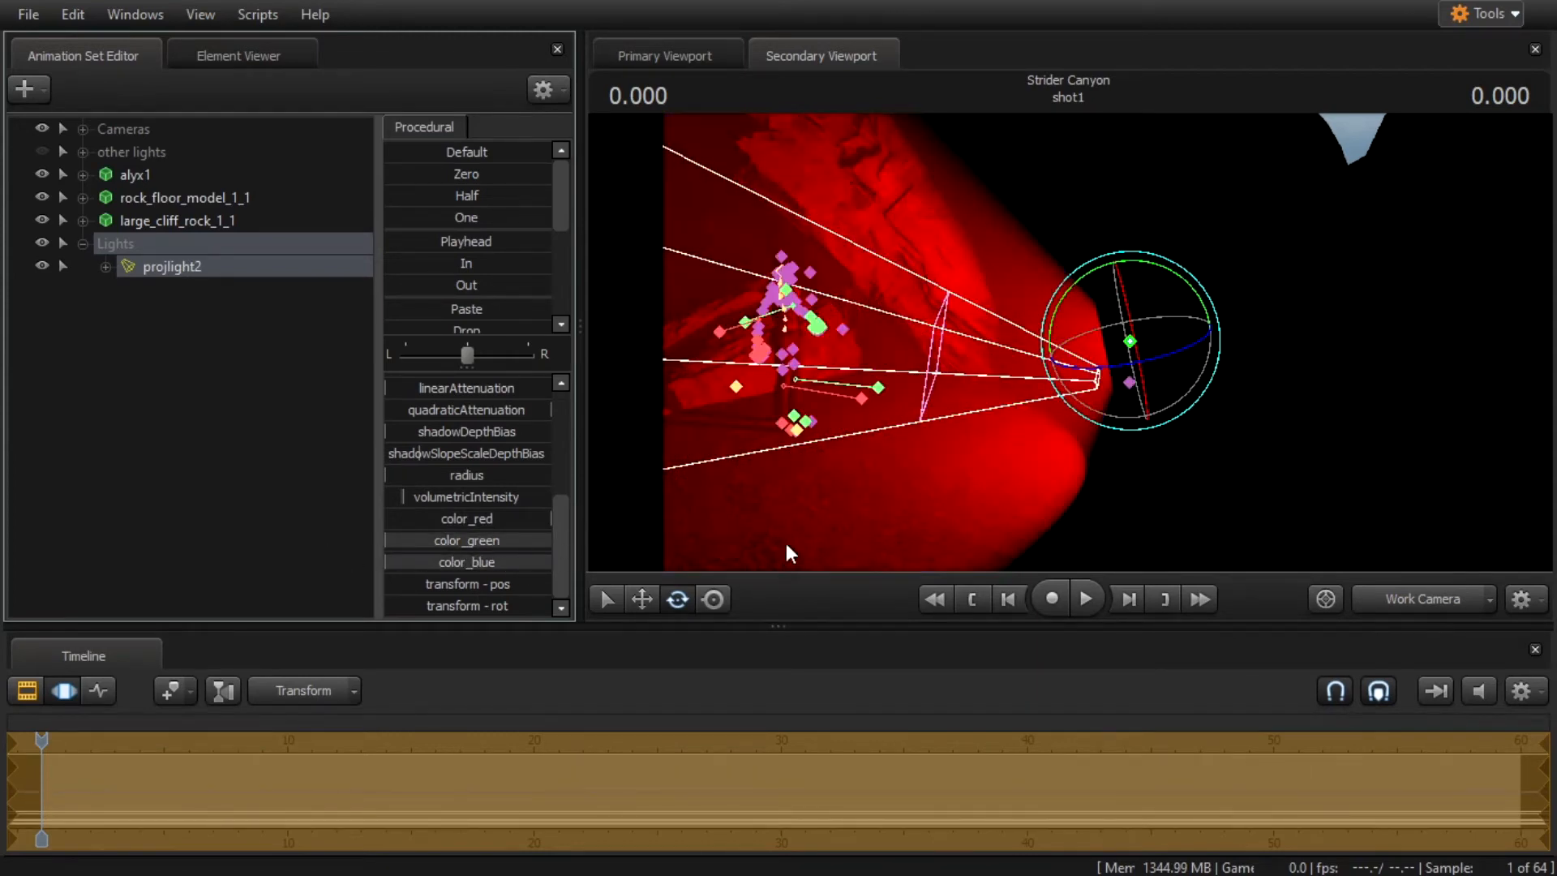
mouse_move(1139, 454)
left_mouse_down()
mouse_move(933, 454)
mouse_move(1164, 454)
left_mouse_up()
key("s")
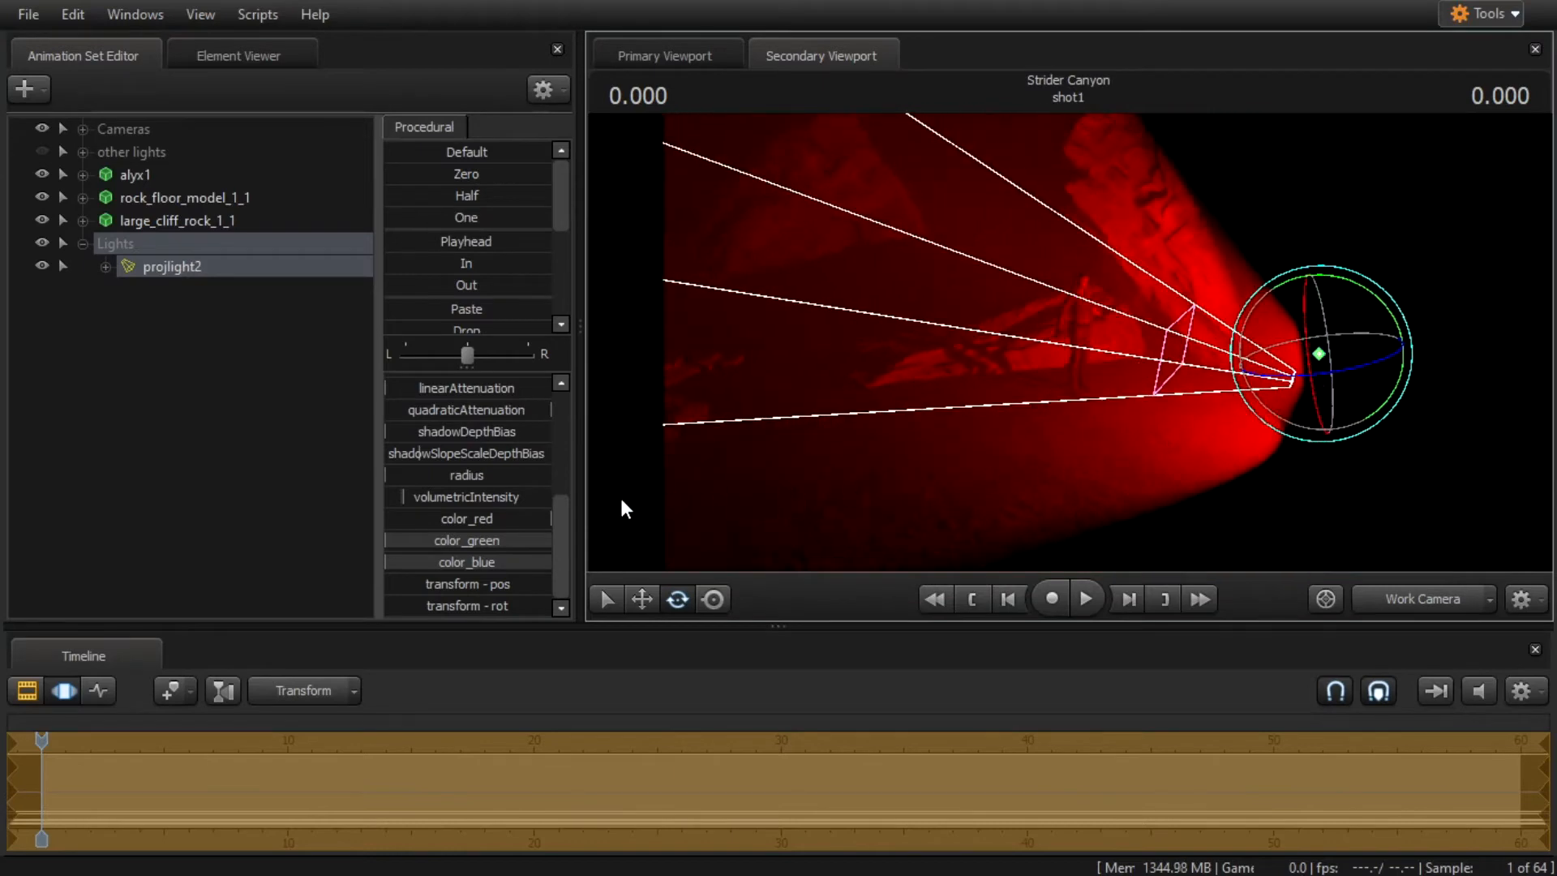
left_click_drag(427, 551, 740, 538)
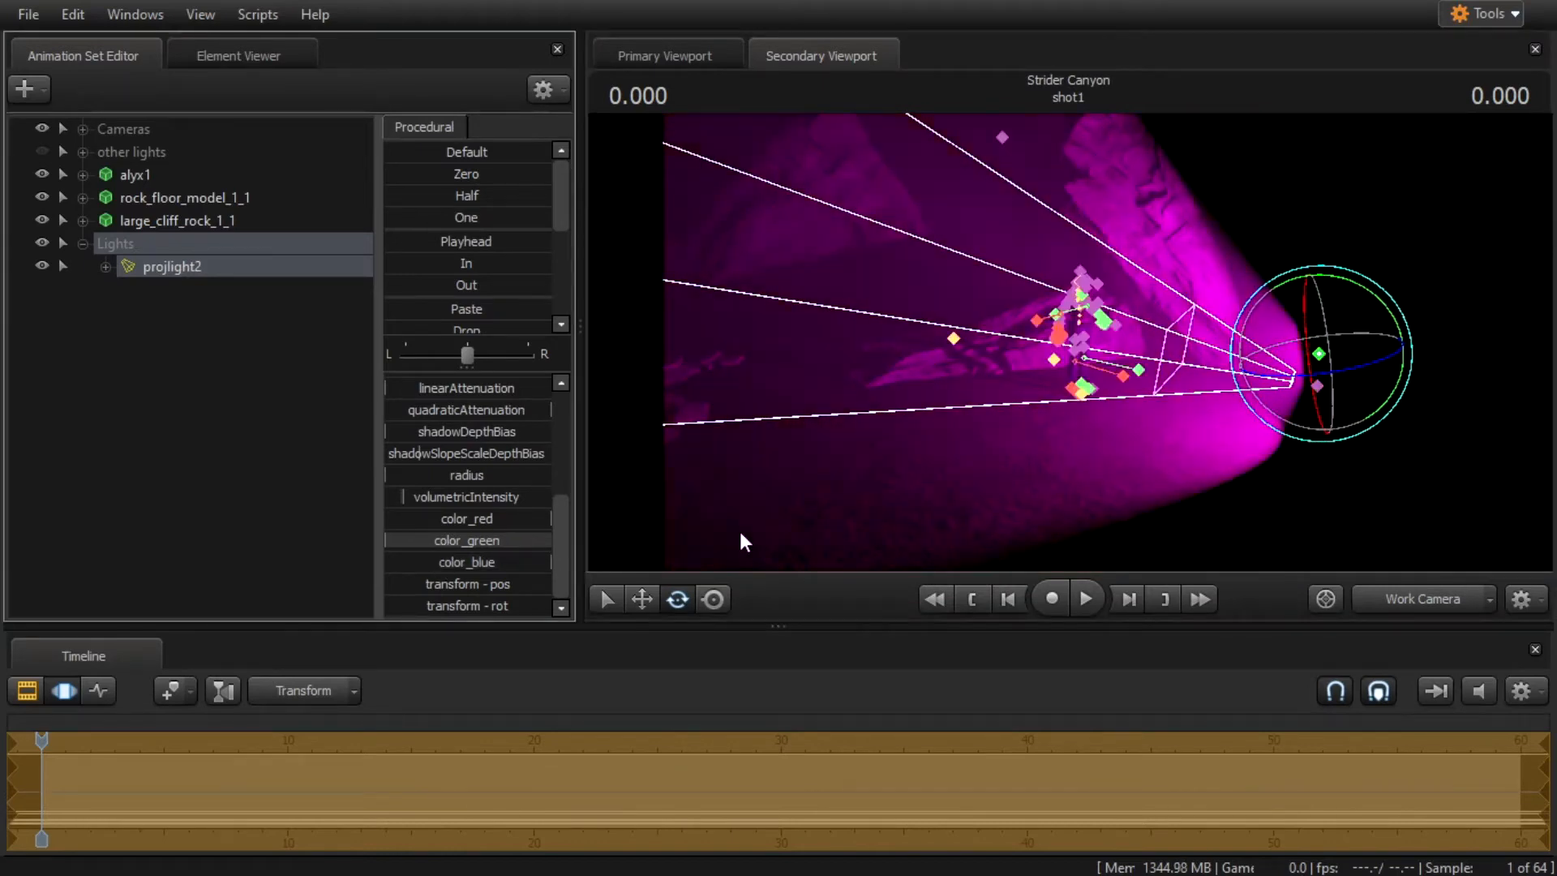
left_click_drag(516, 542, 743, 532)
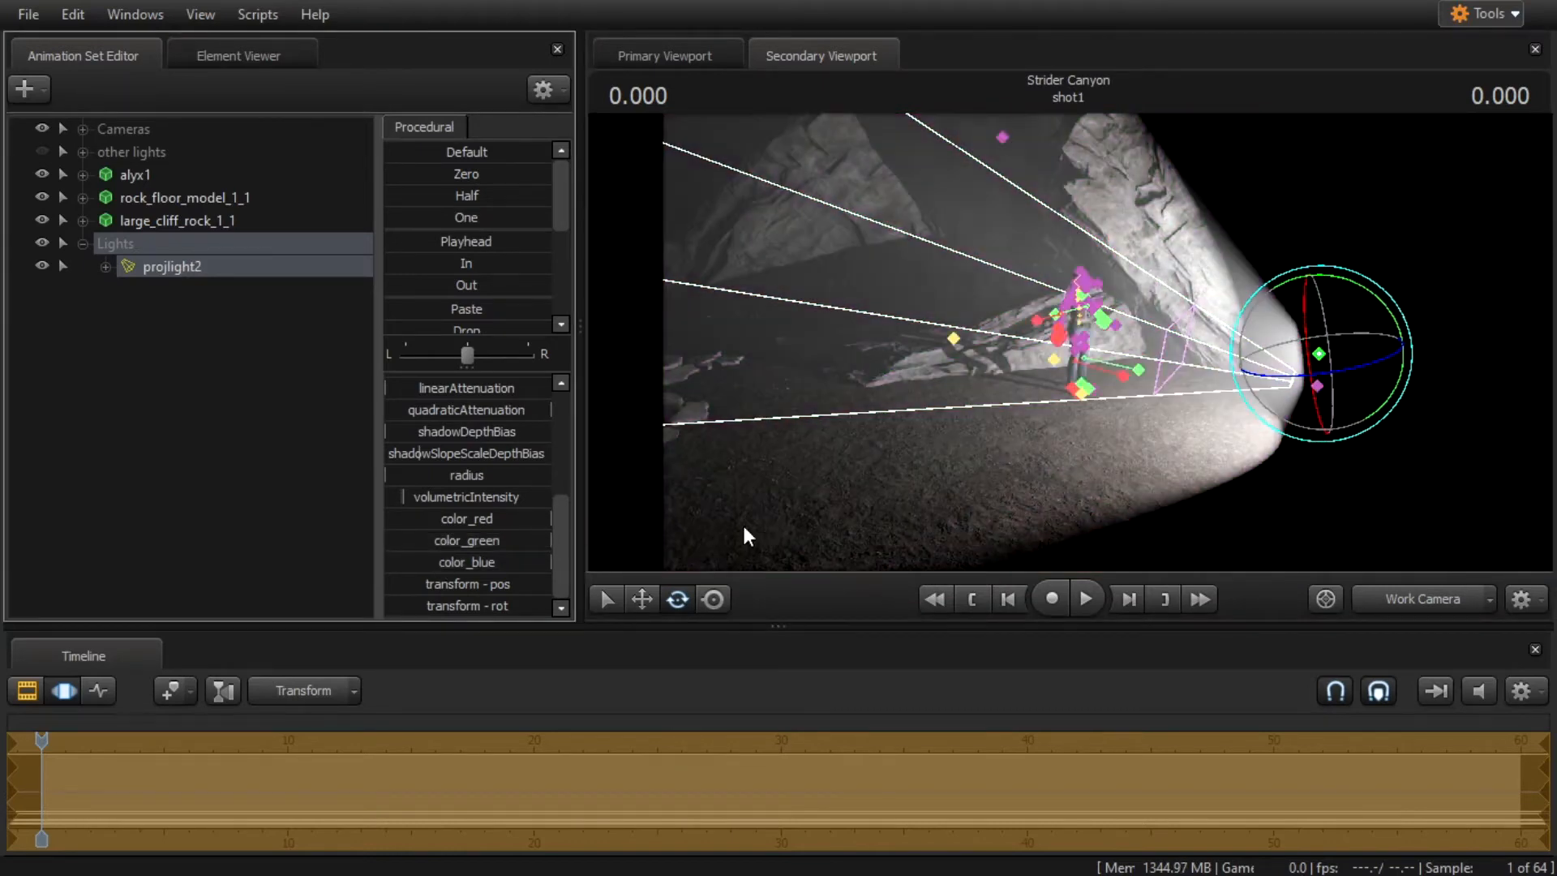
Delete projlight2, create a new point light in its place and select it in the Lights group.
right_click(141, 269)
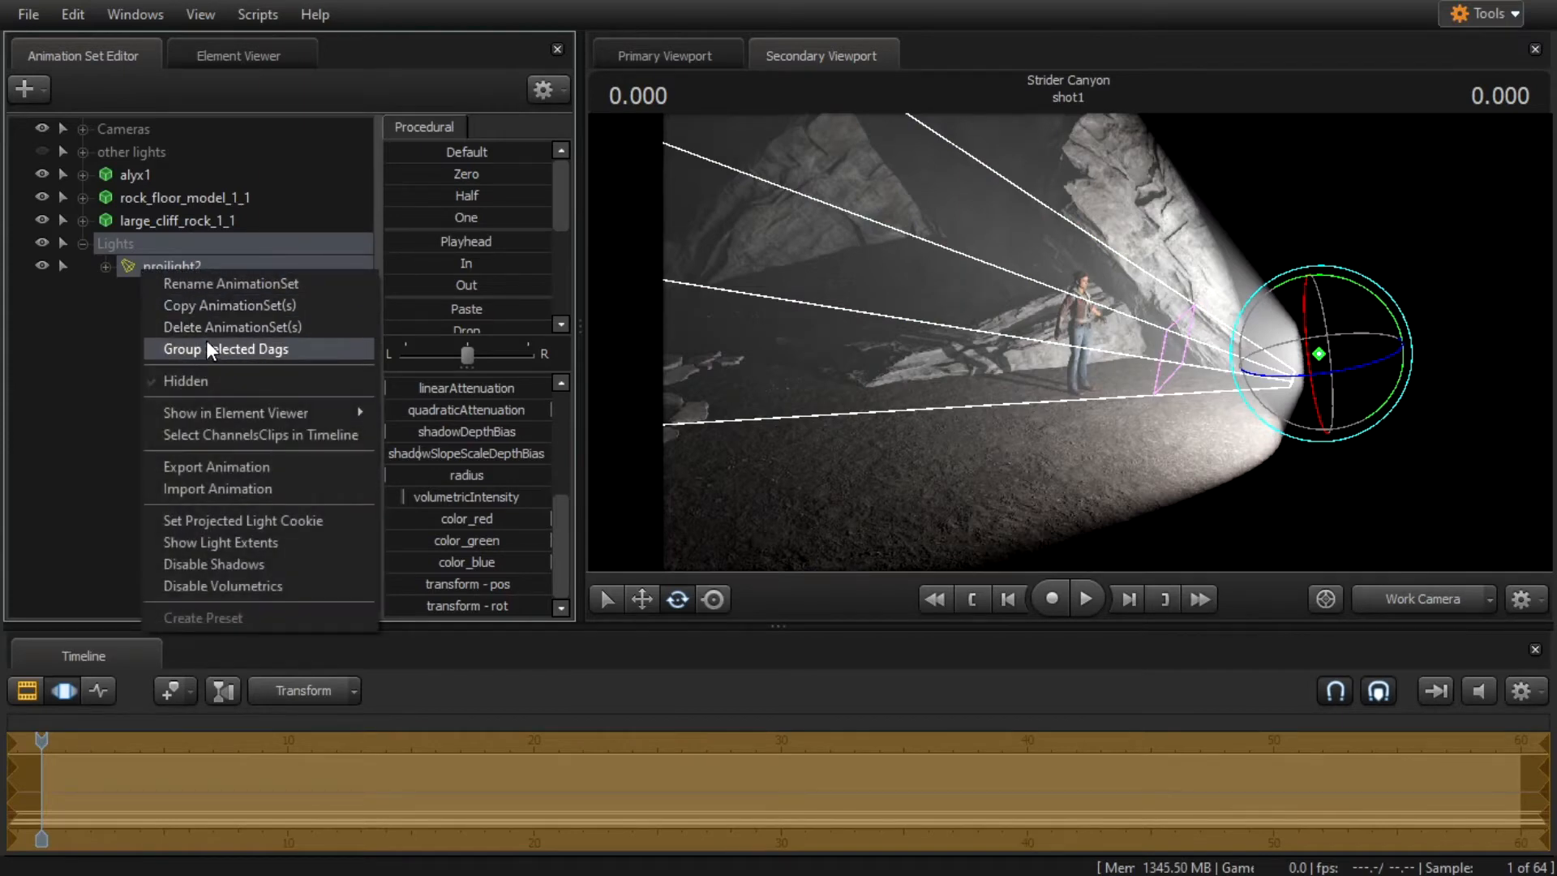
left_click(194, 326)
left_click(24, 89)
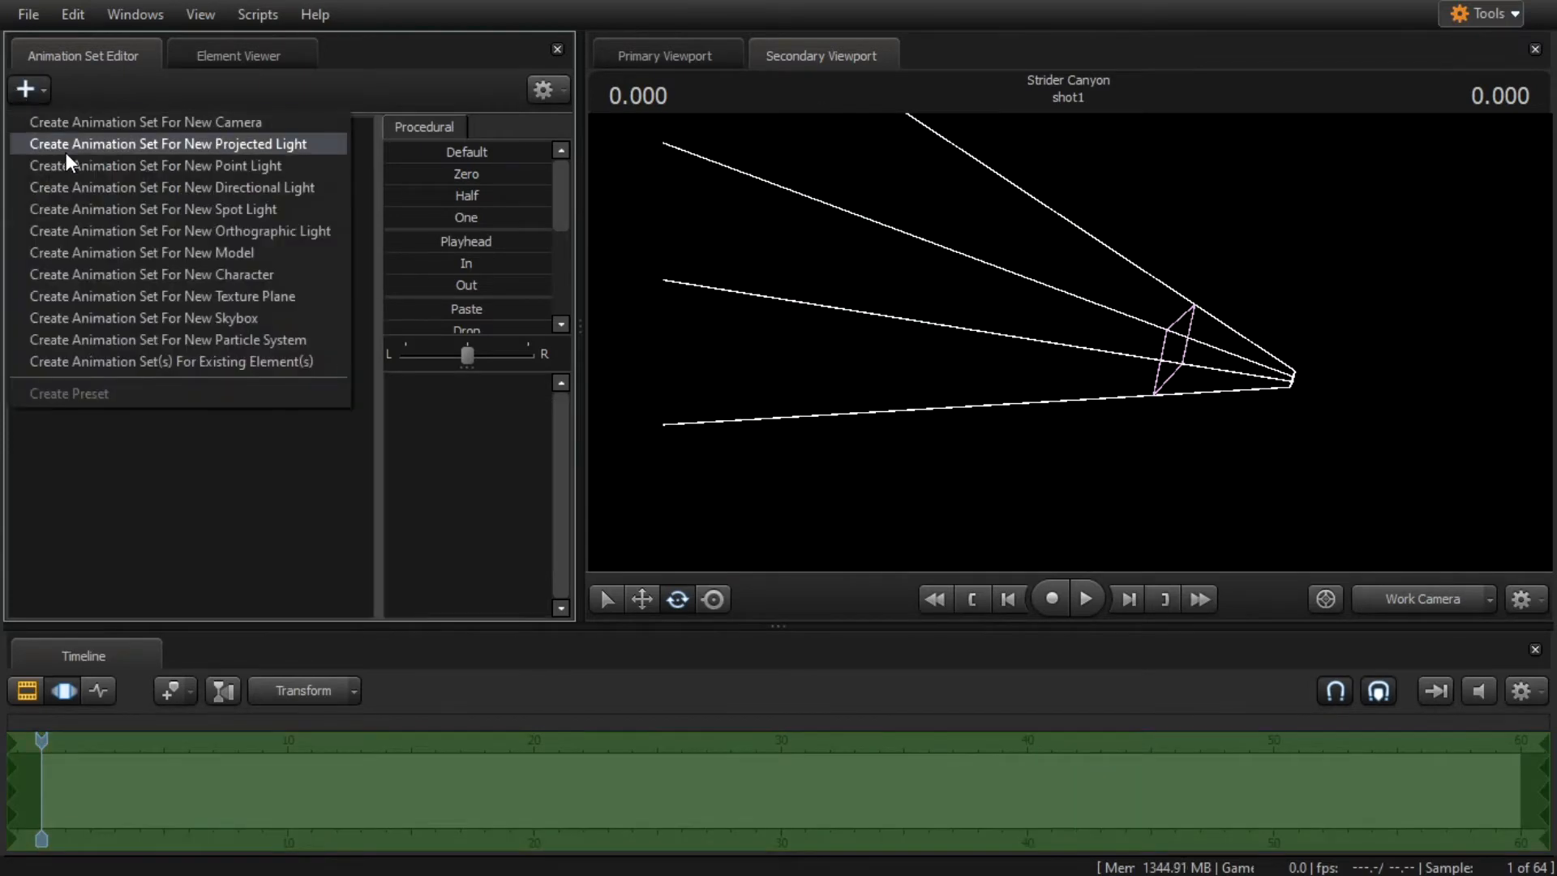
left_click(201, 162)
left_click_drag(939, 265, 944, 276)
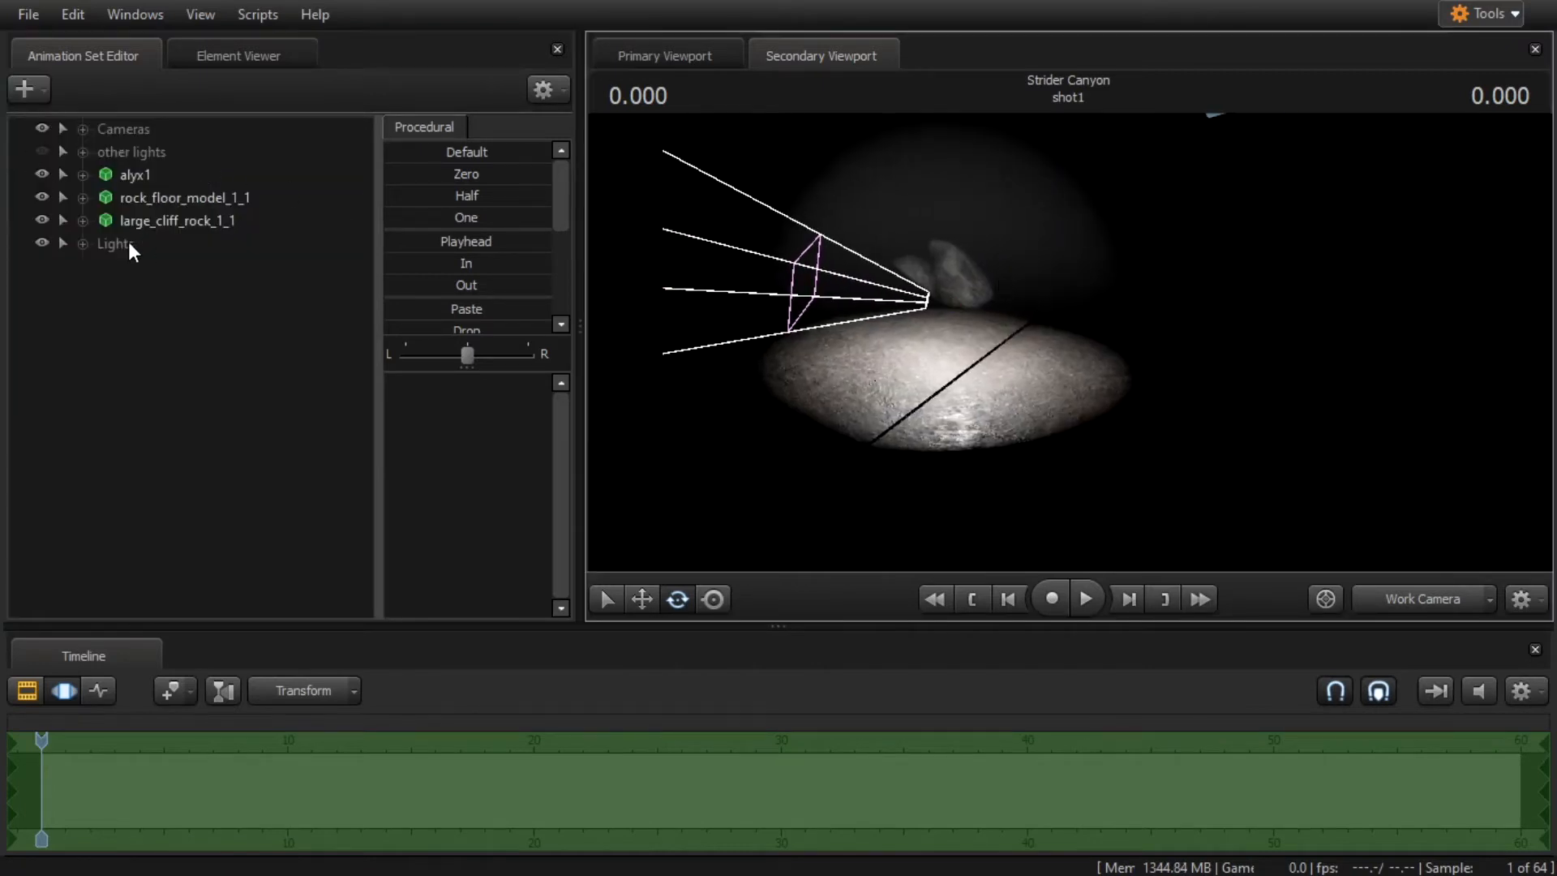
left_click(85, 245)
left_click(135, 268)
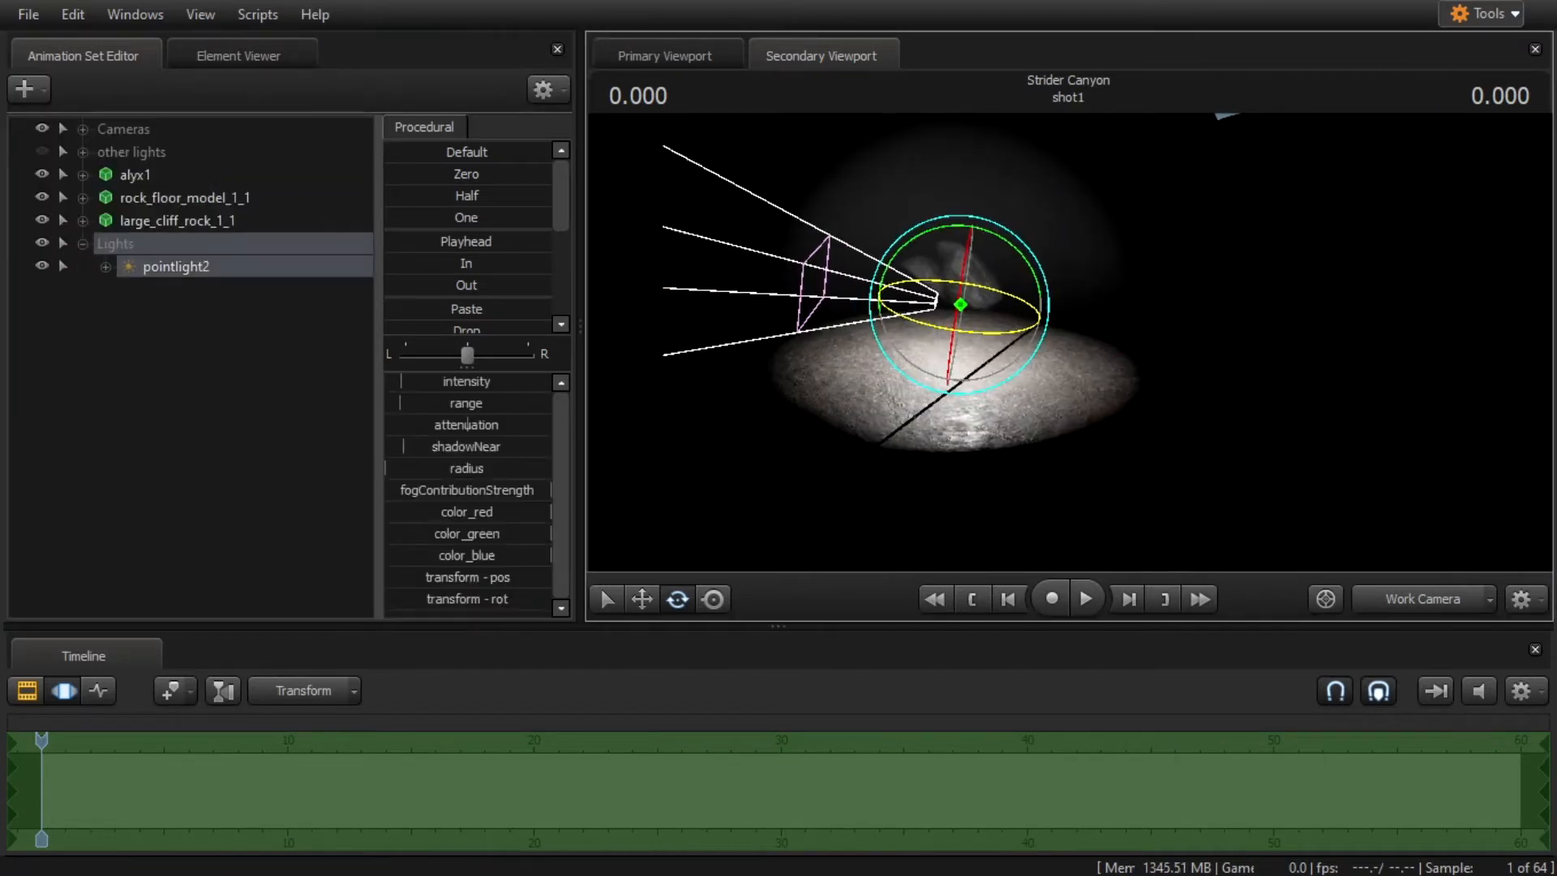
Move pointlight2 from behind the old light outline to between the cliff rock and the character.
left_click_drag(673, 474, 669, 480)
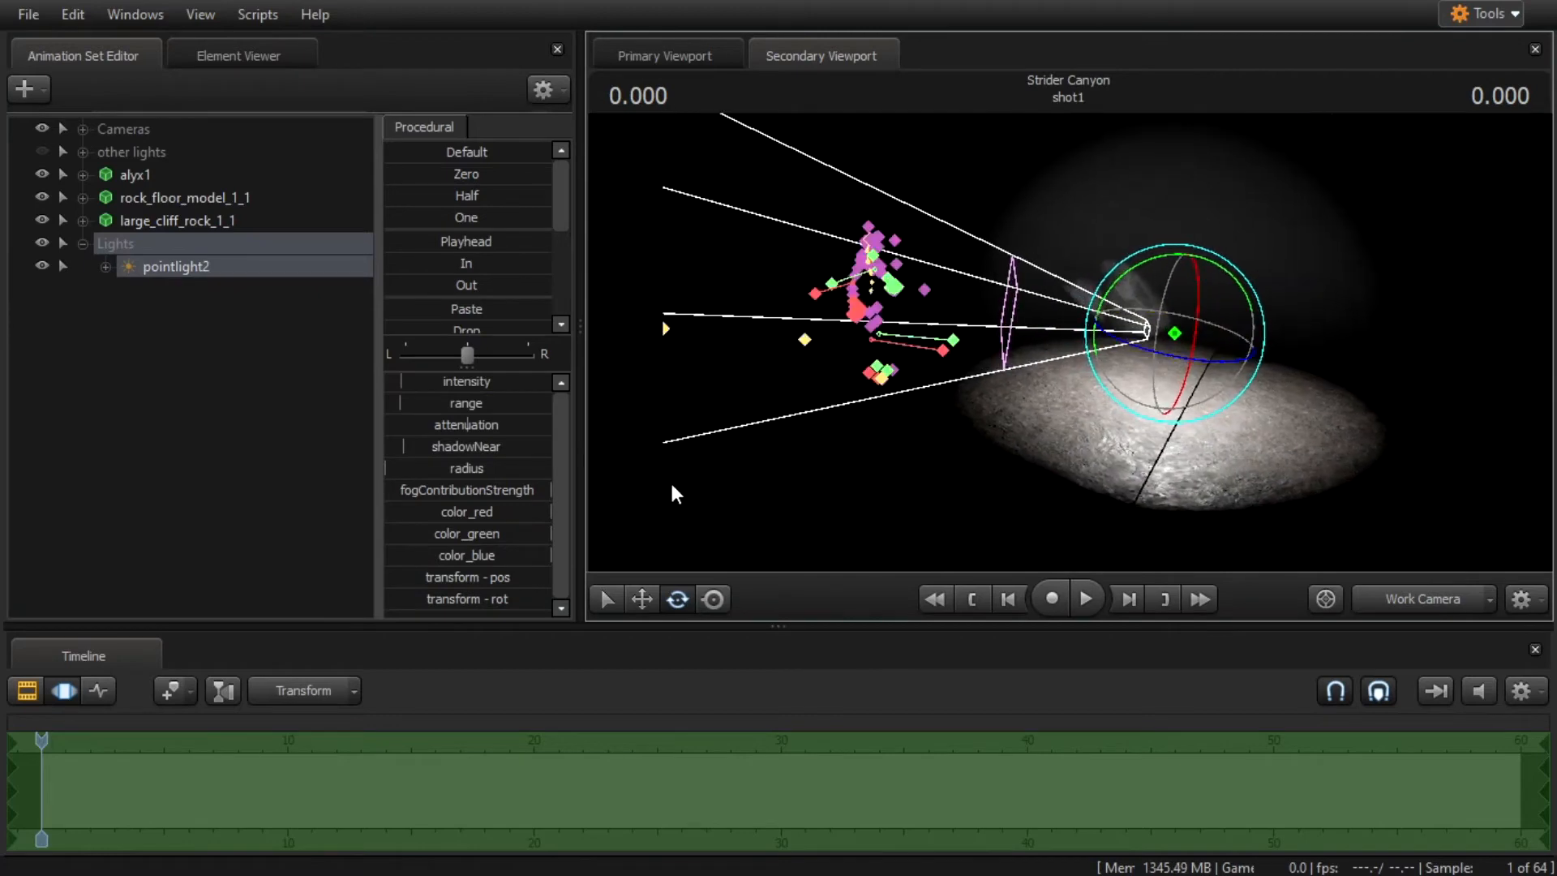
left_click(652, 607)
left_click_drag(1165, 318, 971, 332)
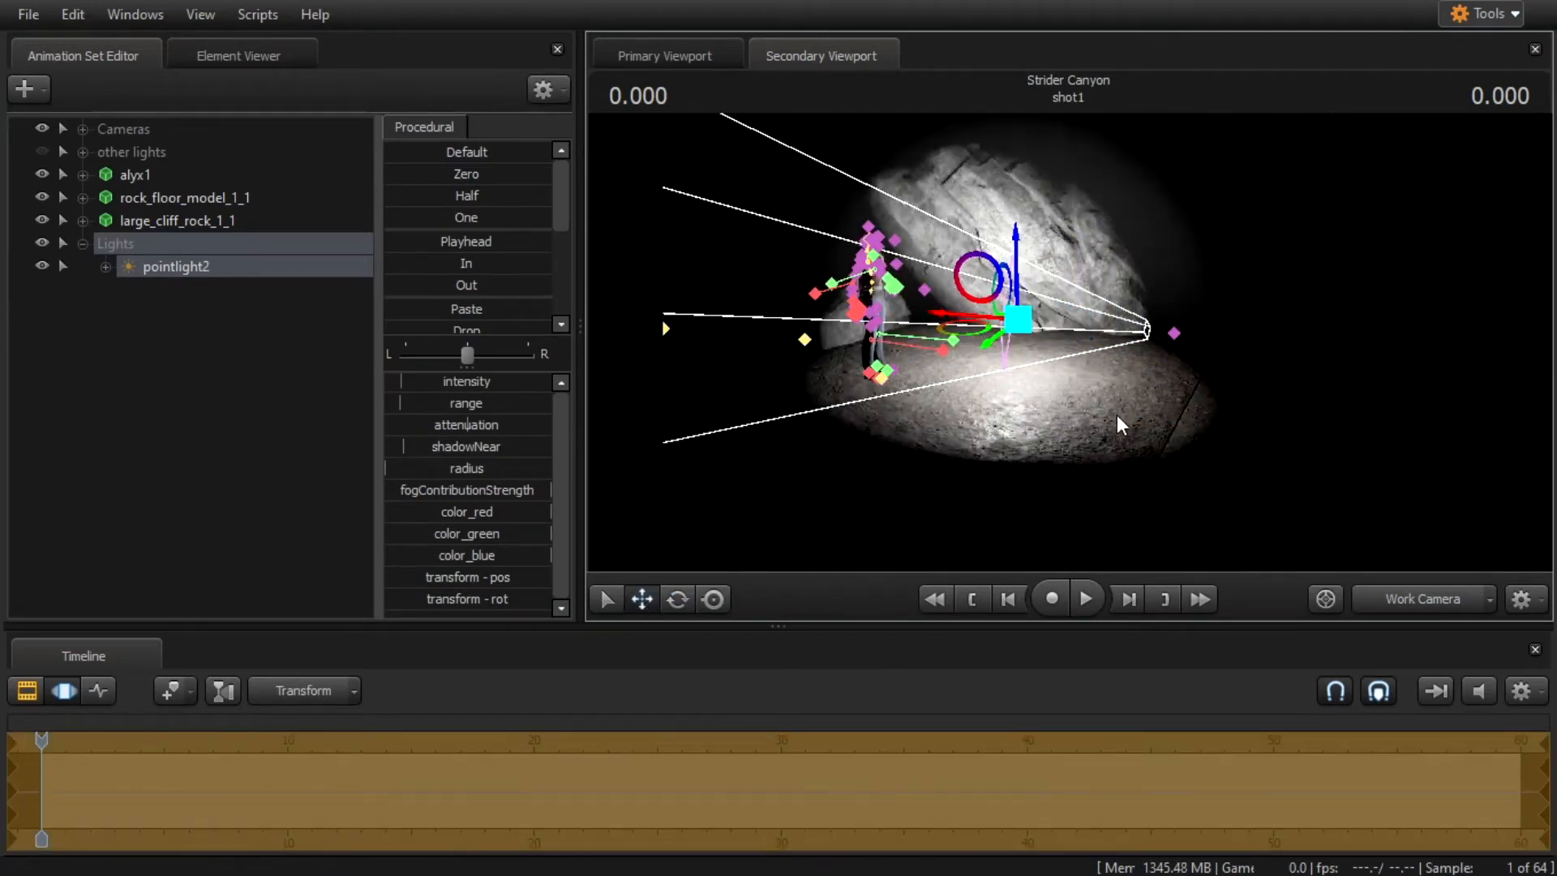
left_click_drag(1117, 415, 1123, 487)
key("w")
key("ctrl")
key("w")
key("s")
mouse_move(1131, 370)
left_mouse_down()
mouse_move(1156, 329)
mouse_move(1188, 349)
mouse_move(1131, 370)
left_mouse_up()
key("w")
key("ctrl")
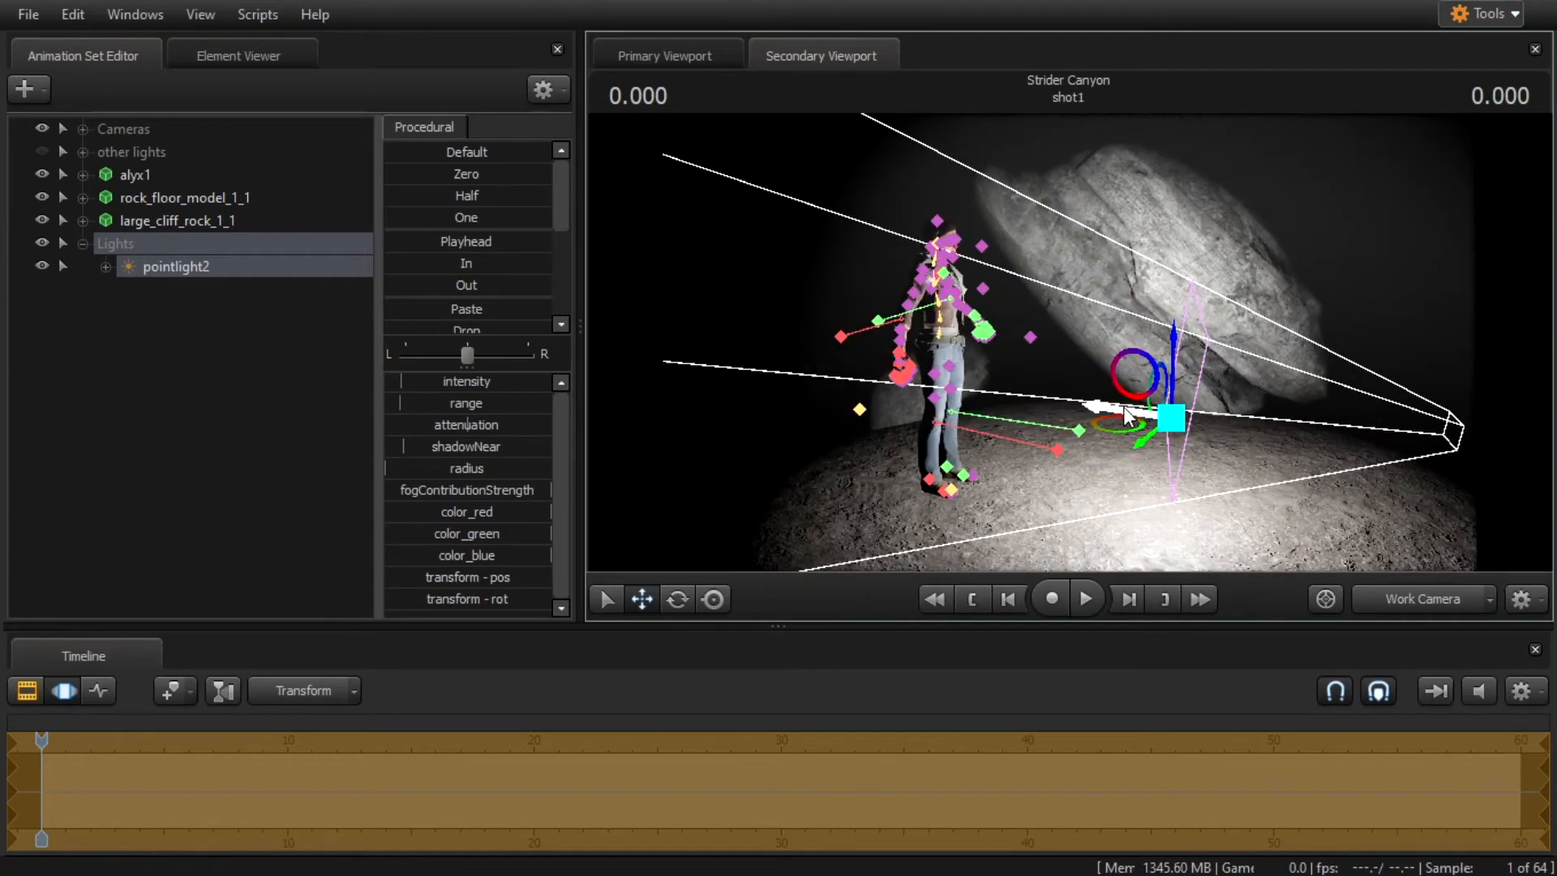
left_click(1122, 406)
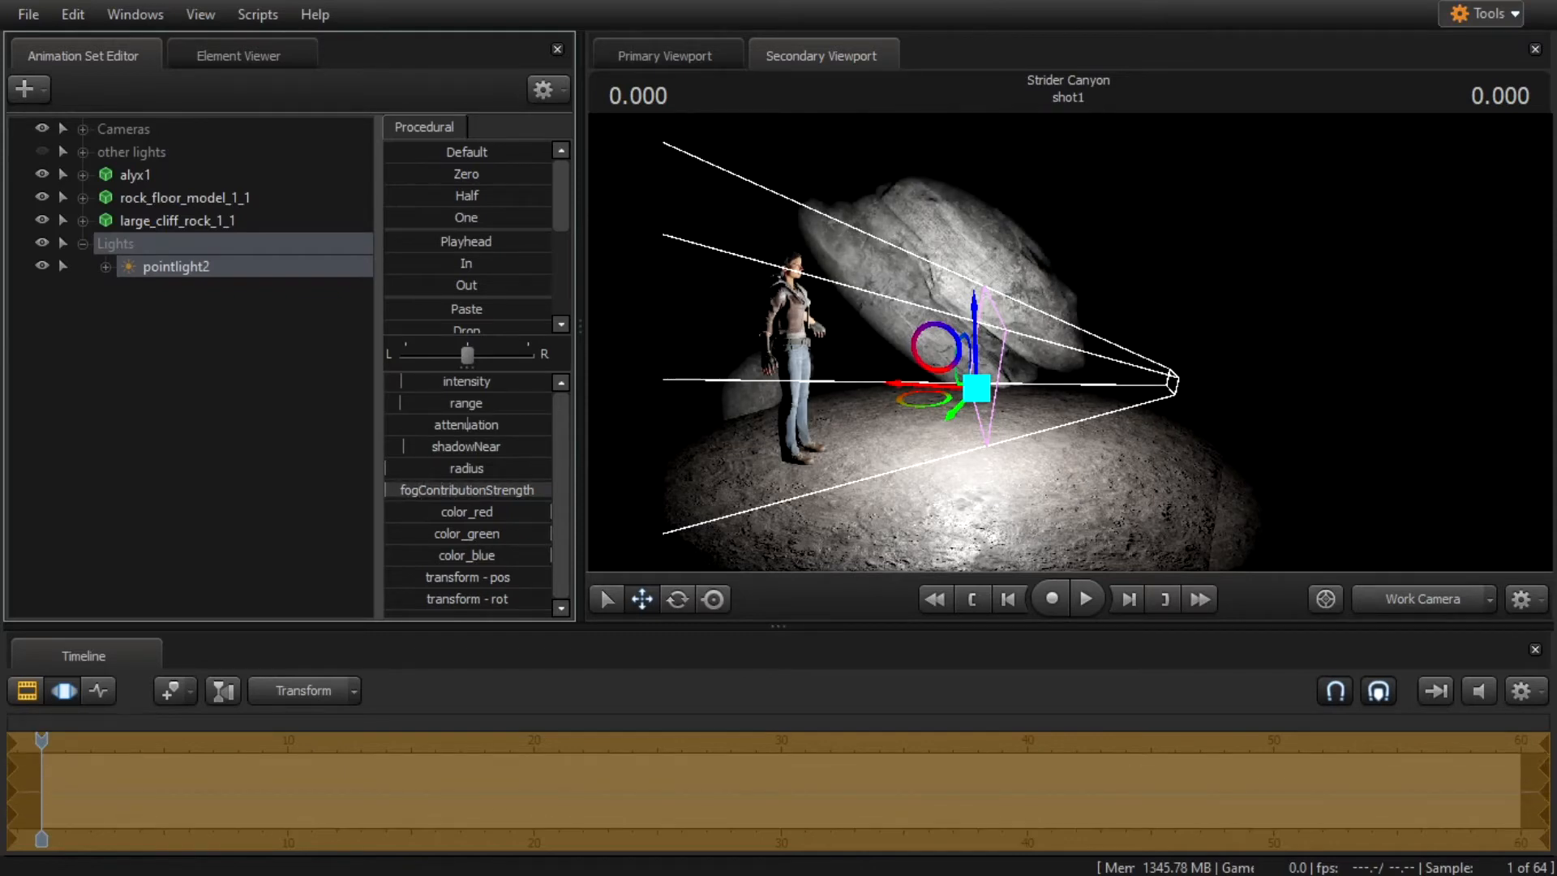
Set fogContributionStrength of pointlight2 back to full and move the light closer to the character.
left_click_drag(393, 490, 559, 482)
left_click_drag(951, 471, 839, 509)
key("w")
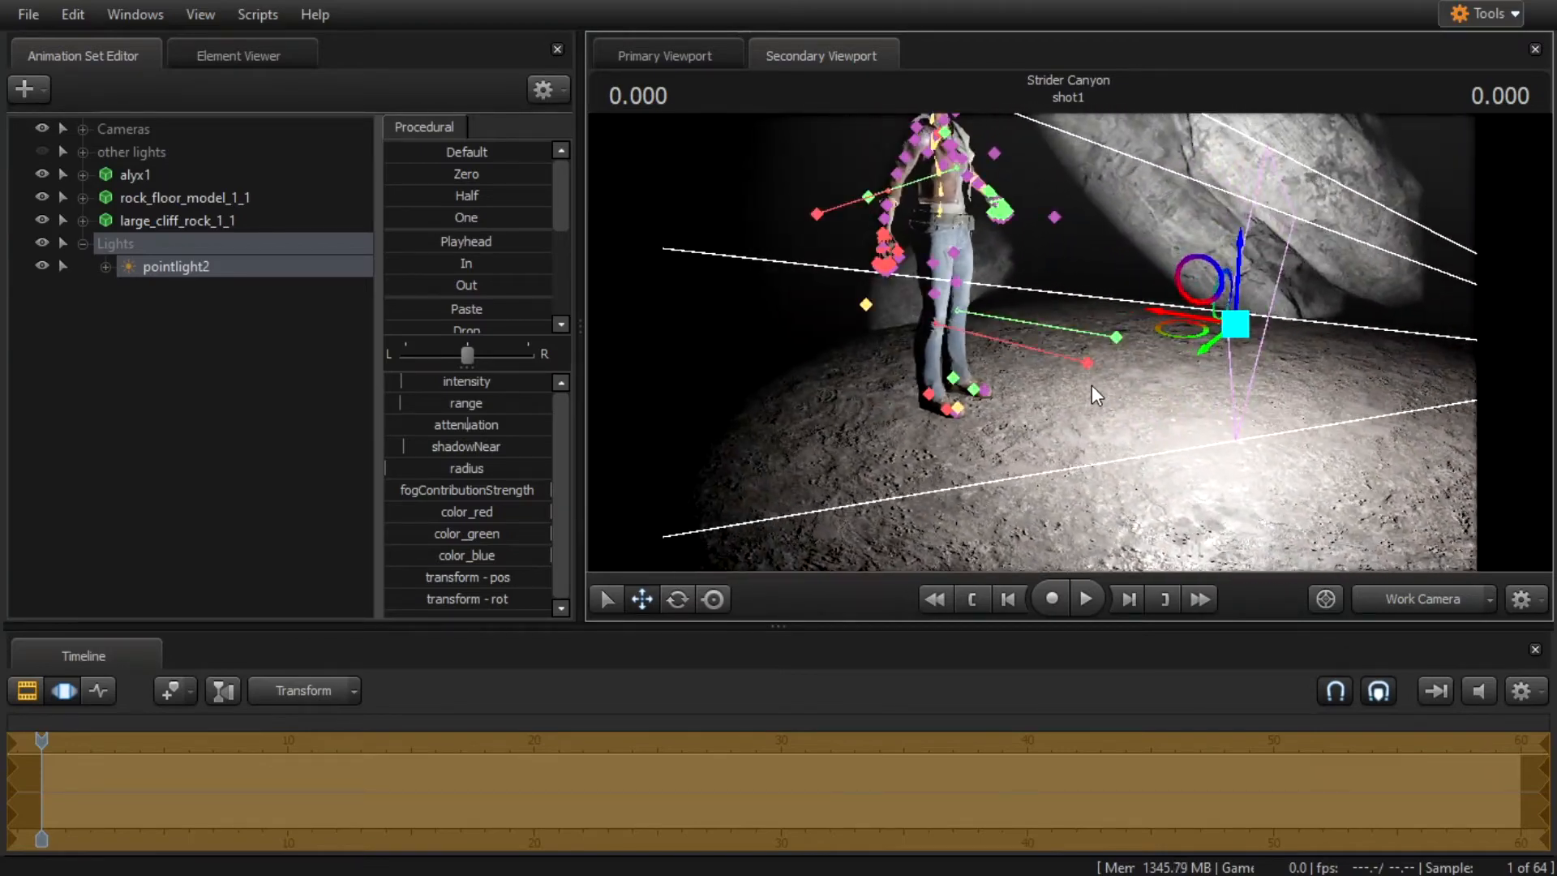
left_click_drag(1148, 312, 1054, 309)
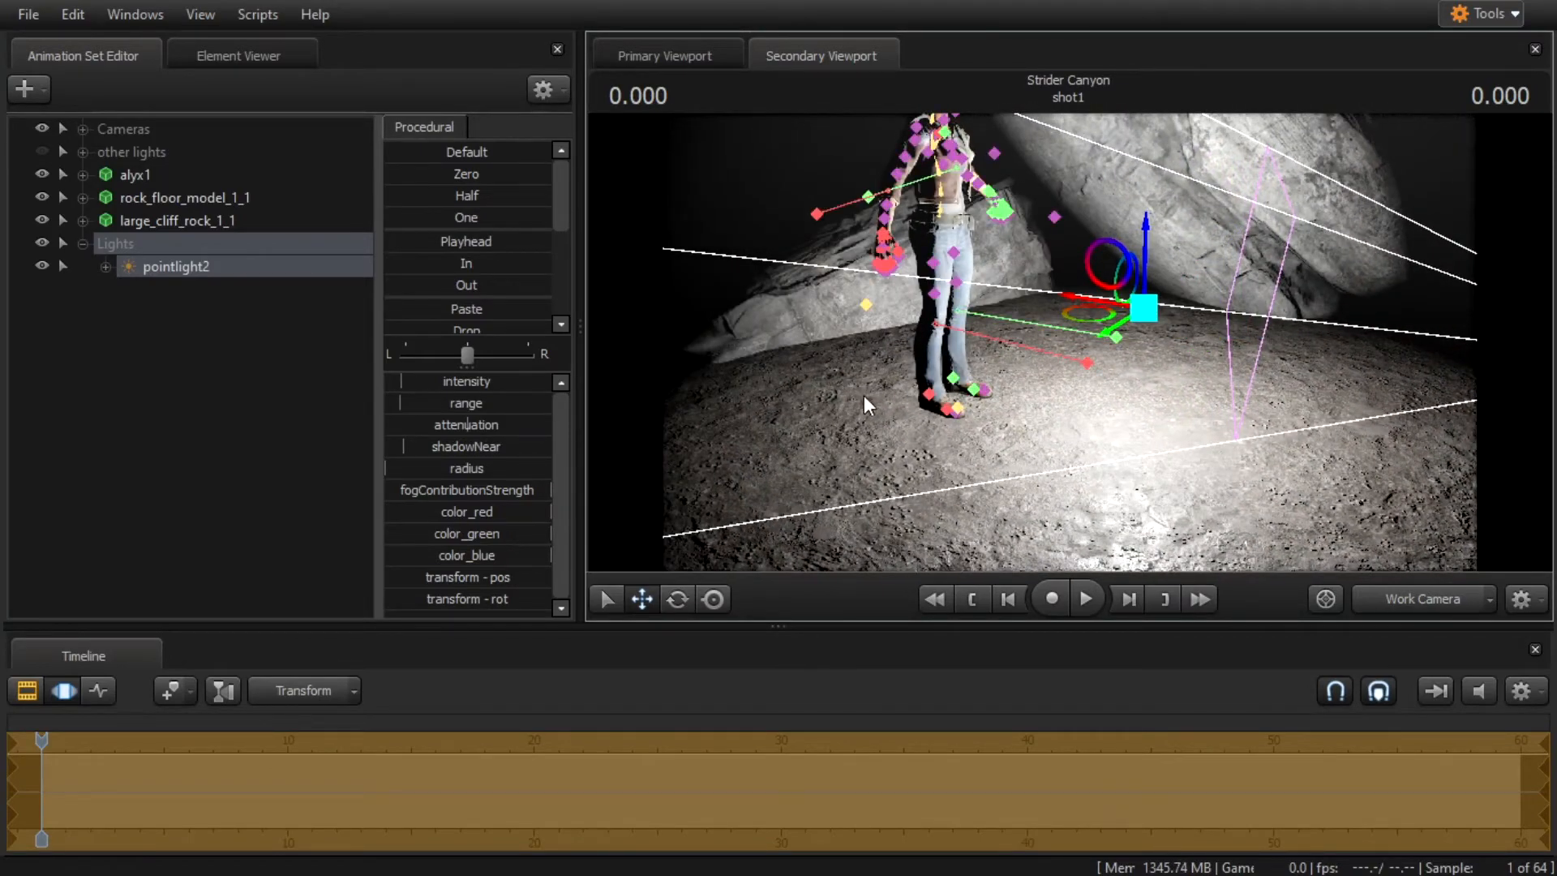
Enable shadows on pointlight2 and raise the light higher above the ground beside the character.
right_click(163, 266)
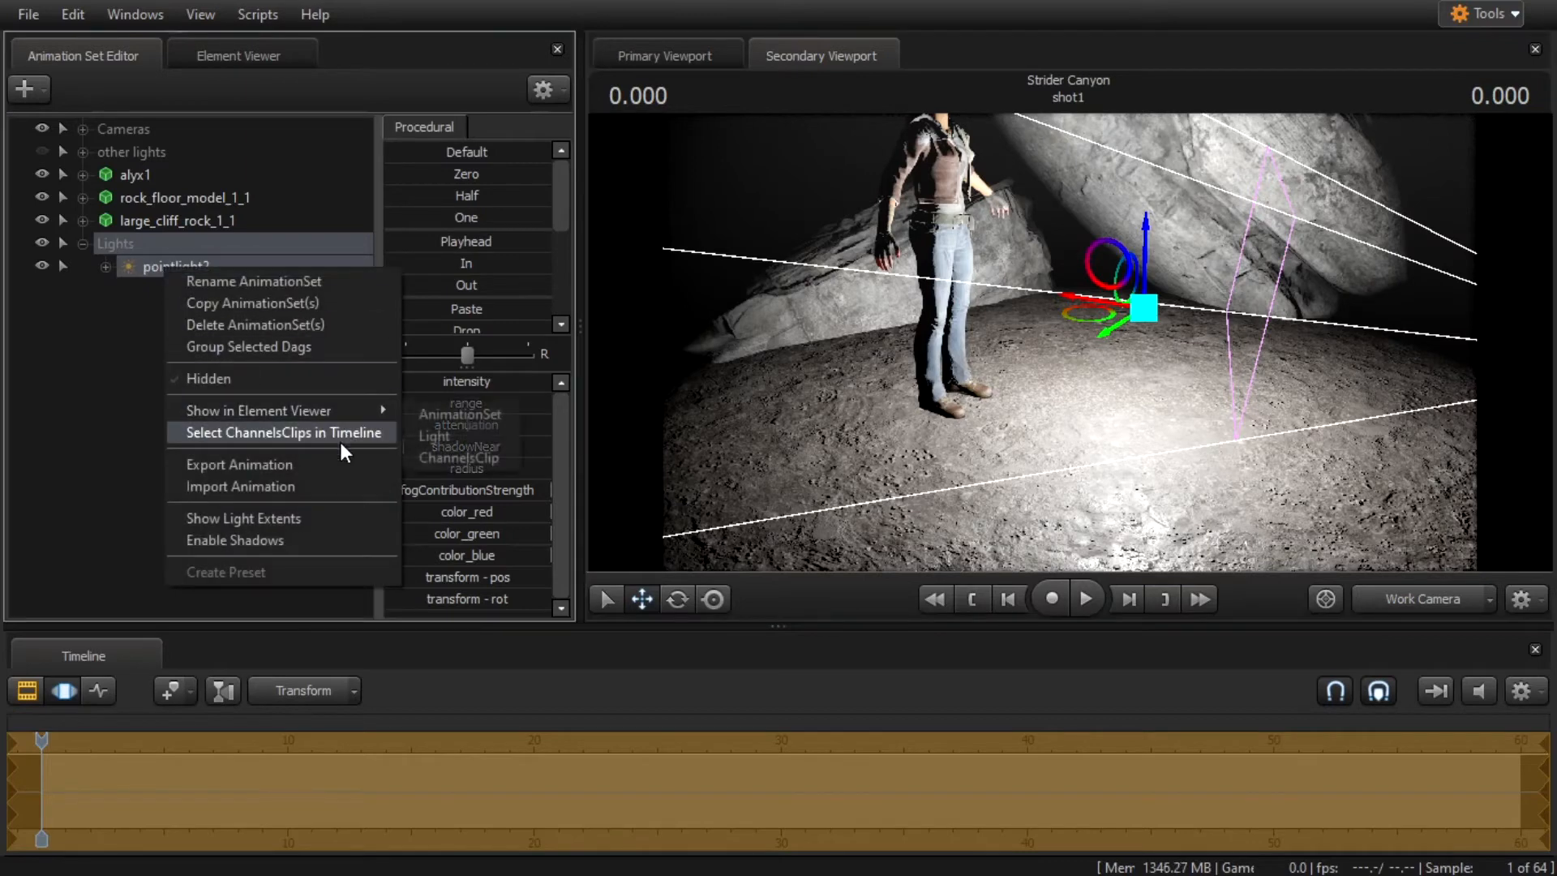
left_click(132, 286)
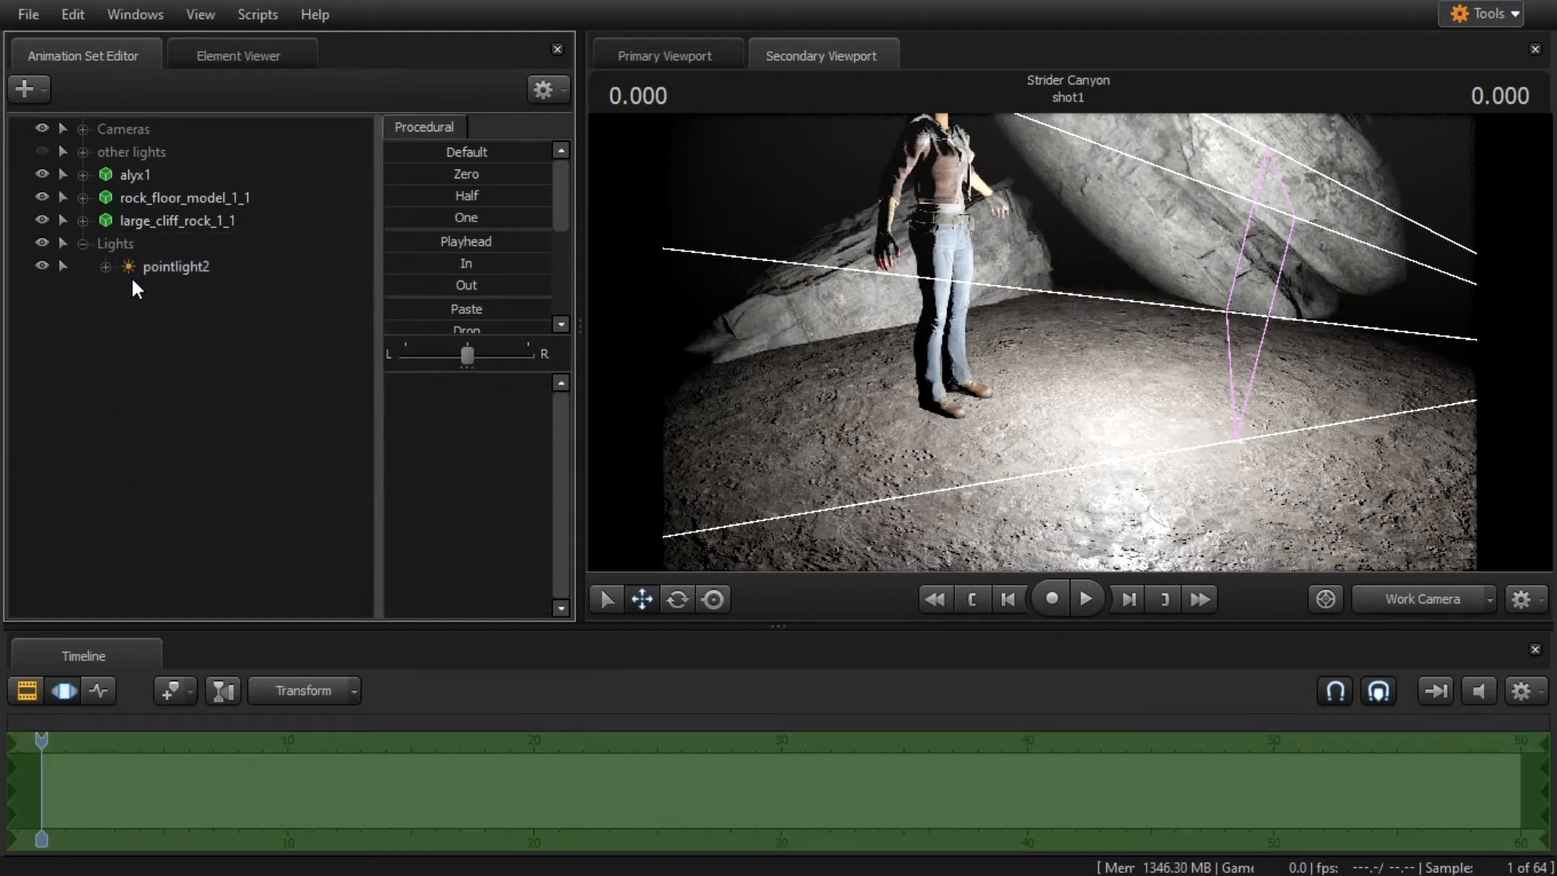
left_click(148, 258)
right_click(147, 257)
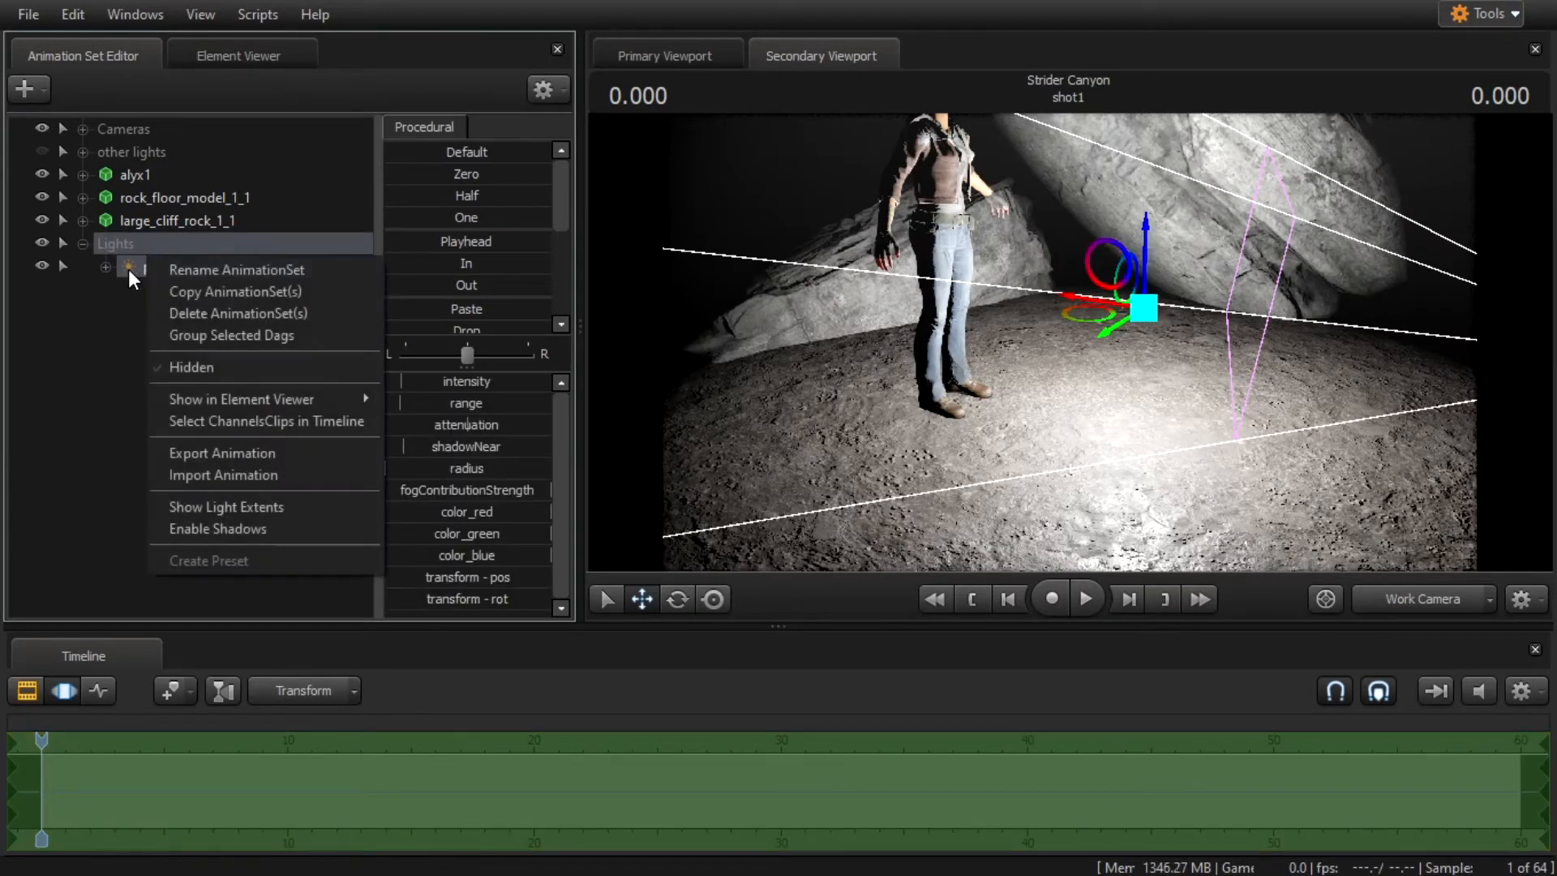
left_click(222, 530)
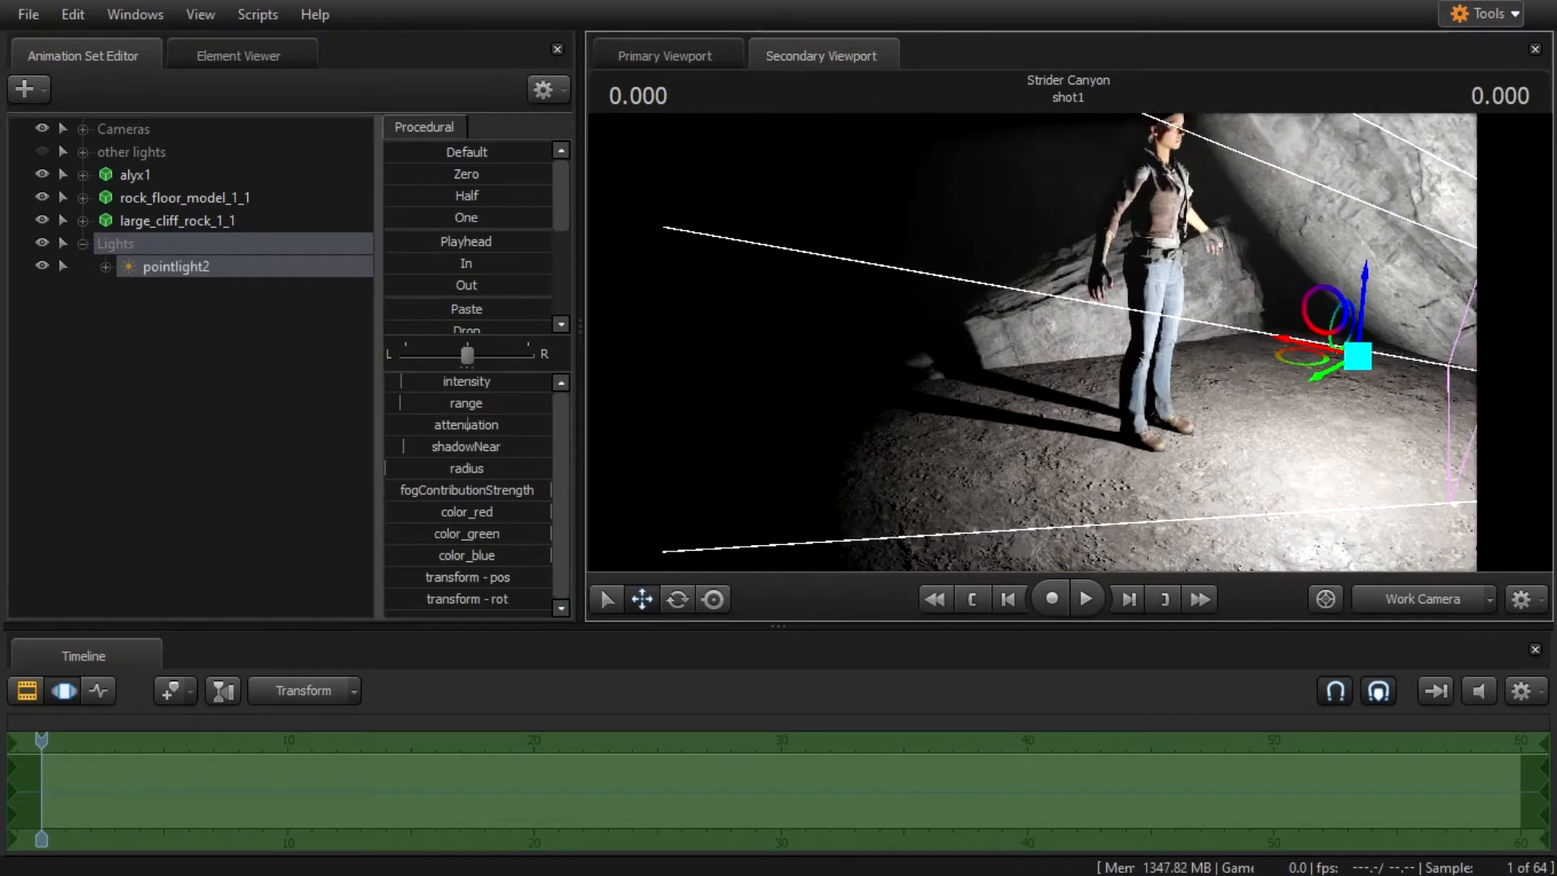
mouse_move(1316, 333)
left_mouse_down()
mouse_move(1253, 328)
mouse_move(1232, 414)
mouse_move(1281, 349)
mouse_move(1316, 333)
left_mouse_up()
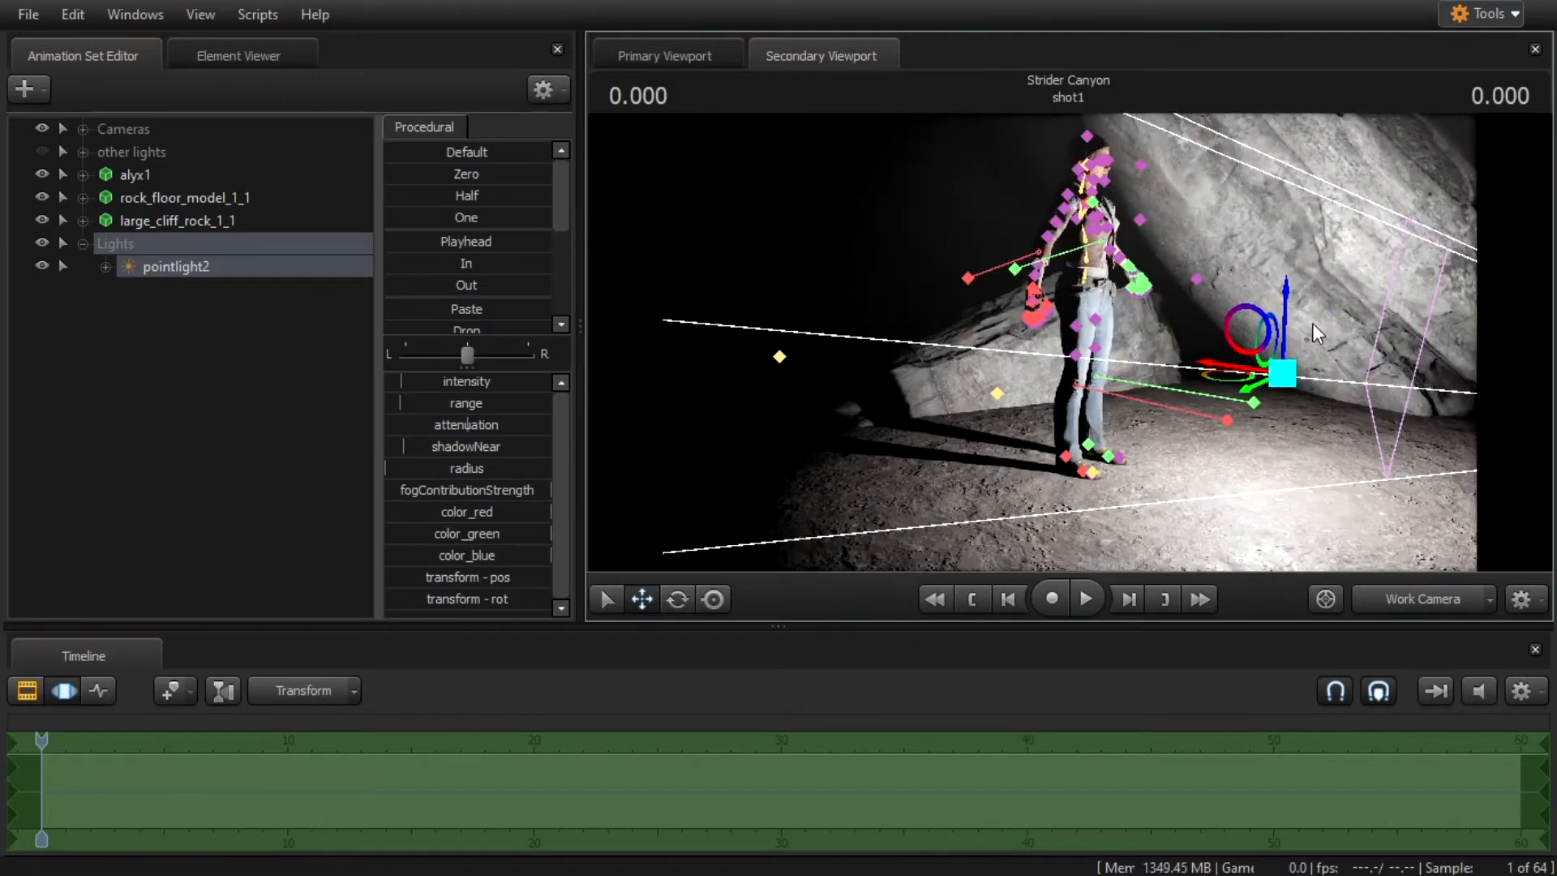
left_click_drag(1291, 390, 1313, 299)
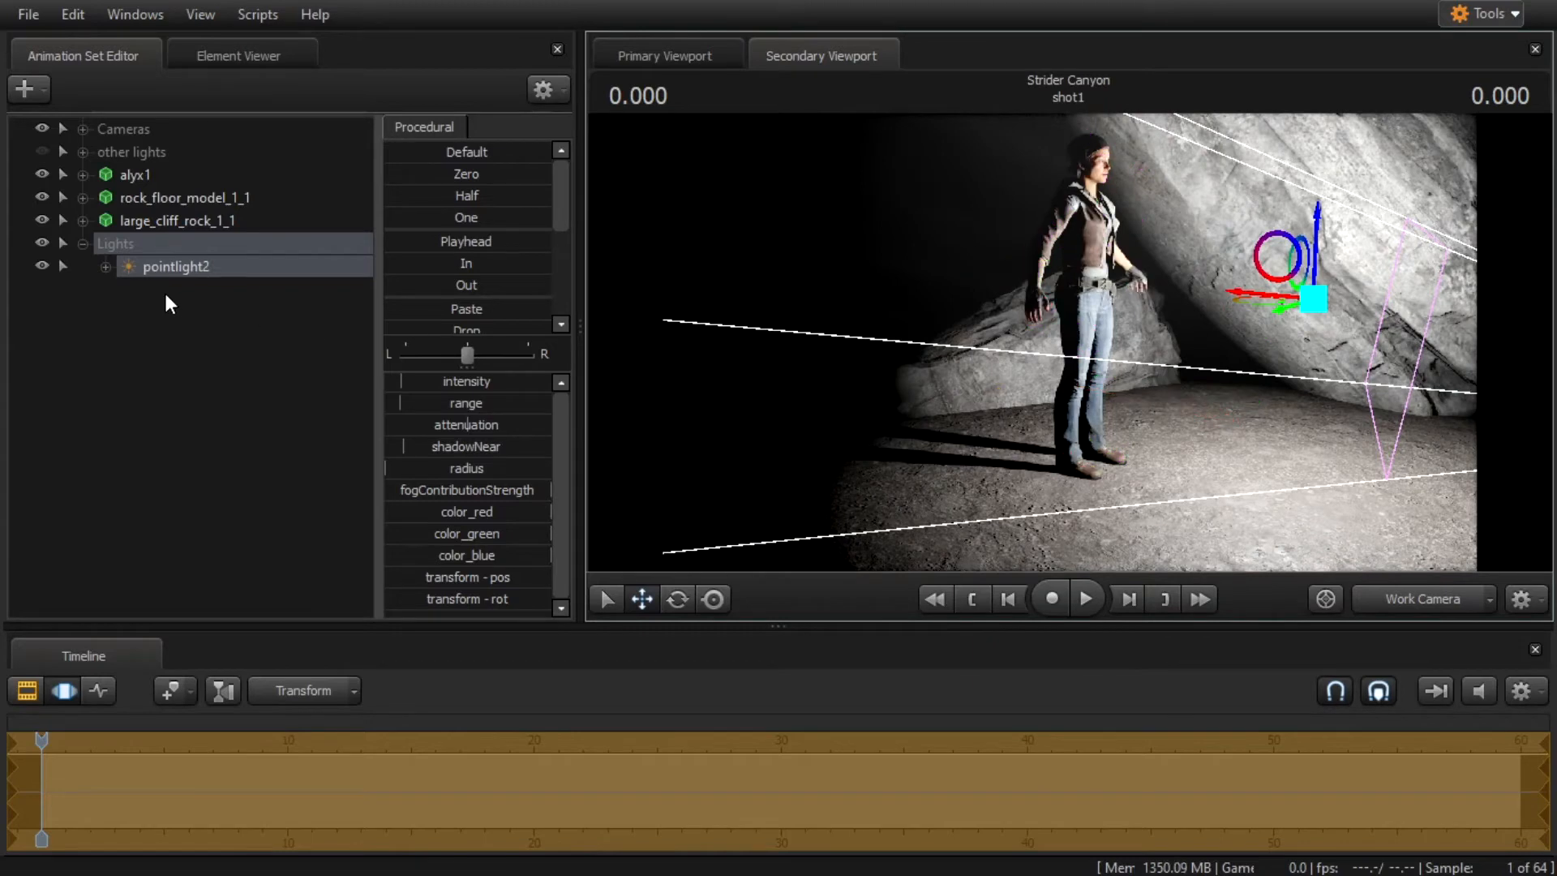
Delete pointlight2 and create a new directional light in its place.
right_click(187, 274)
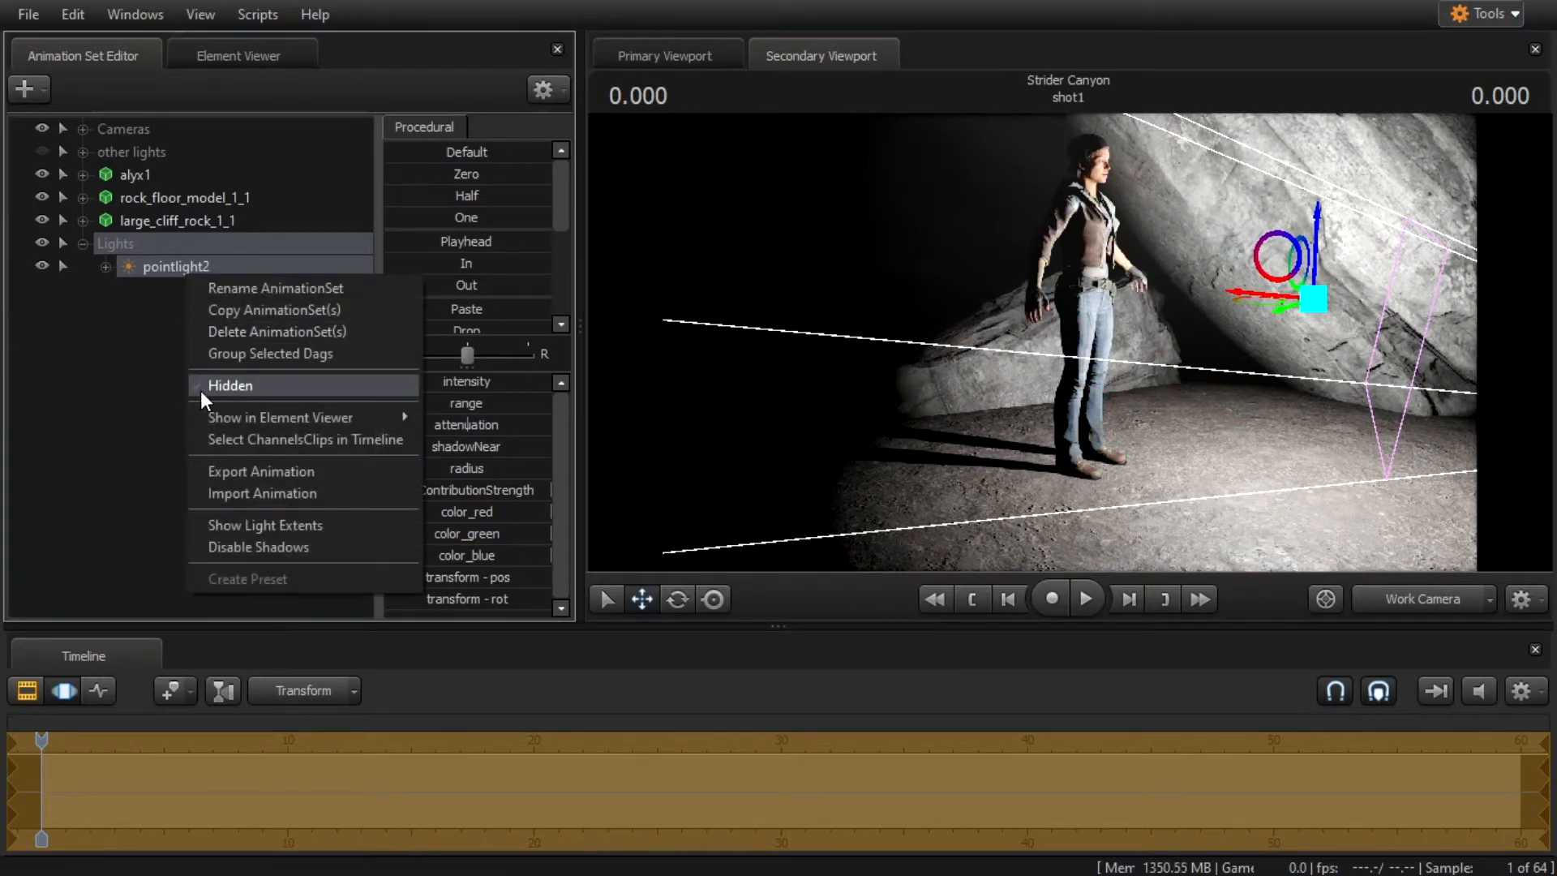
left_click(280, 337)
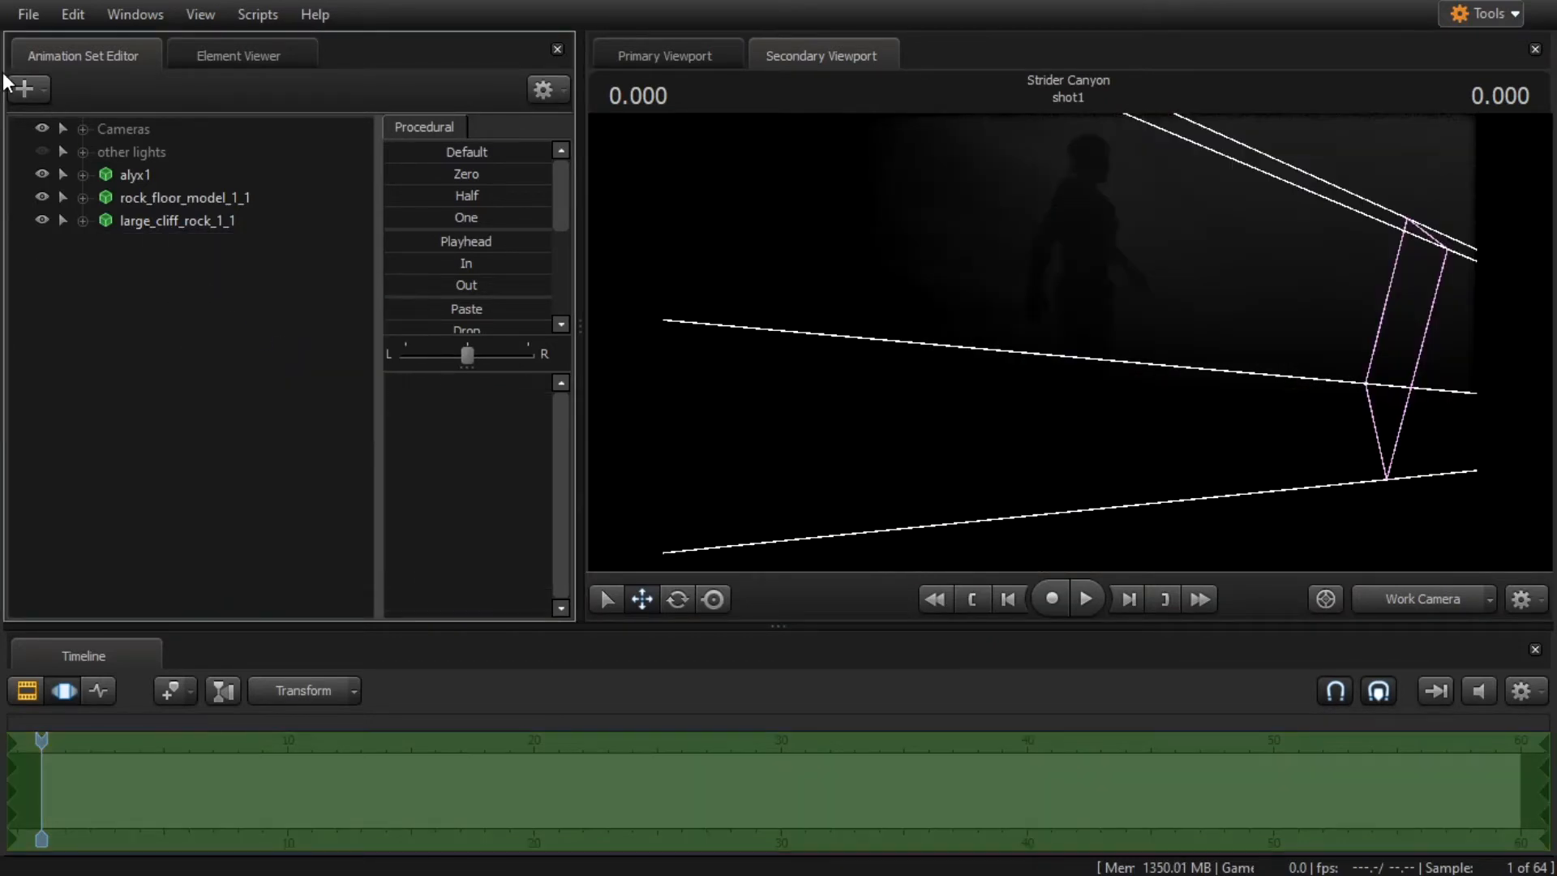
left_click(25, 88)
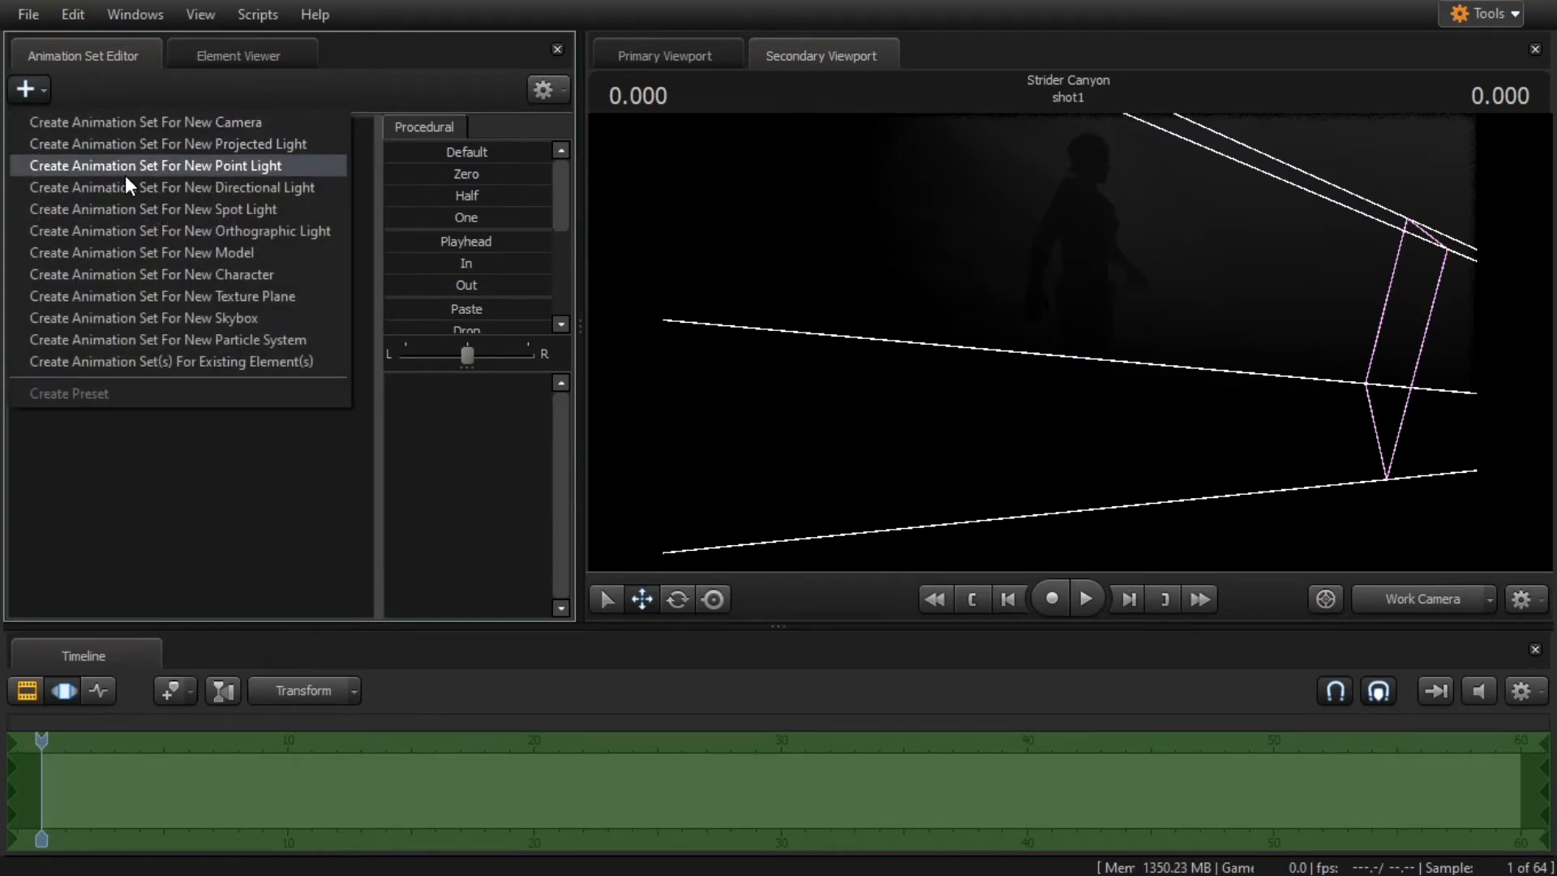
left_click(147, 186)
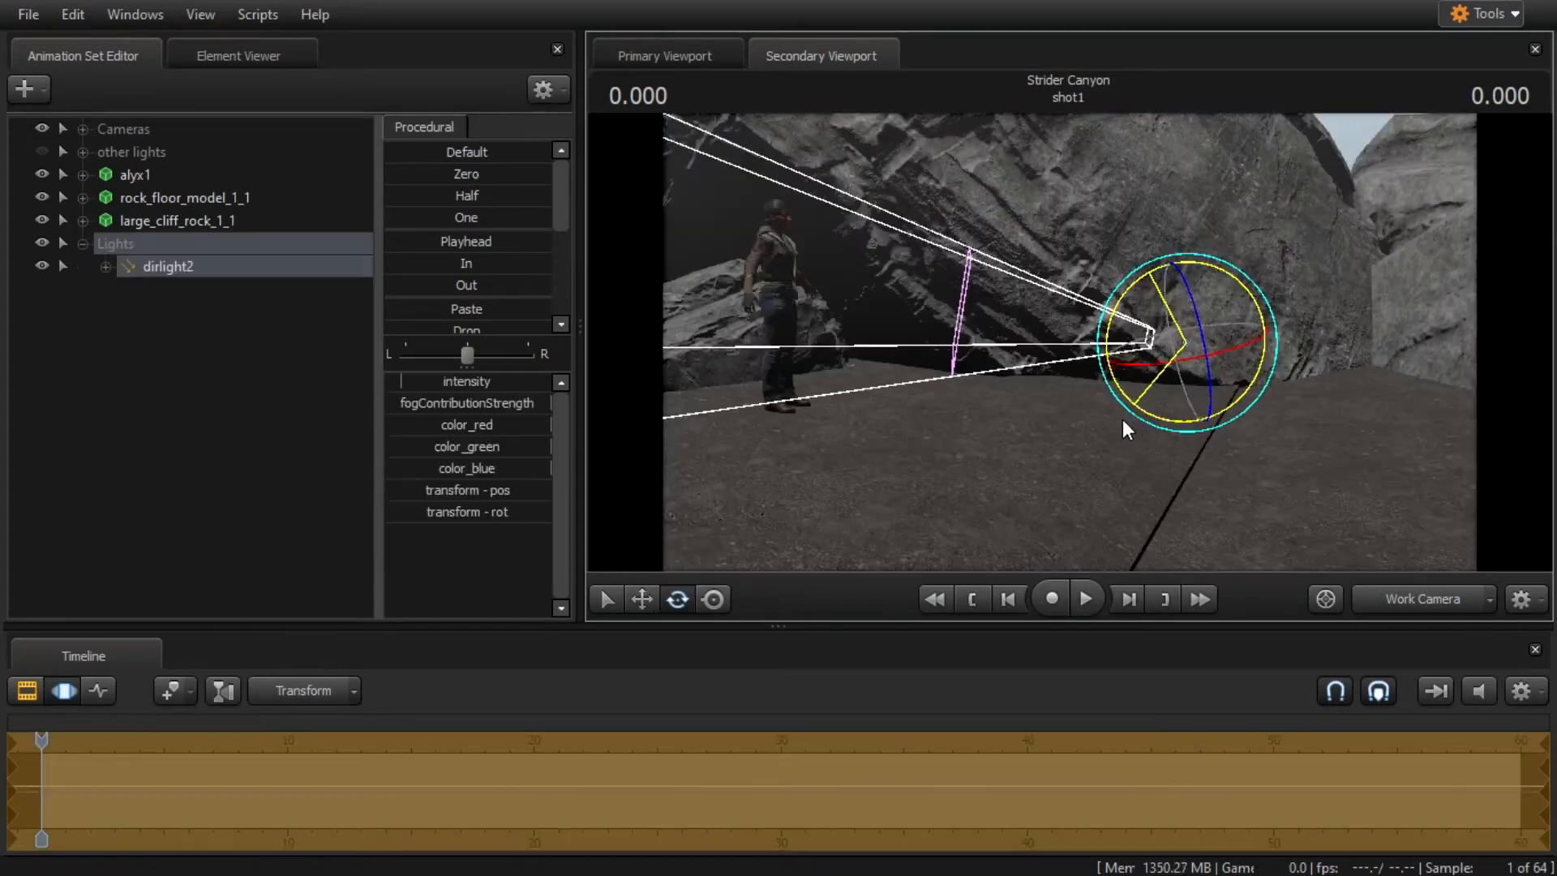
Move dirlight2 slightly upward in front of the canyon wall to test how its position affects the lighting.
left_click_drag(1166, 427, 1034, 498)
left_click(639, 599)
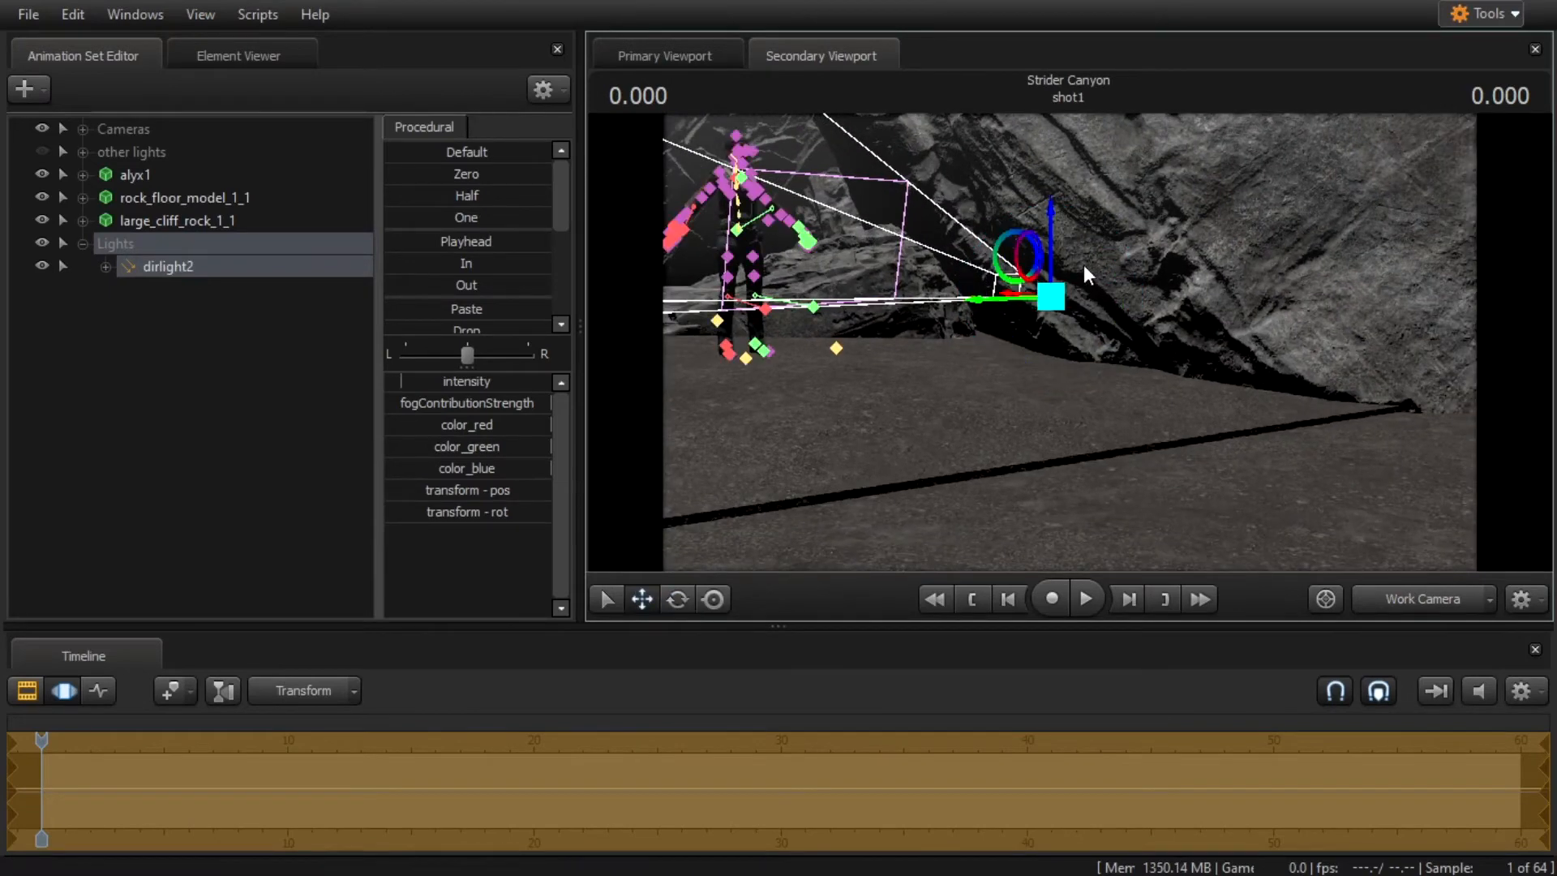
left_click_drag(1063, 300, 1034, 248)
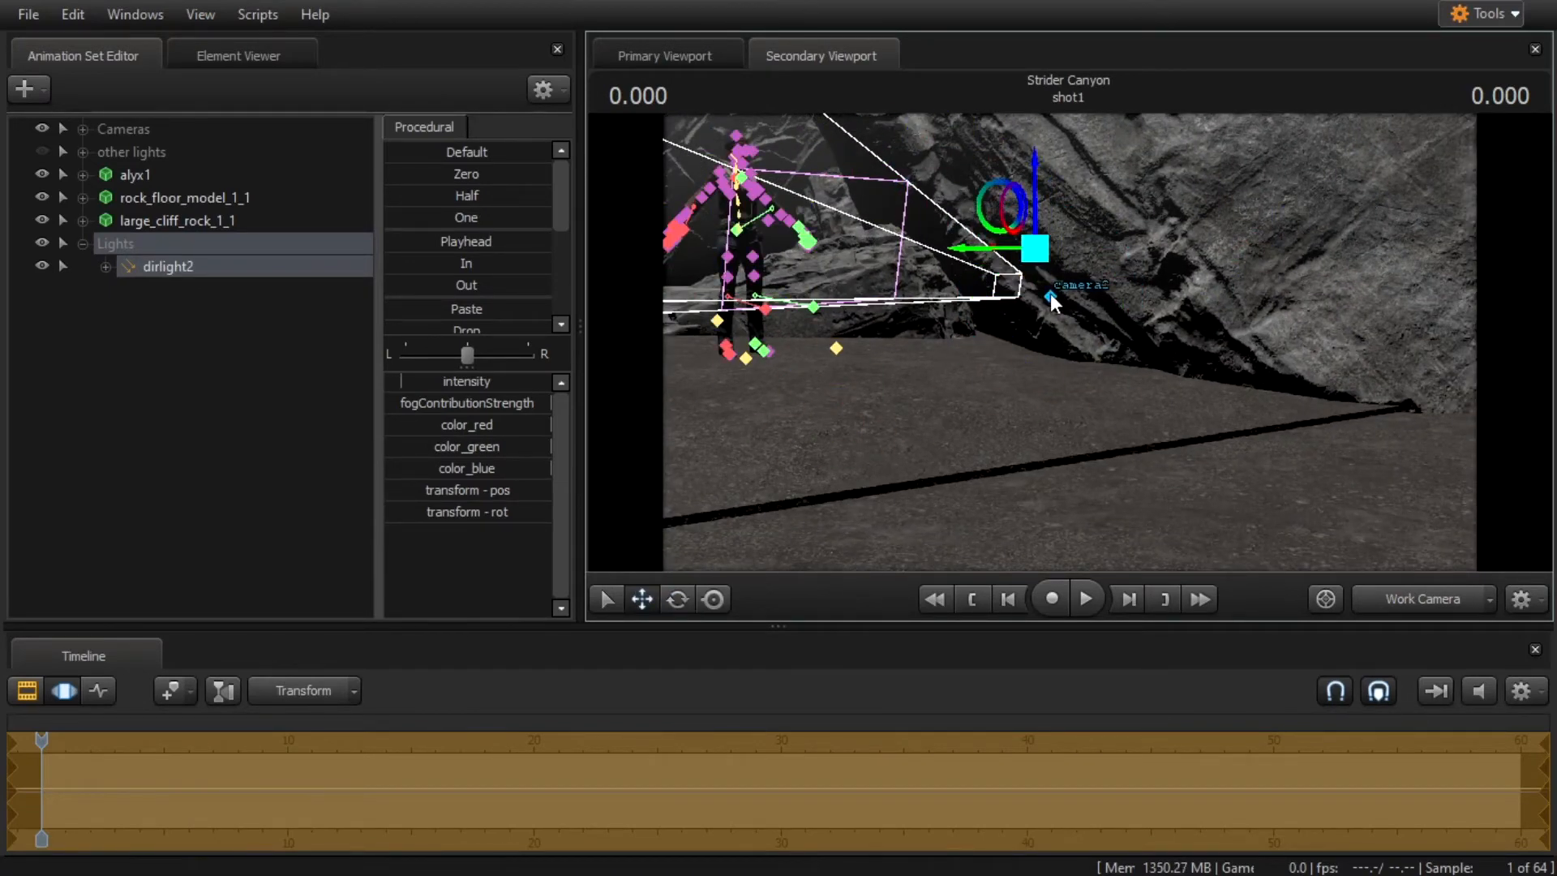
Rotate dirlight2 so that it lights the ground and the character from the front.
left_click(680, 591)
left_click_drag(1208, 328, 1067, 182)
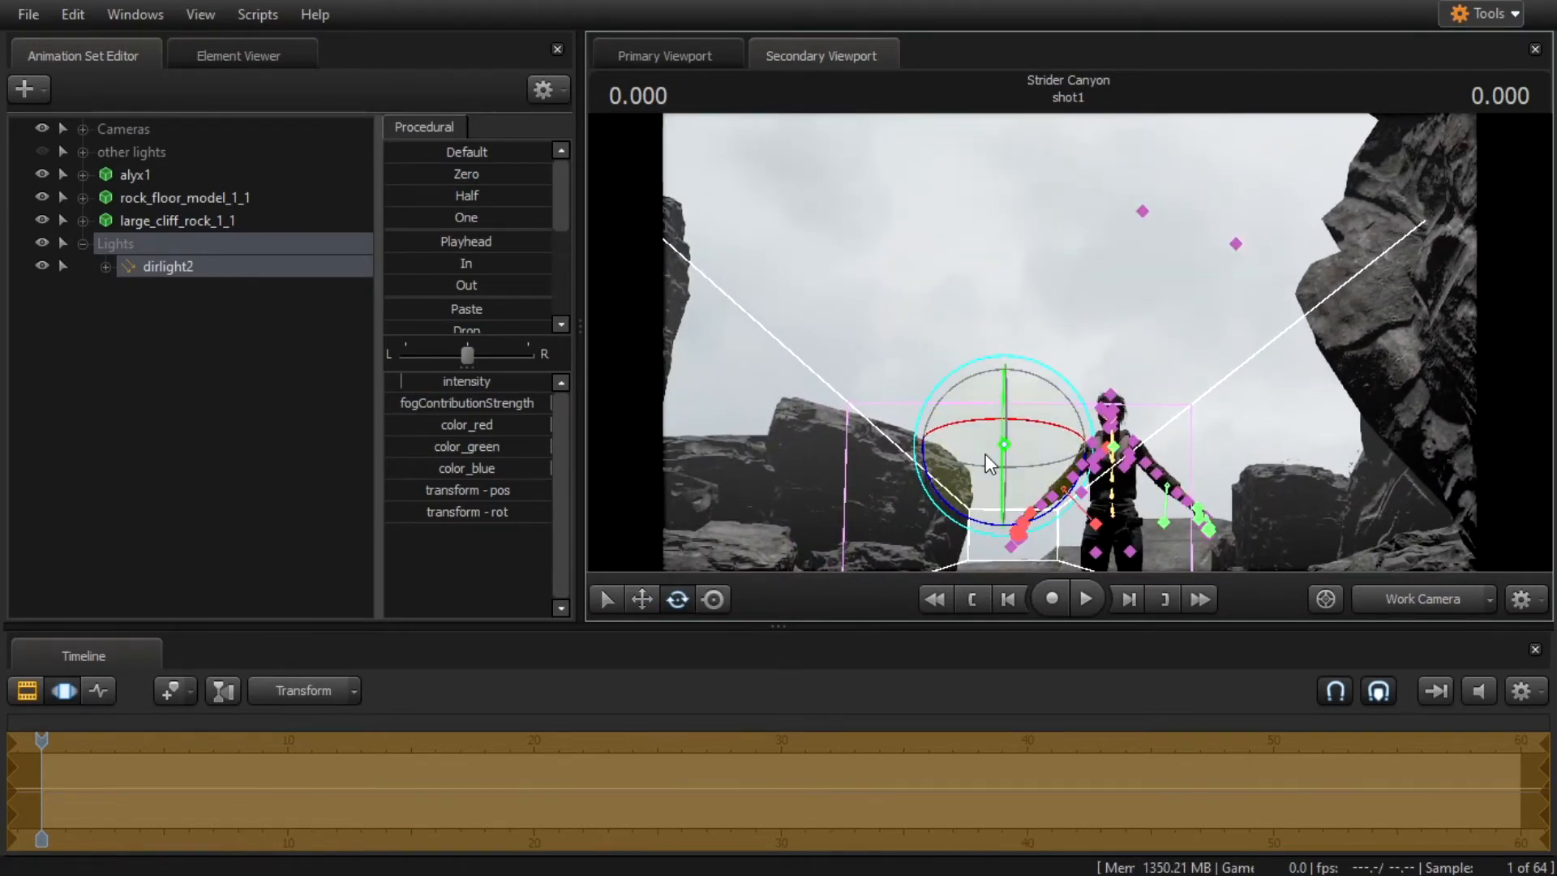
left_click_drag(985, 454, 1103, 544)
mouse_move(1136, 360)
left_mouse_down()
mouse_move(1123, 356)
mouse_move(1136, 284)
mouse_move(1139, 437)
mouse_move(1136, 360)
left_mouse_up()
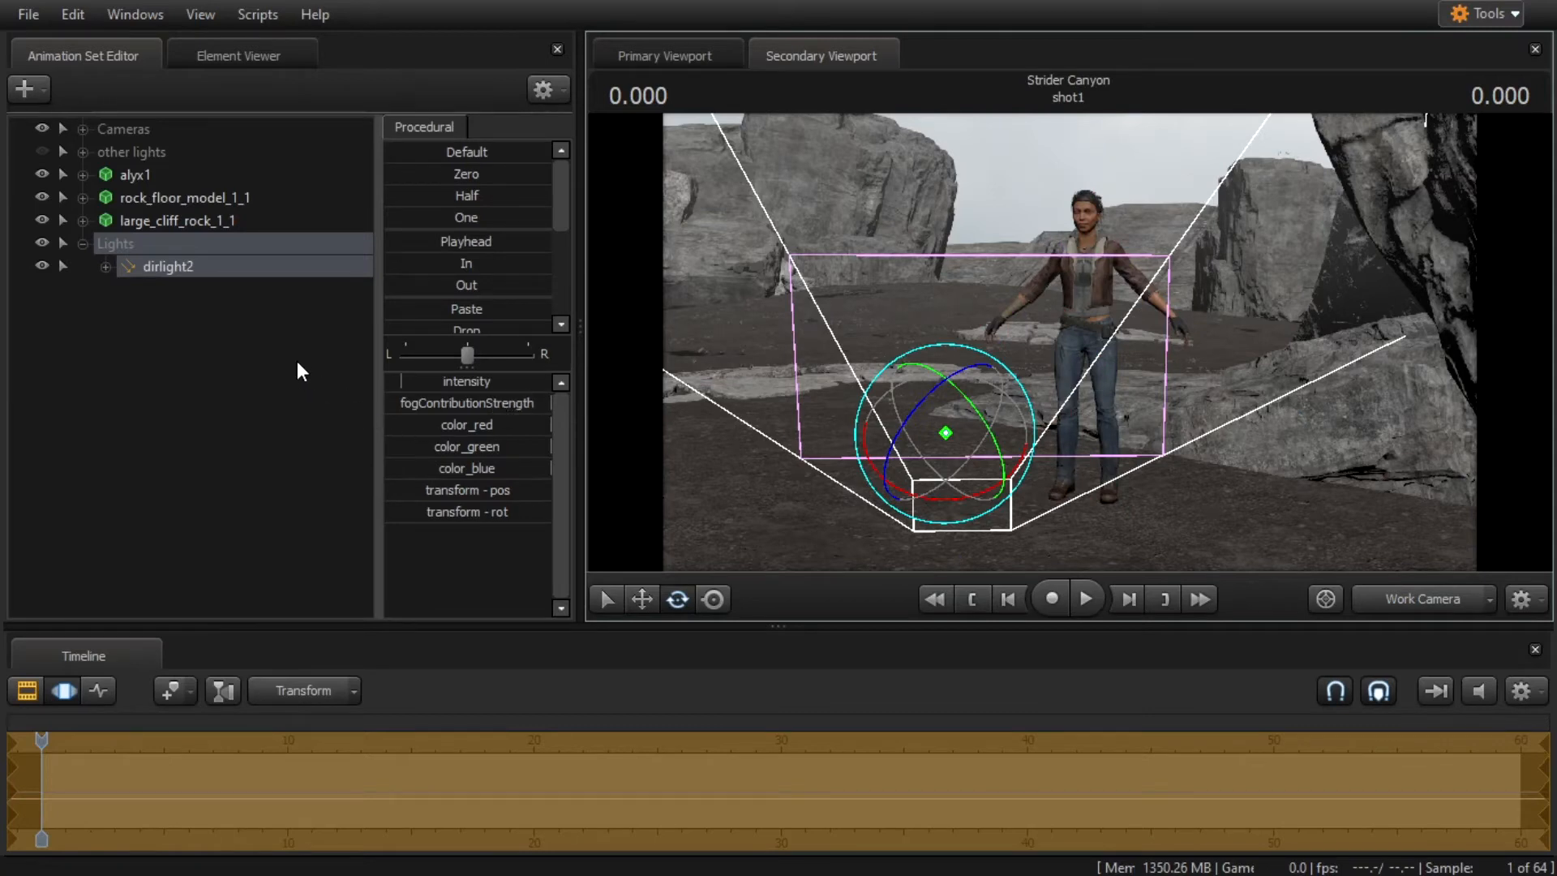
Enable shadows on dirlight2 to test how it shadows the canyon scene.
right_click(210, 274)
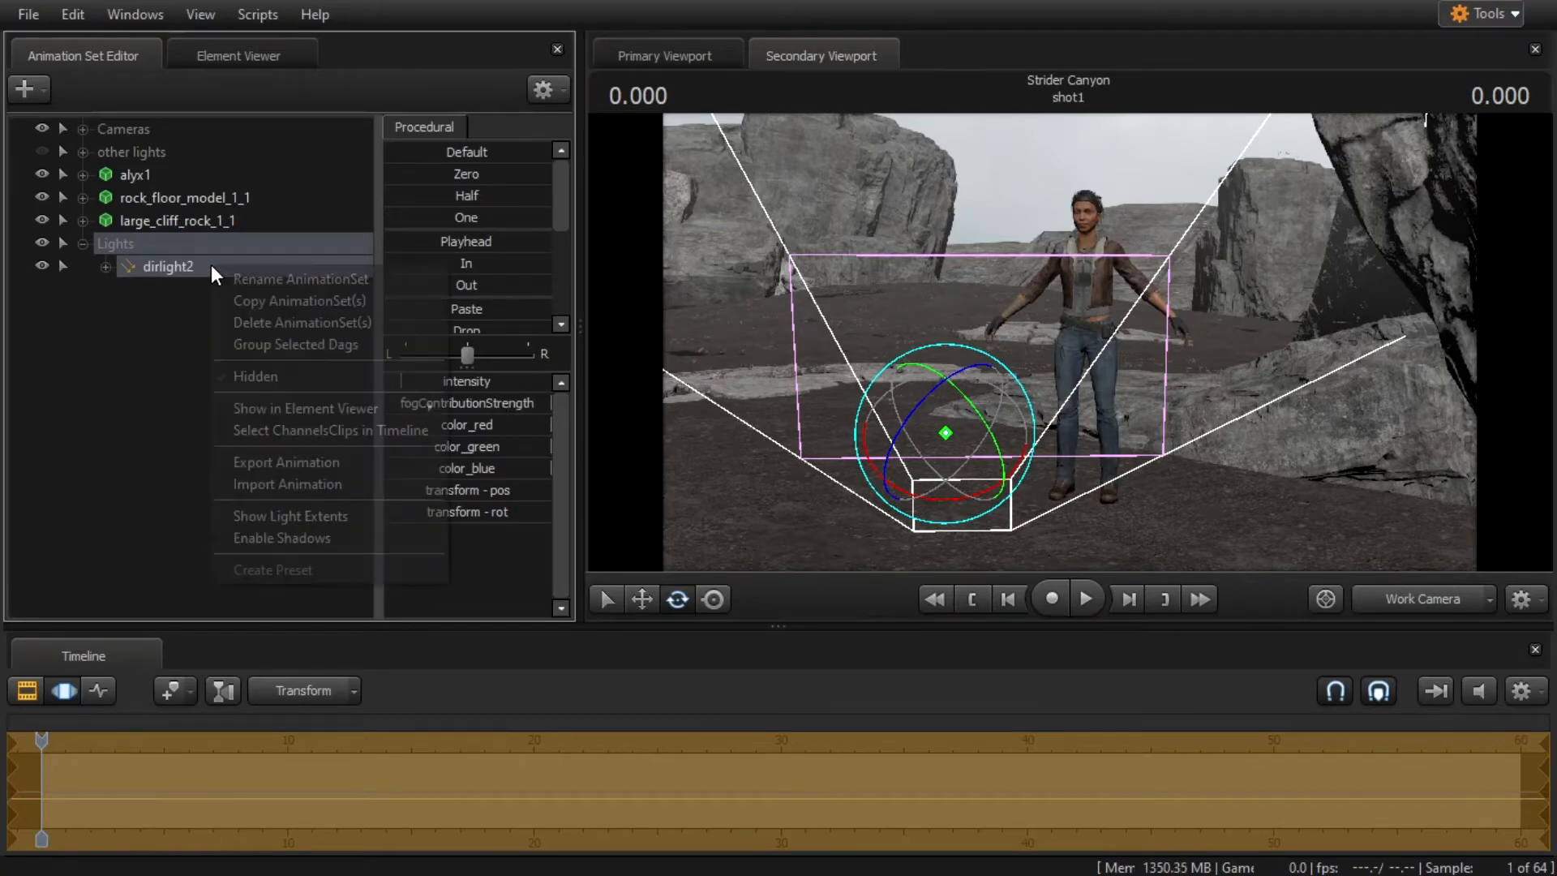
left_click(100, 333)
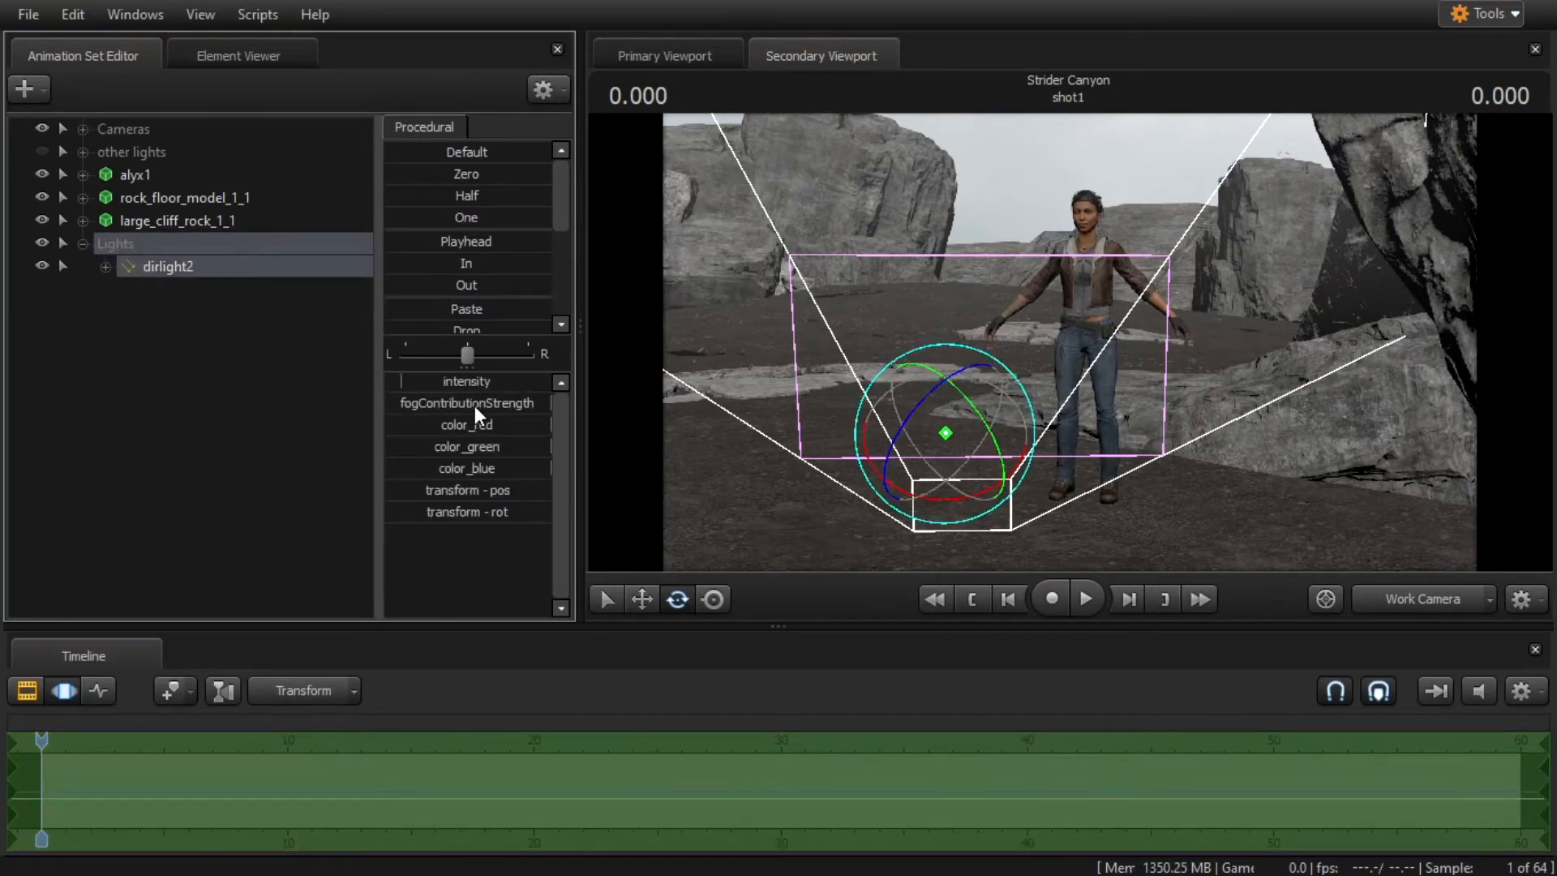
left_click_drag(809, 440, 860, 440)
key("a")
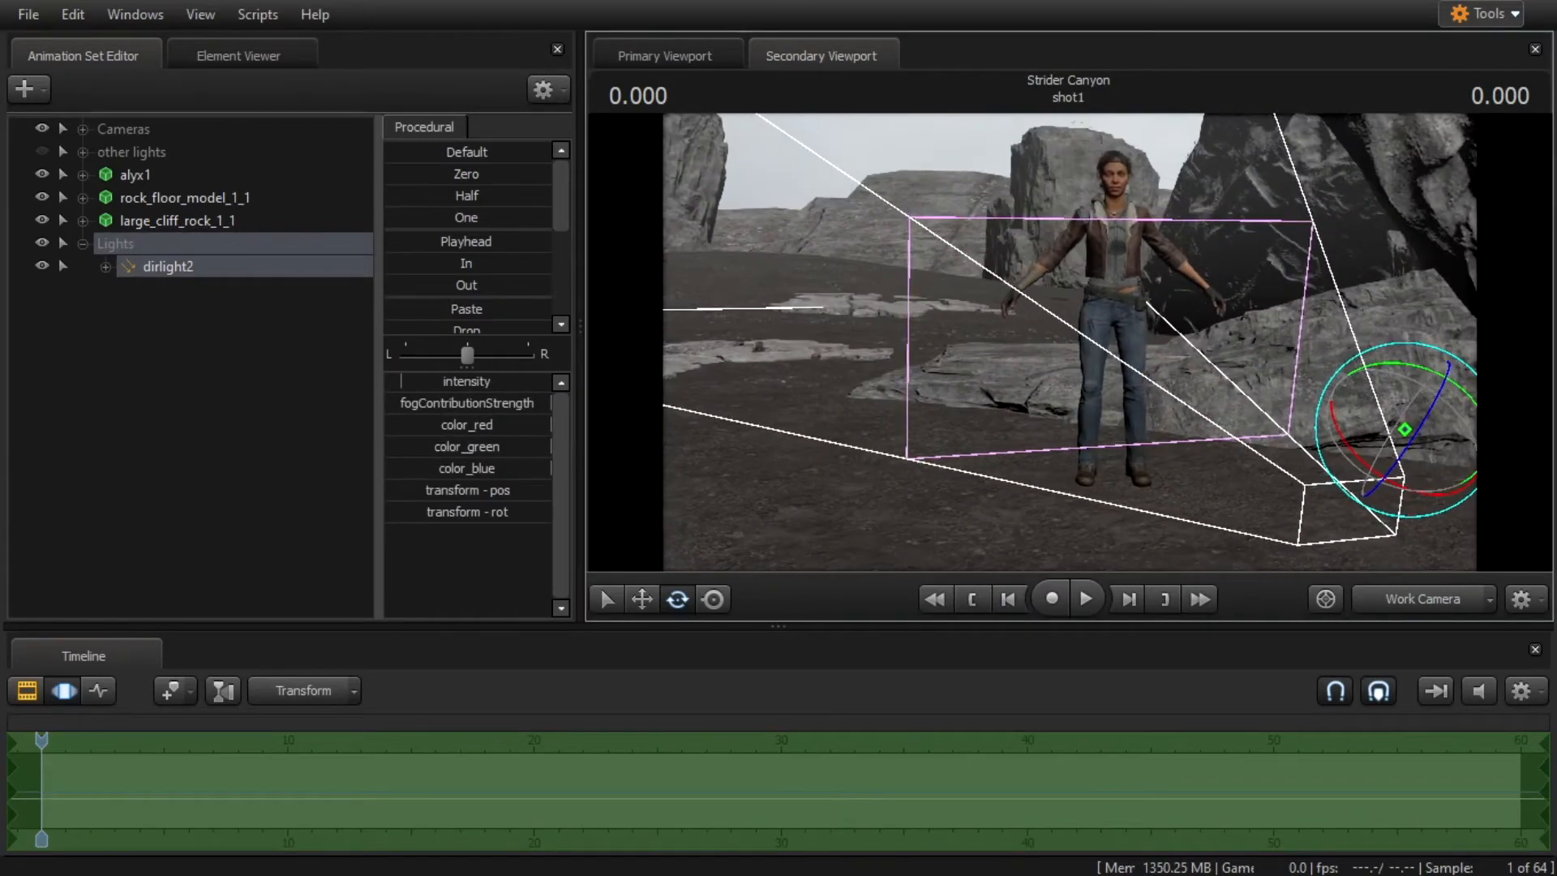
key("s")
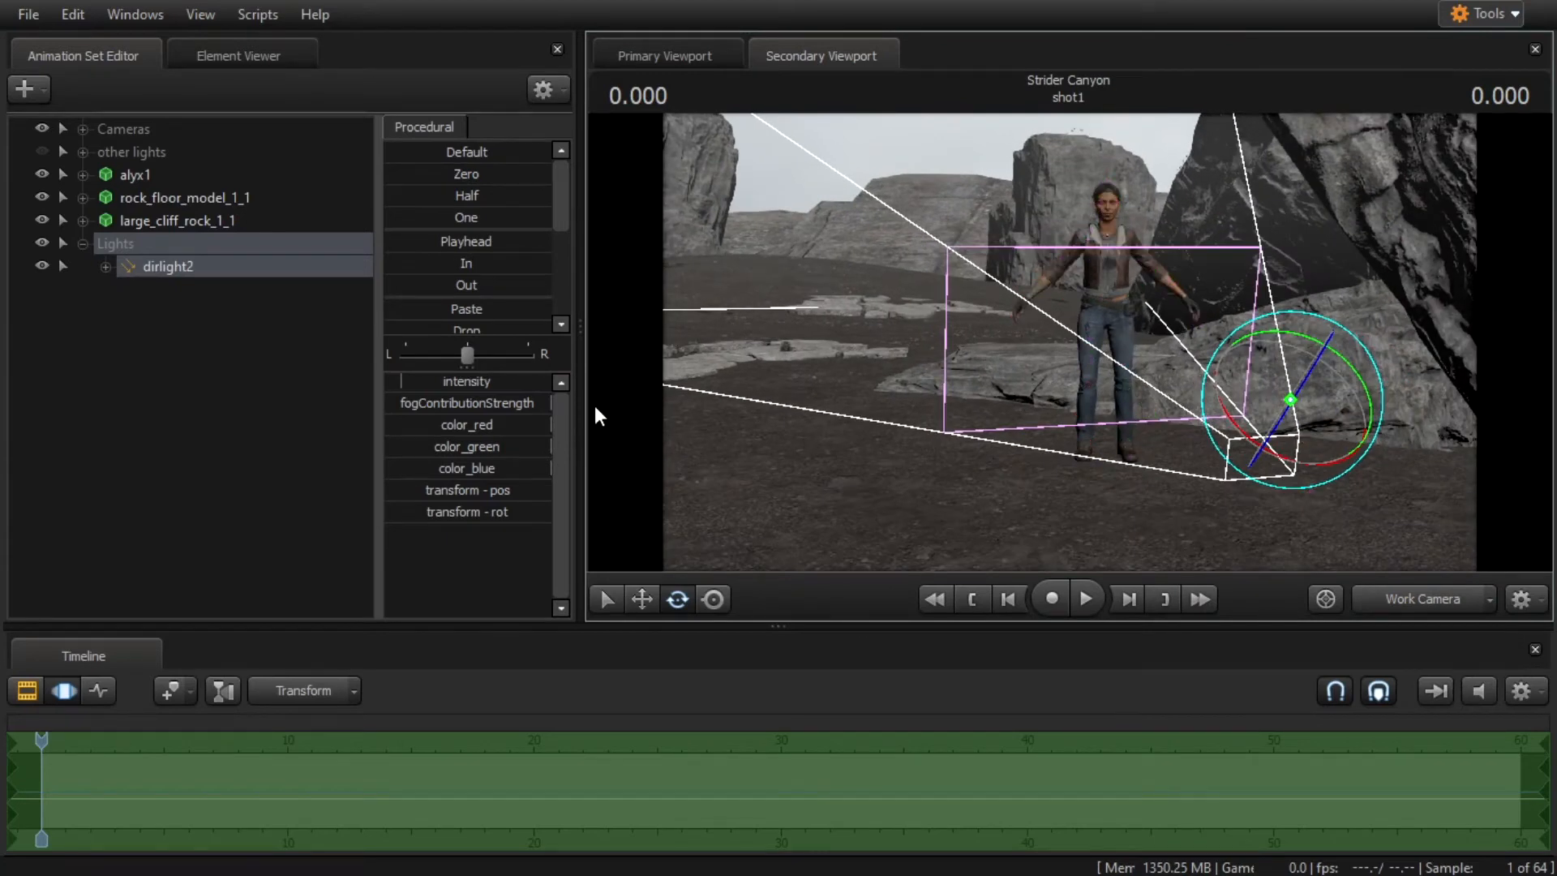
left_click(136, 387)
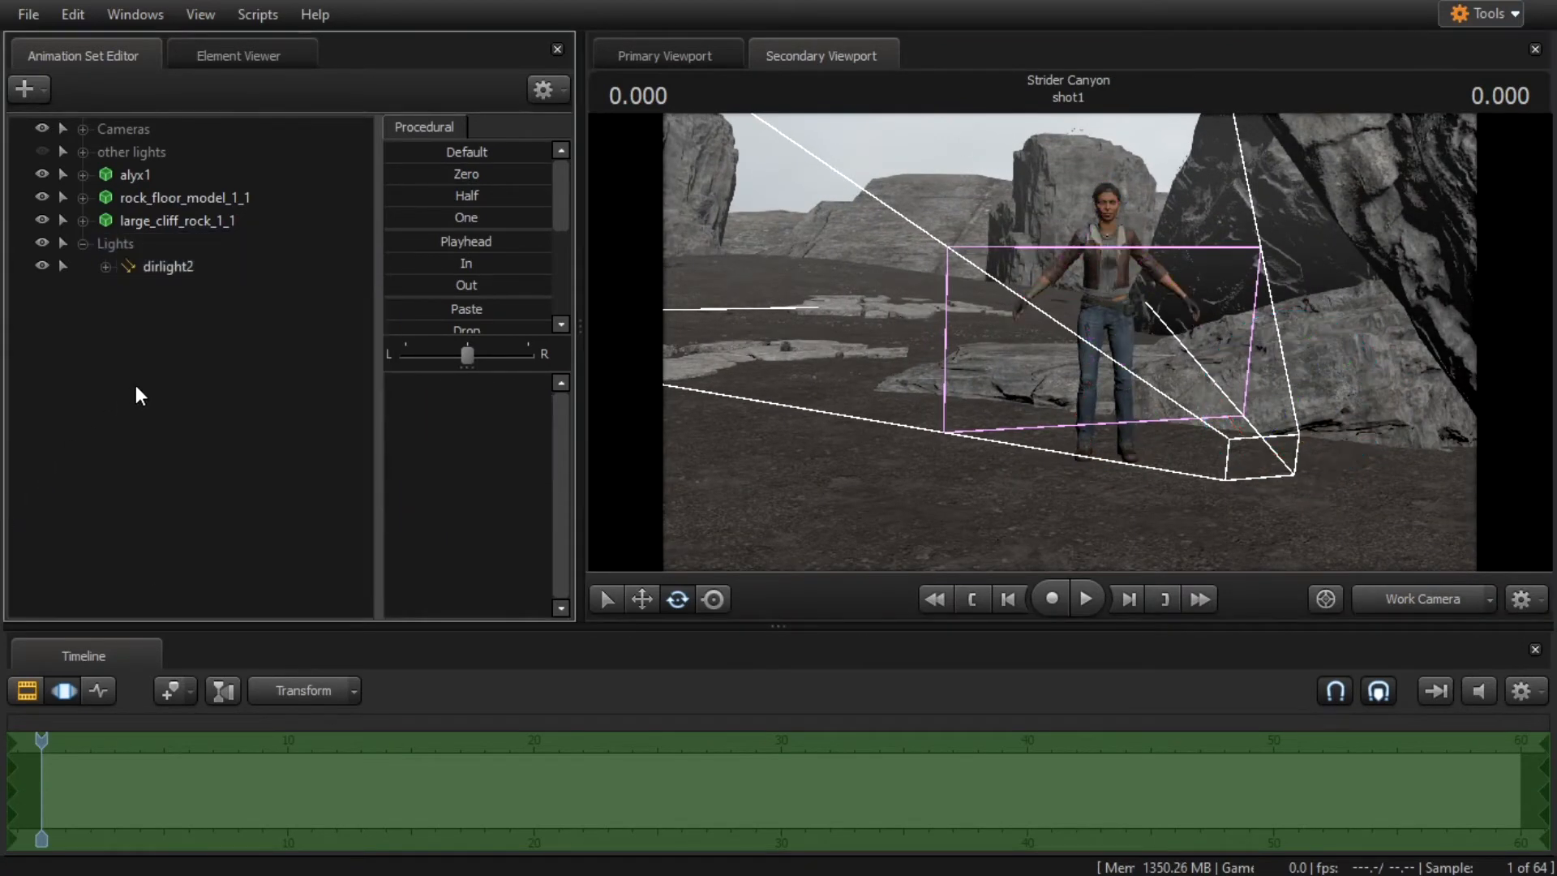
right_click(169, 268)
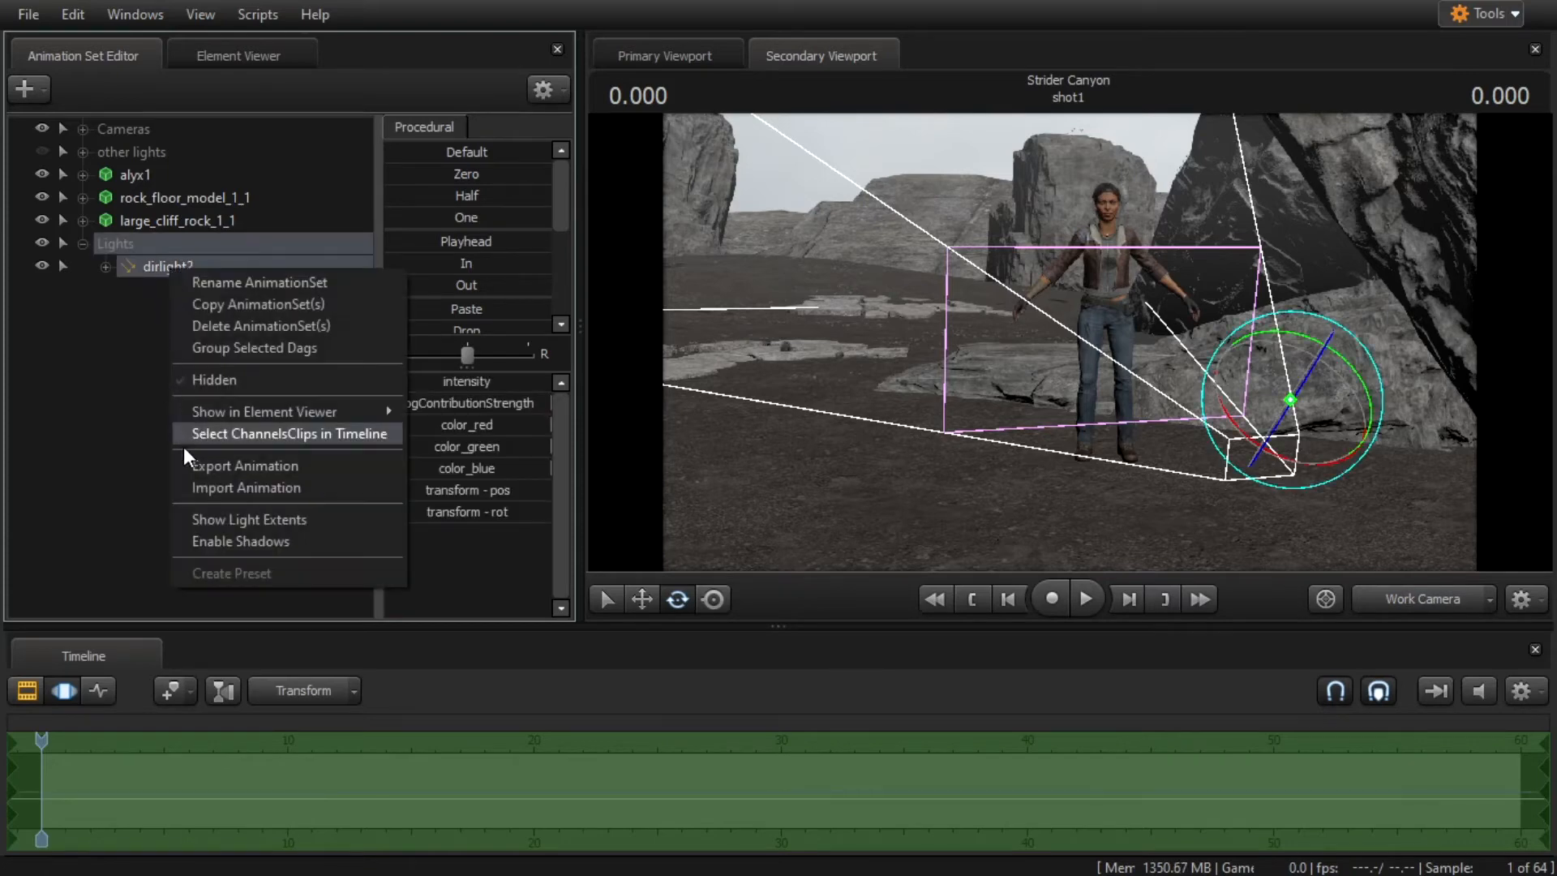
left_click(207, 541)
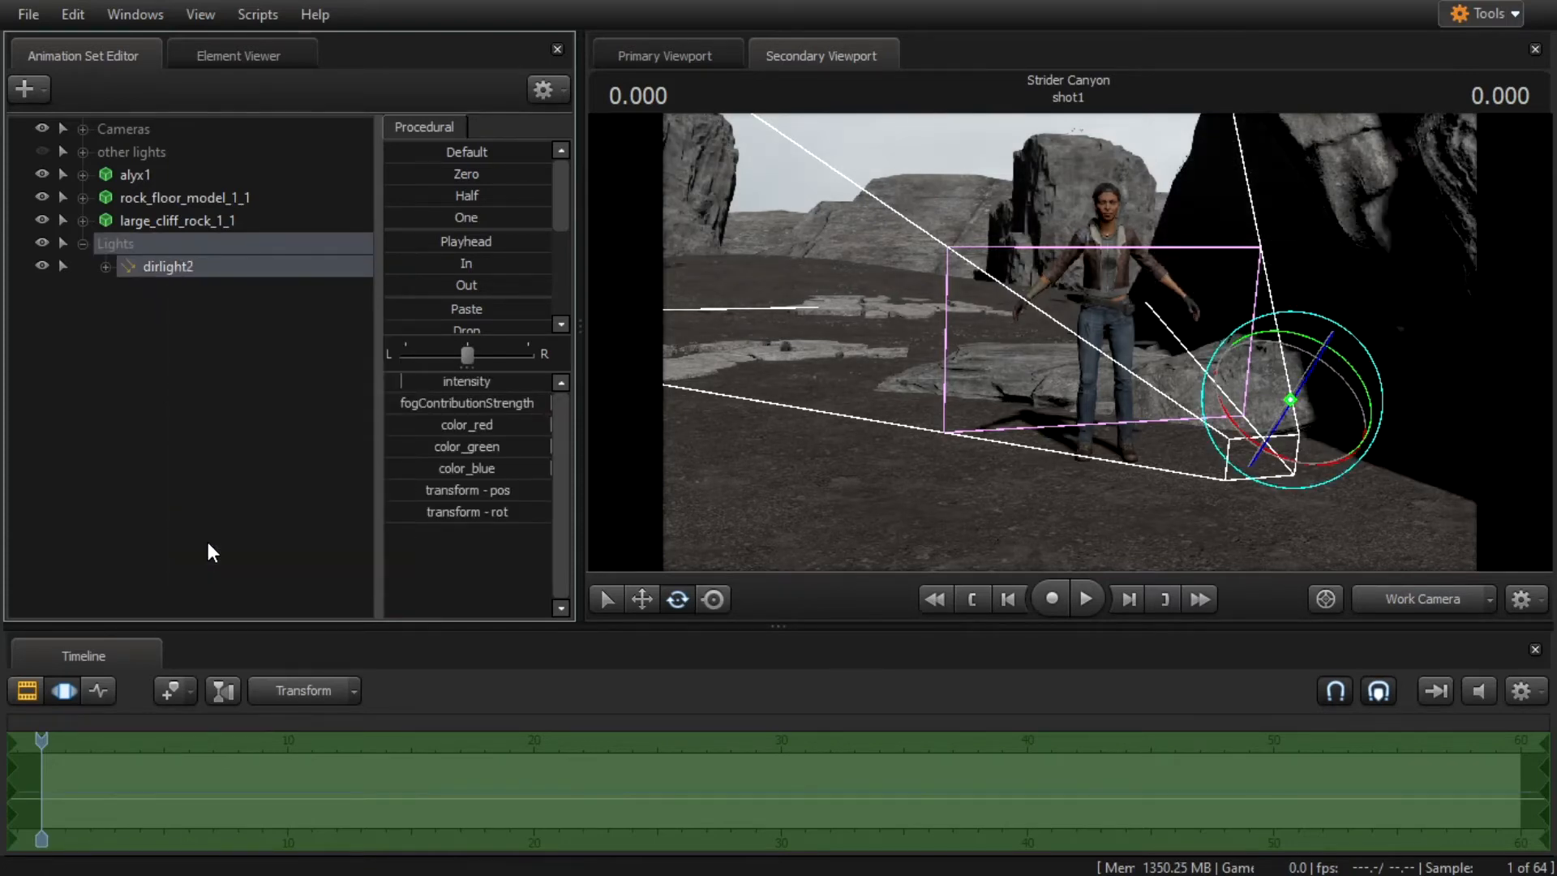
Delete dirlight2, create a new spot light in its place and select it.
left_click_drag(1068, 342, 1135, 349)
key("w")
left_click(25, 88)
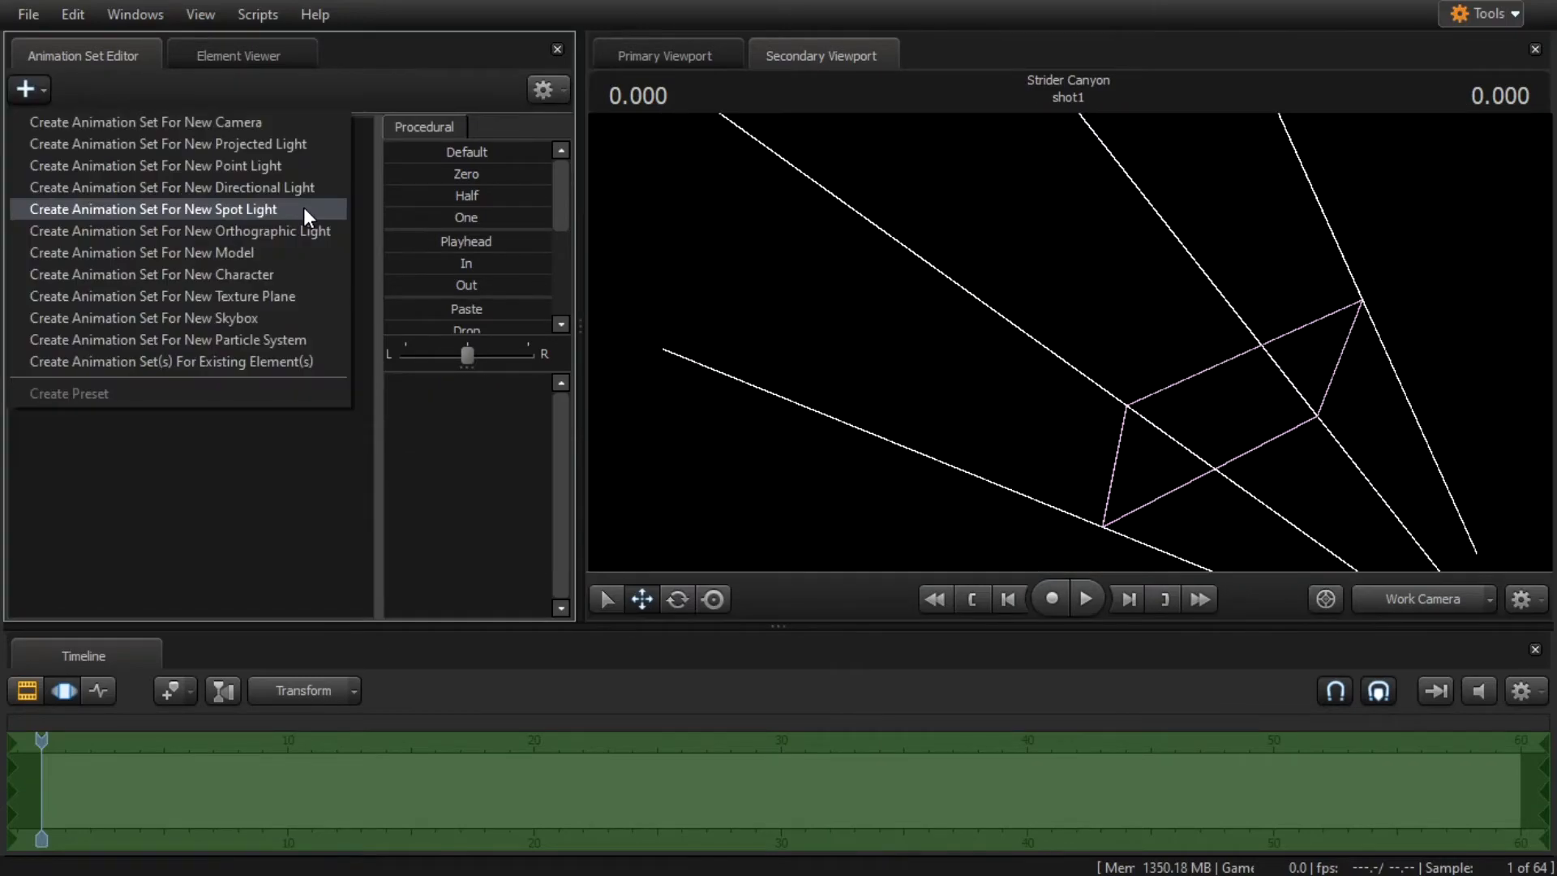
left_click(303, 206)
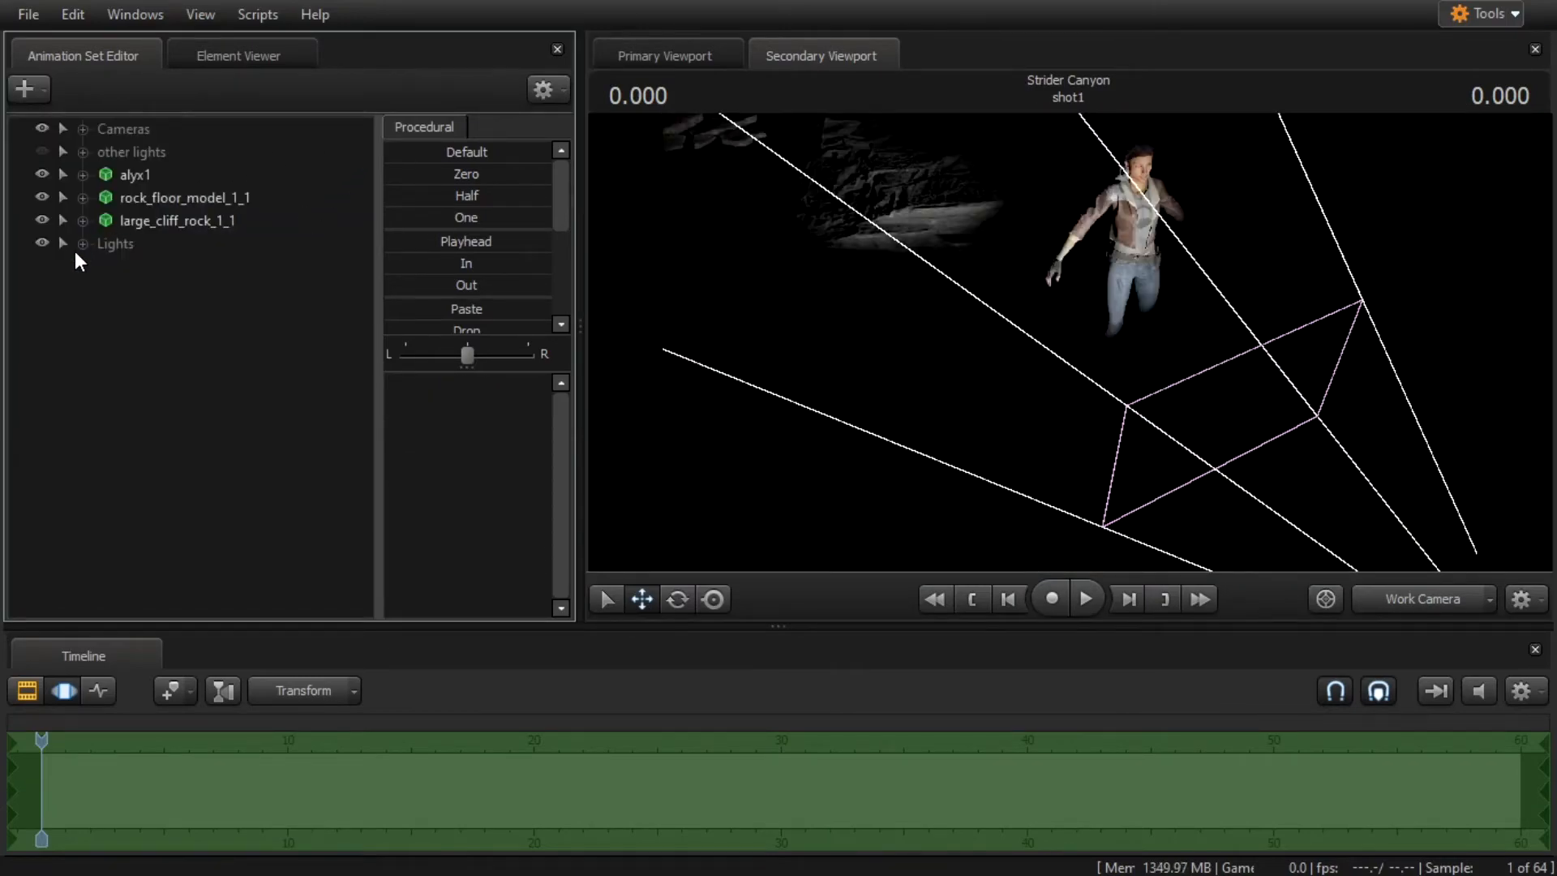
left_click(184, 268)
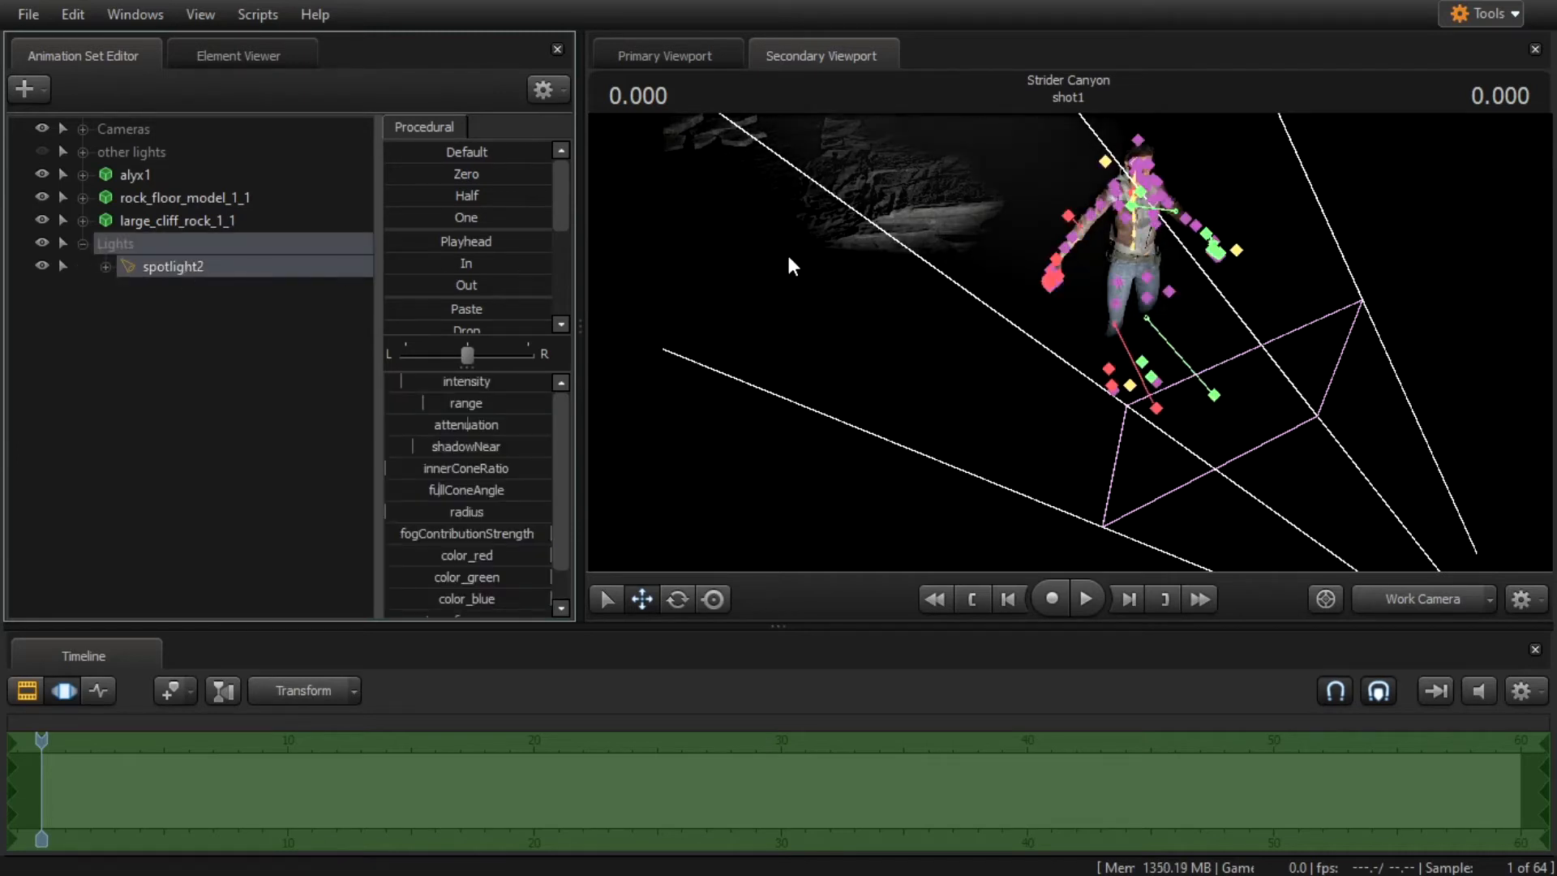
Raise spotlight2 above the ground and rotate it so its beam points down near the character.
left_click_drag(789, 265, 685, 378)
key("w")
key("s")
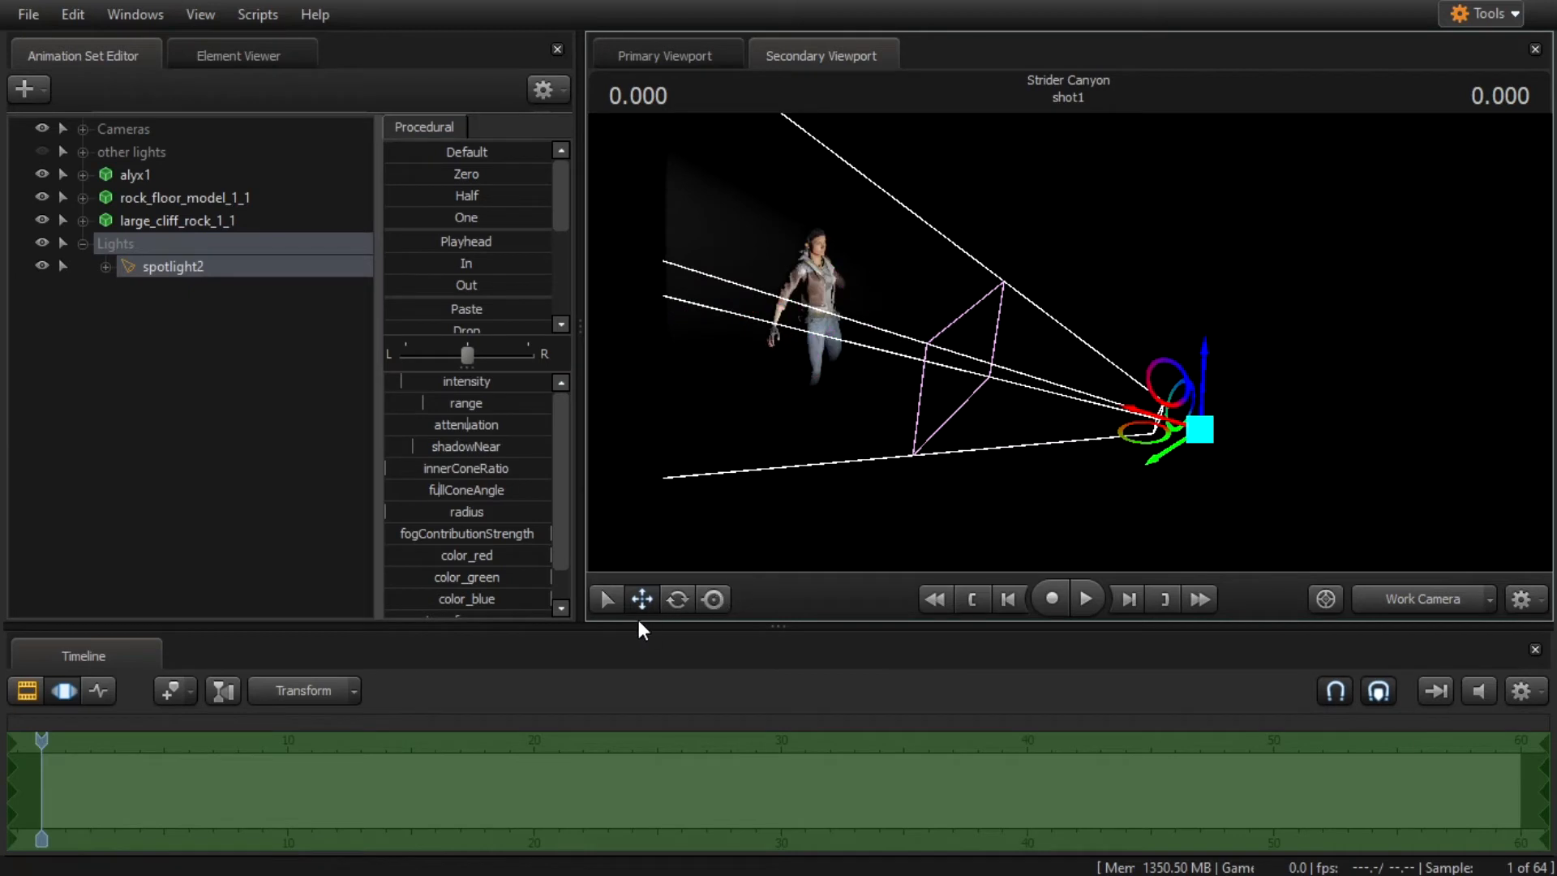
left_click_drag(1209, 389, 1174, 171)
left_click(677, 600)
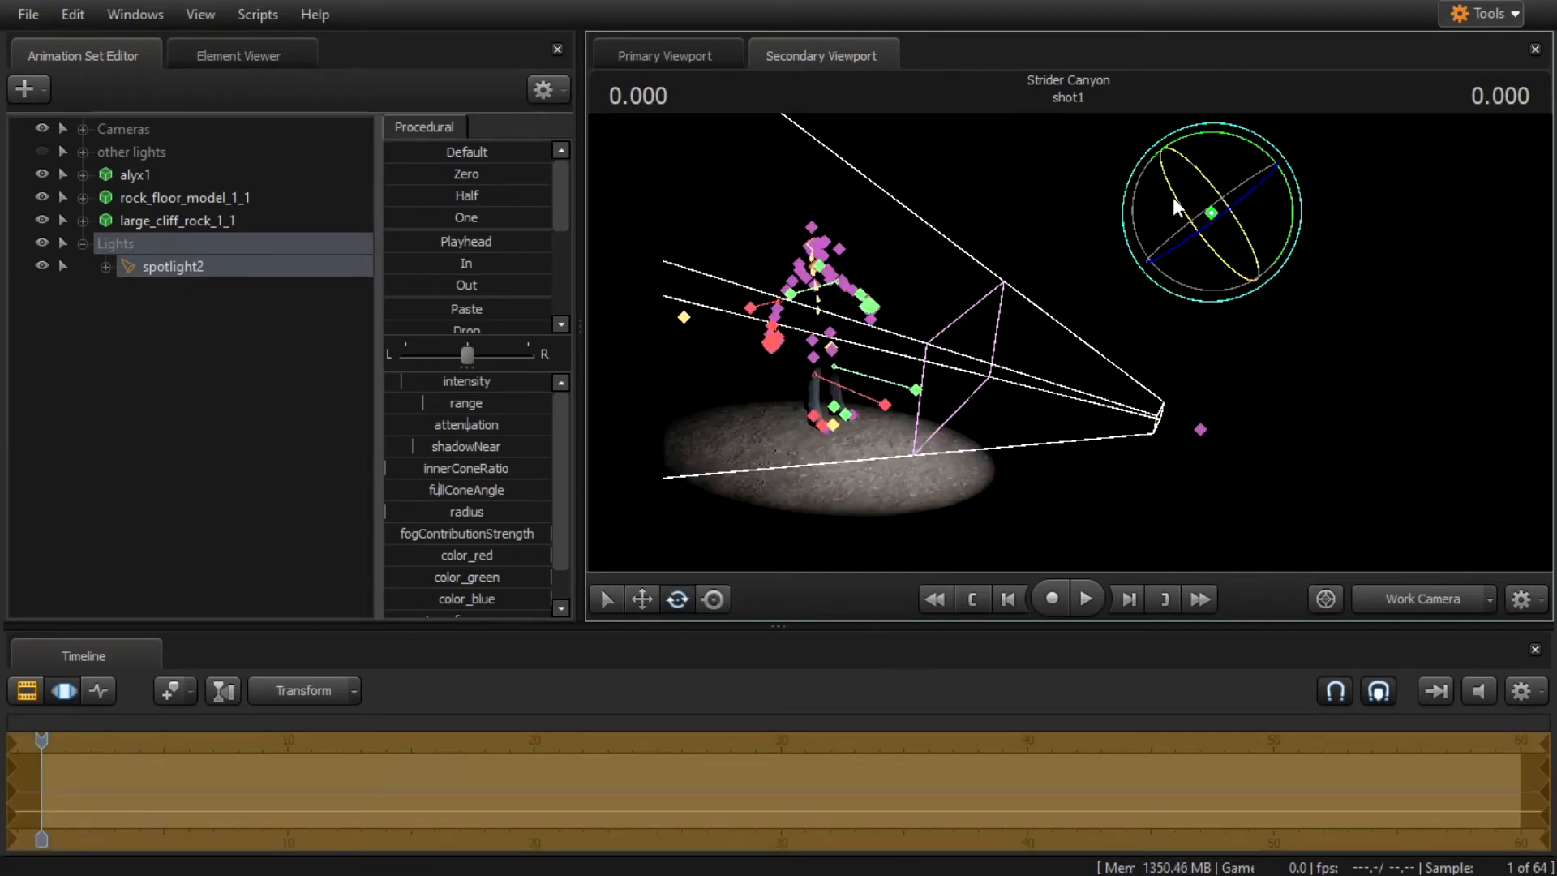
Move spotlight2 horizontally closer to the character so its beam reaches the legs.
left_click(642, 600)
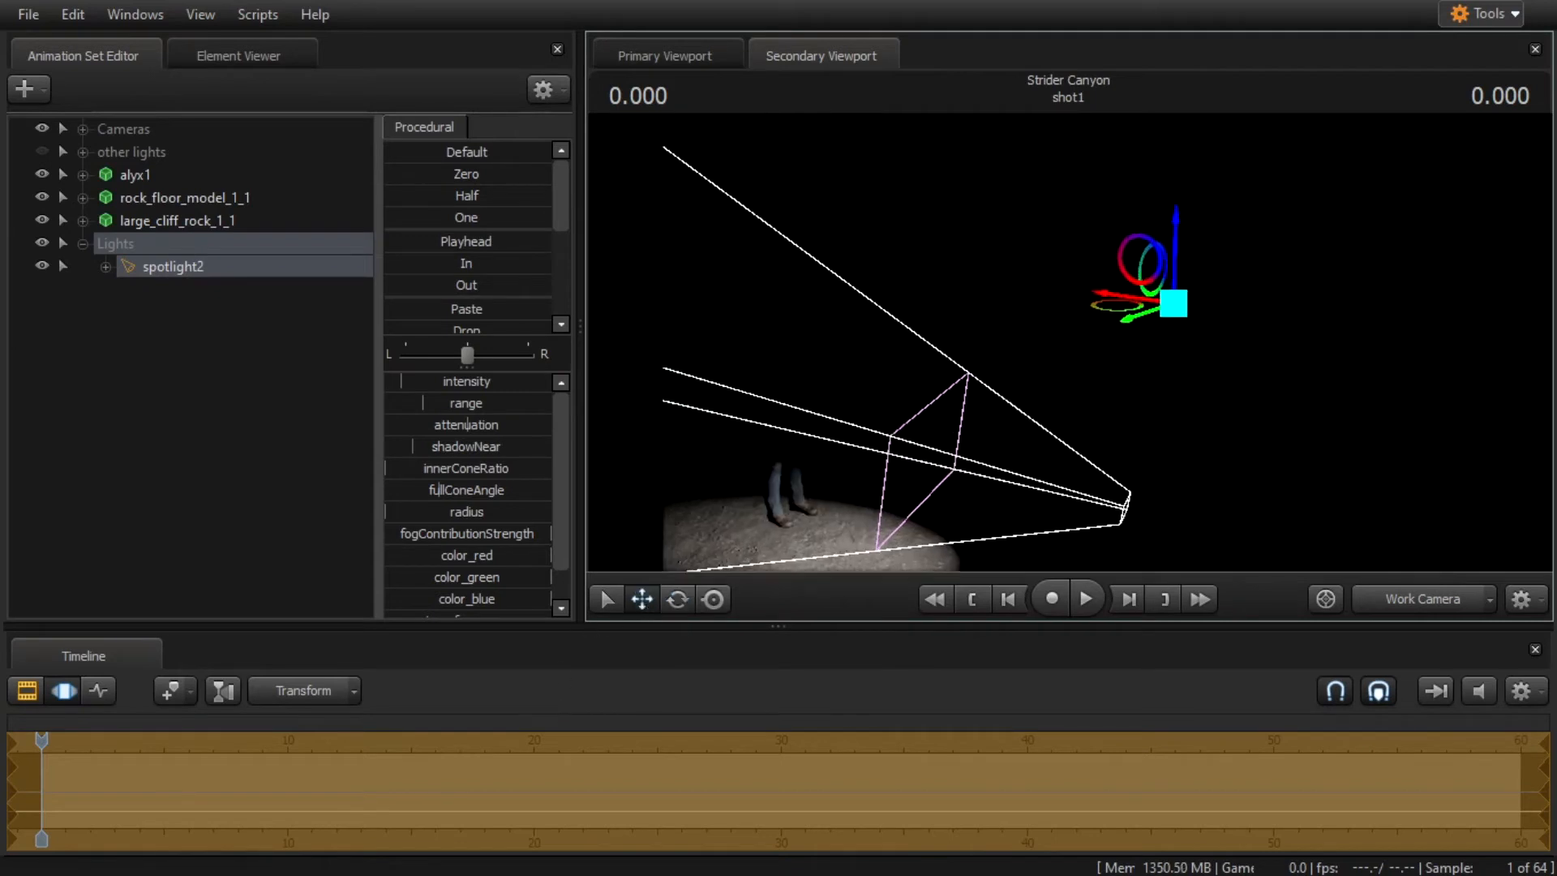
mouse_move(1184, 446)
left_mouse_down()
mouse_move(1184, 426)
mouse_move(1208, 438)
mouse_move(1183, 458)
left_mouse_up()
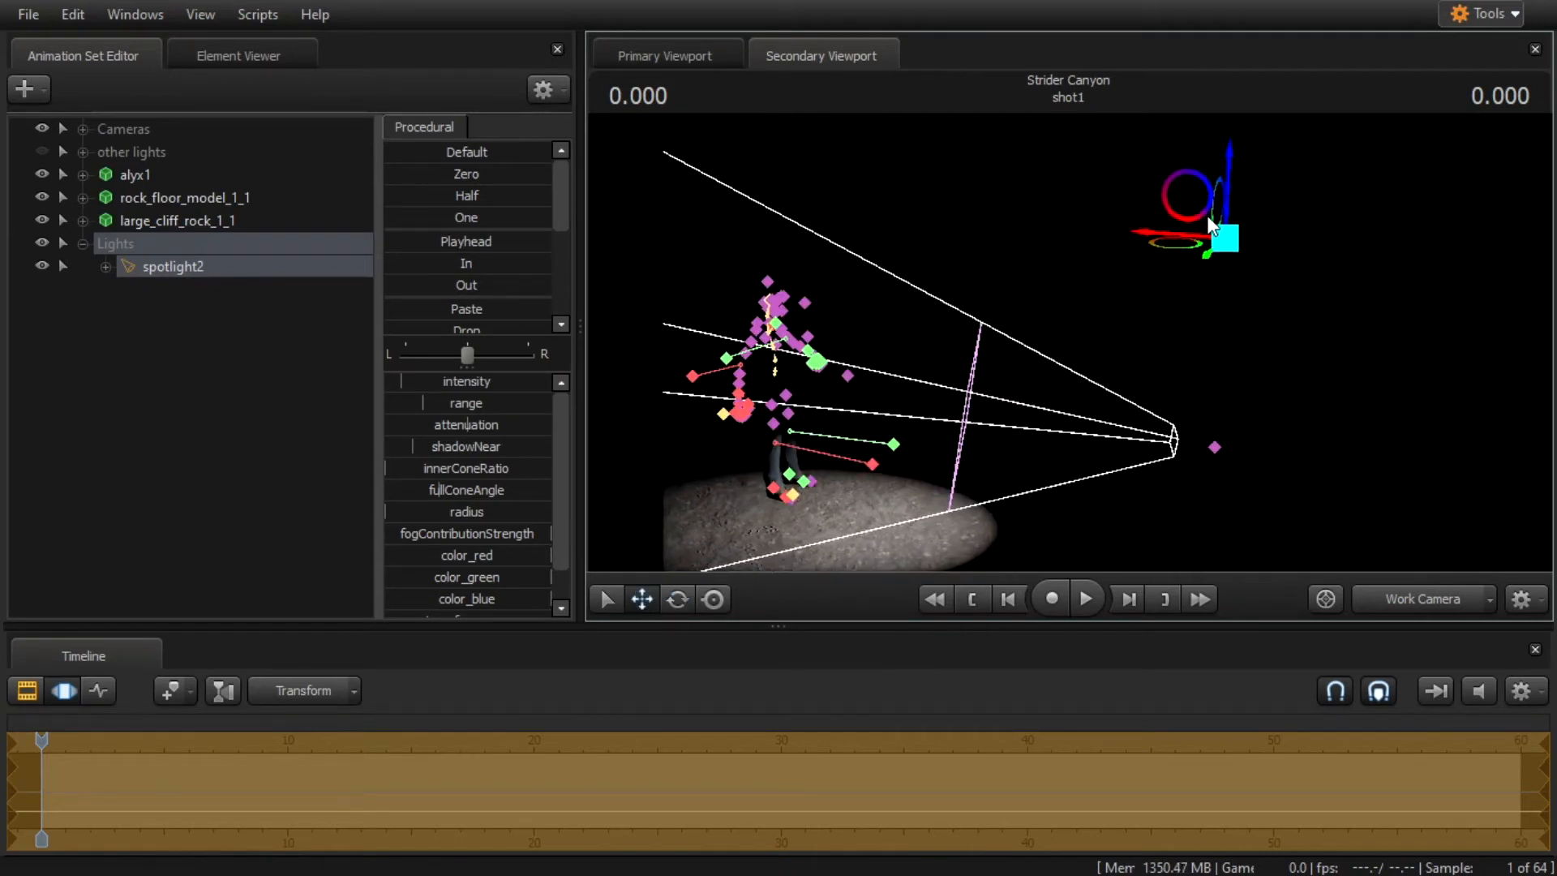
left_click_drag(1164, 231, 1021, 220)
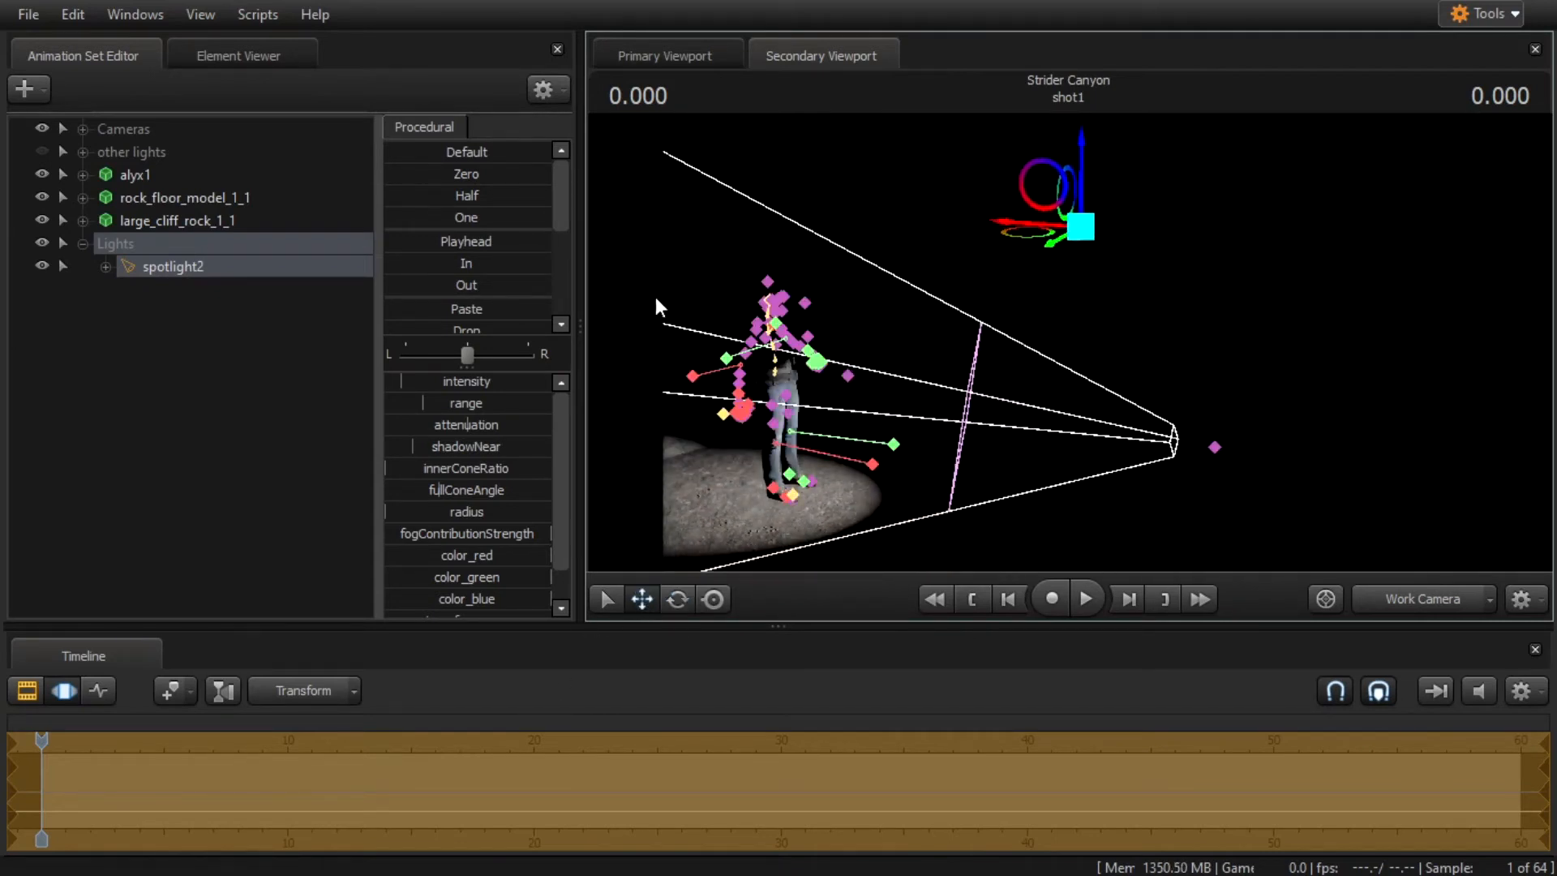
right_click(143, 283)
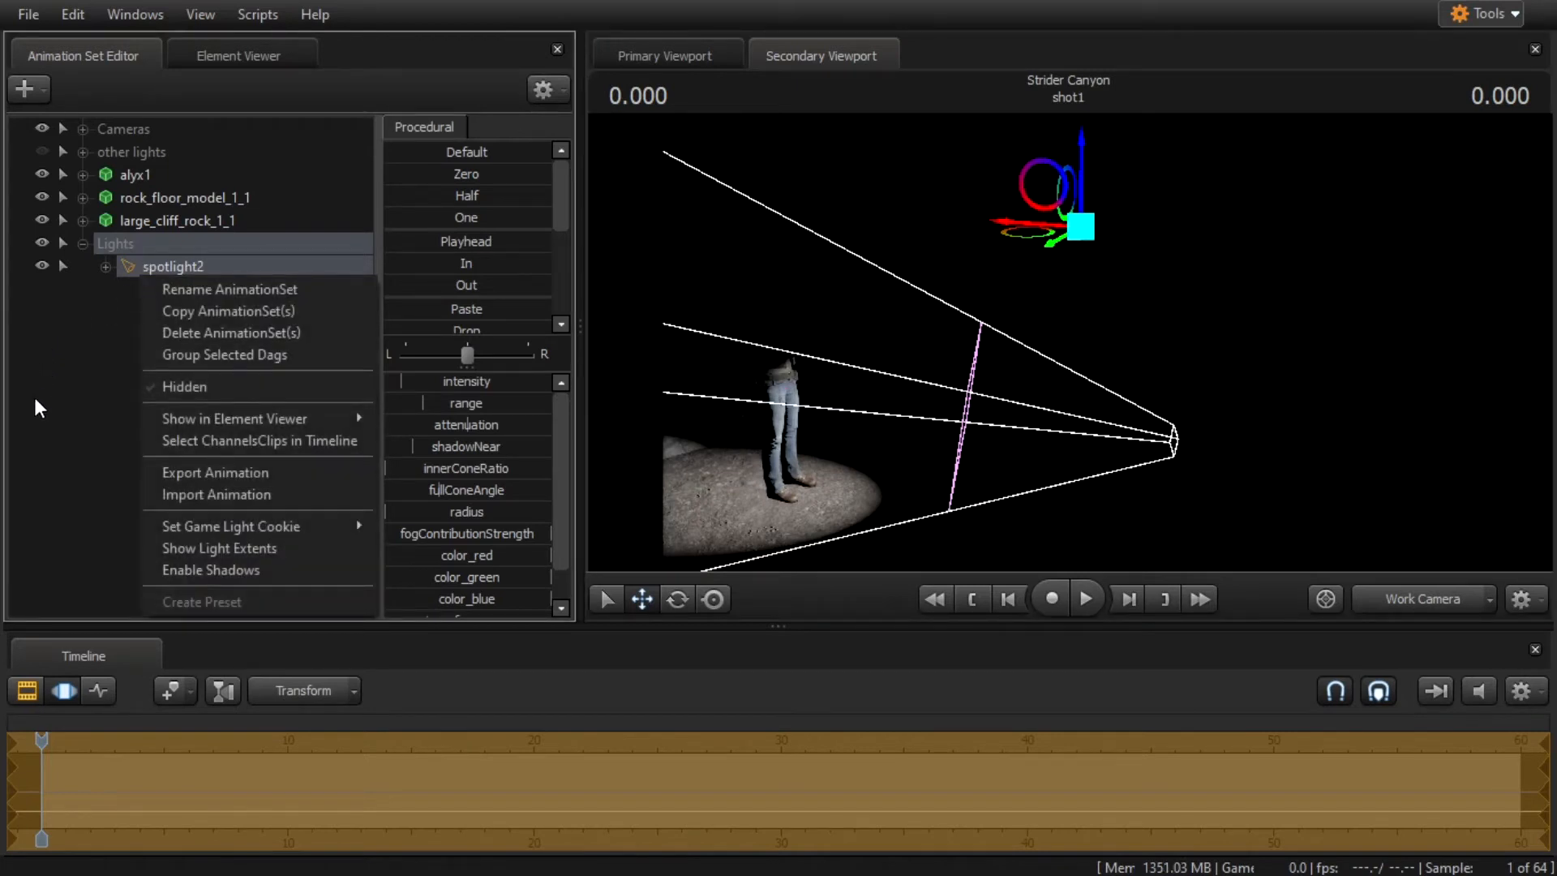
left_click(50, 446)
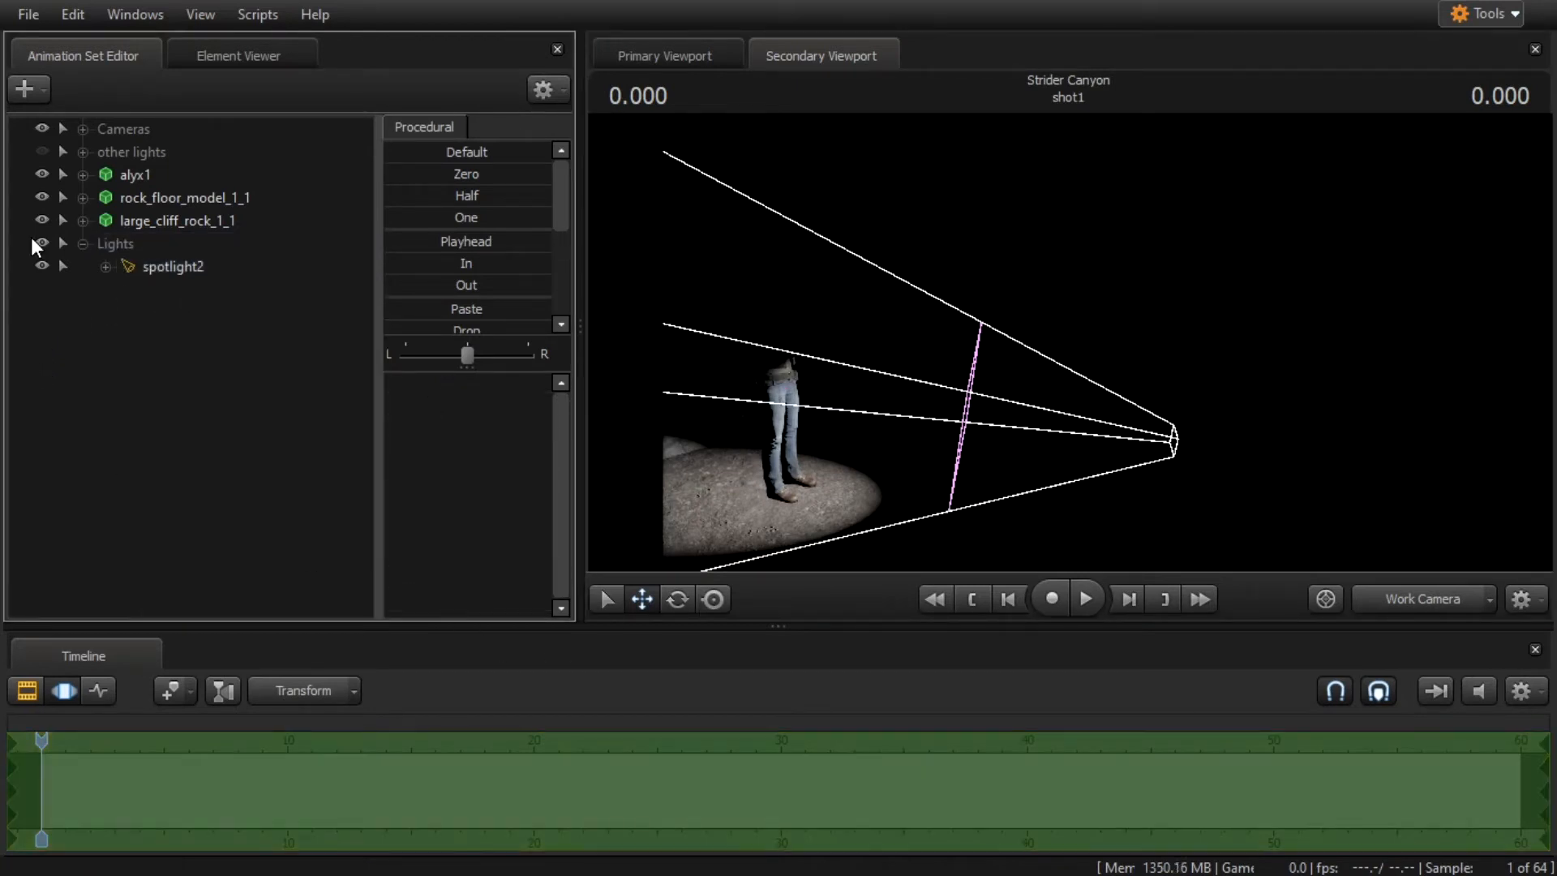
Rotate spotlight2 to point straight down and move it directly above the character.
left_click(179, 266)
key("e")
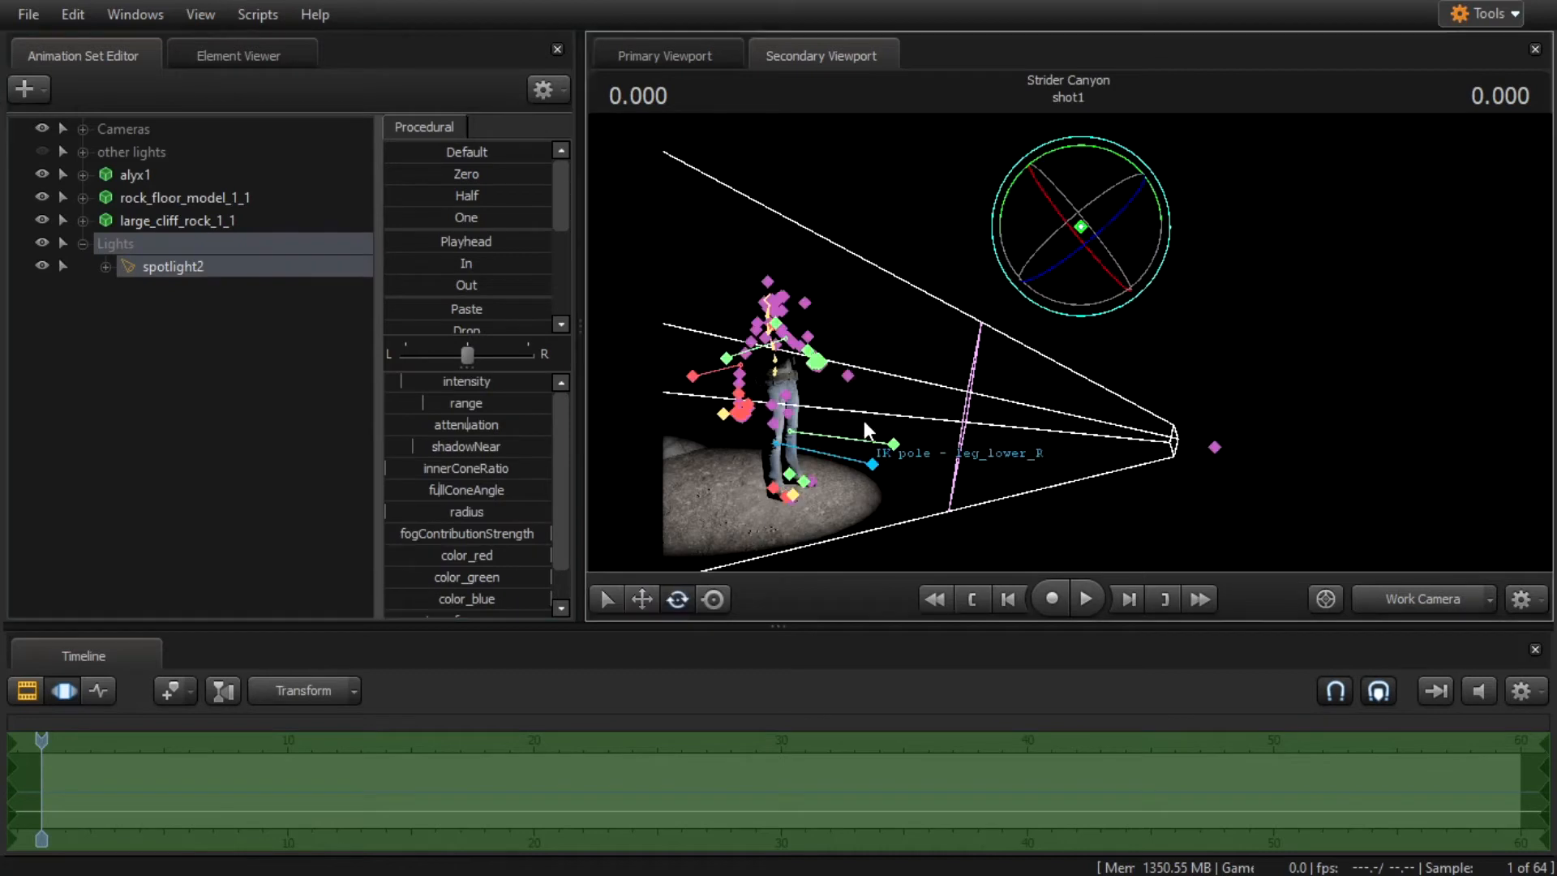
left_click_drag(1010, 192, 751, 234)
left_click(641, 598)
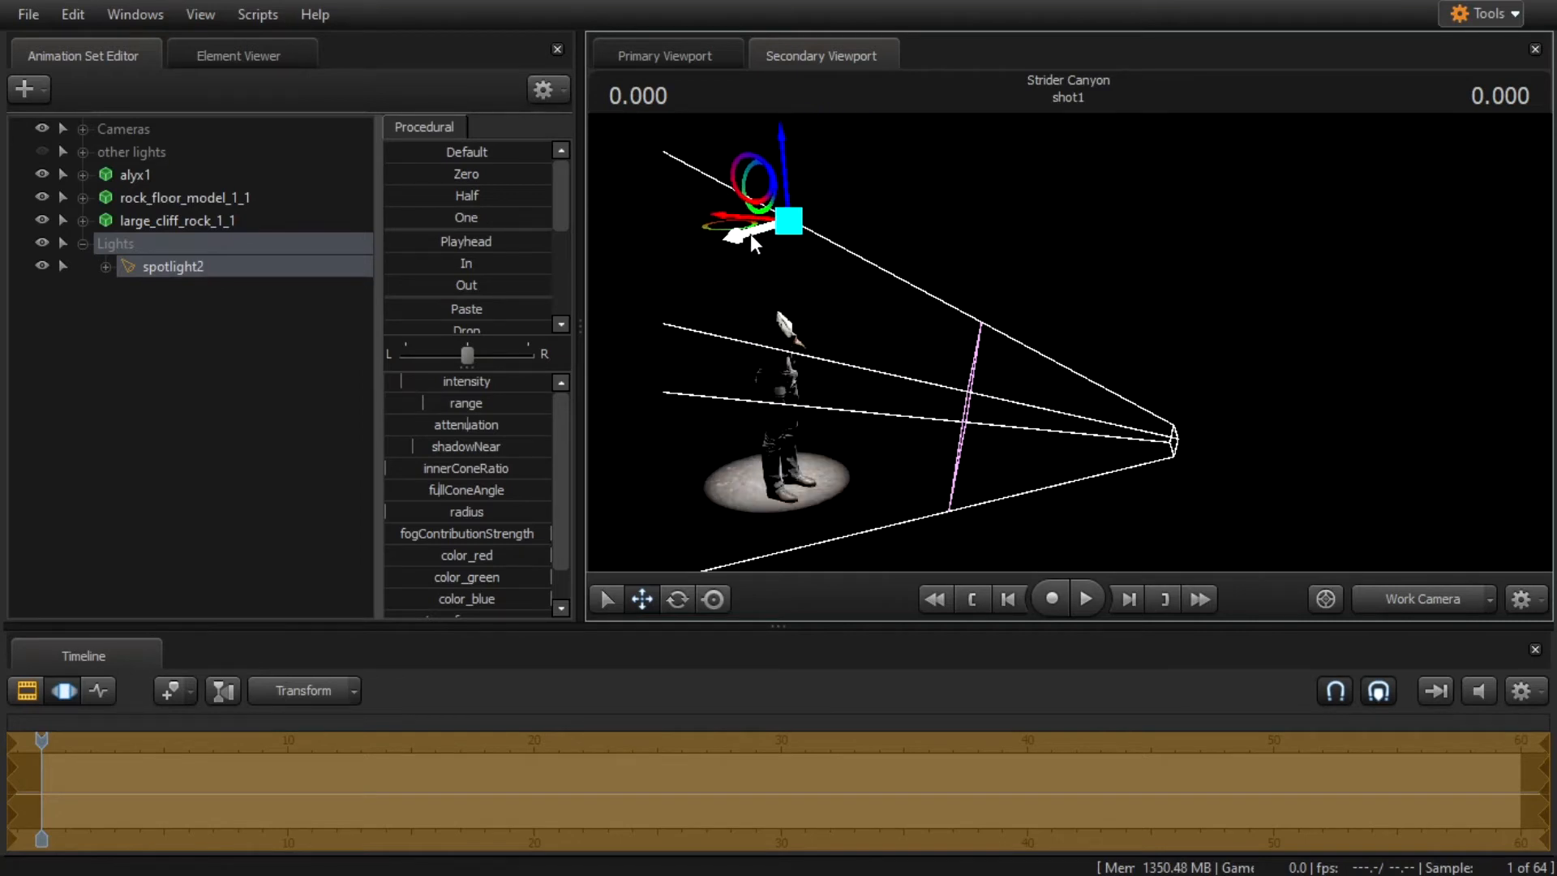
Widen spotlight2's fullConeAngle to its maximum and try adjusting its innerConeRatio.
left_click_drag(869, 321, 814, 359)
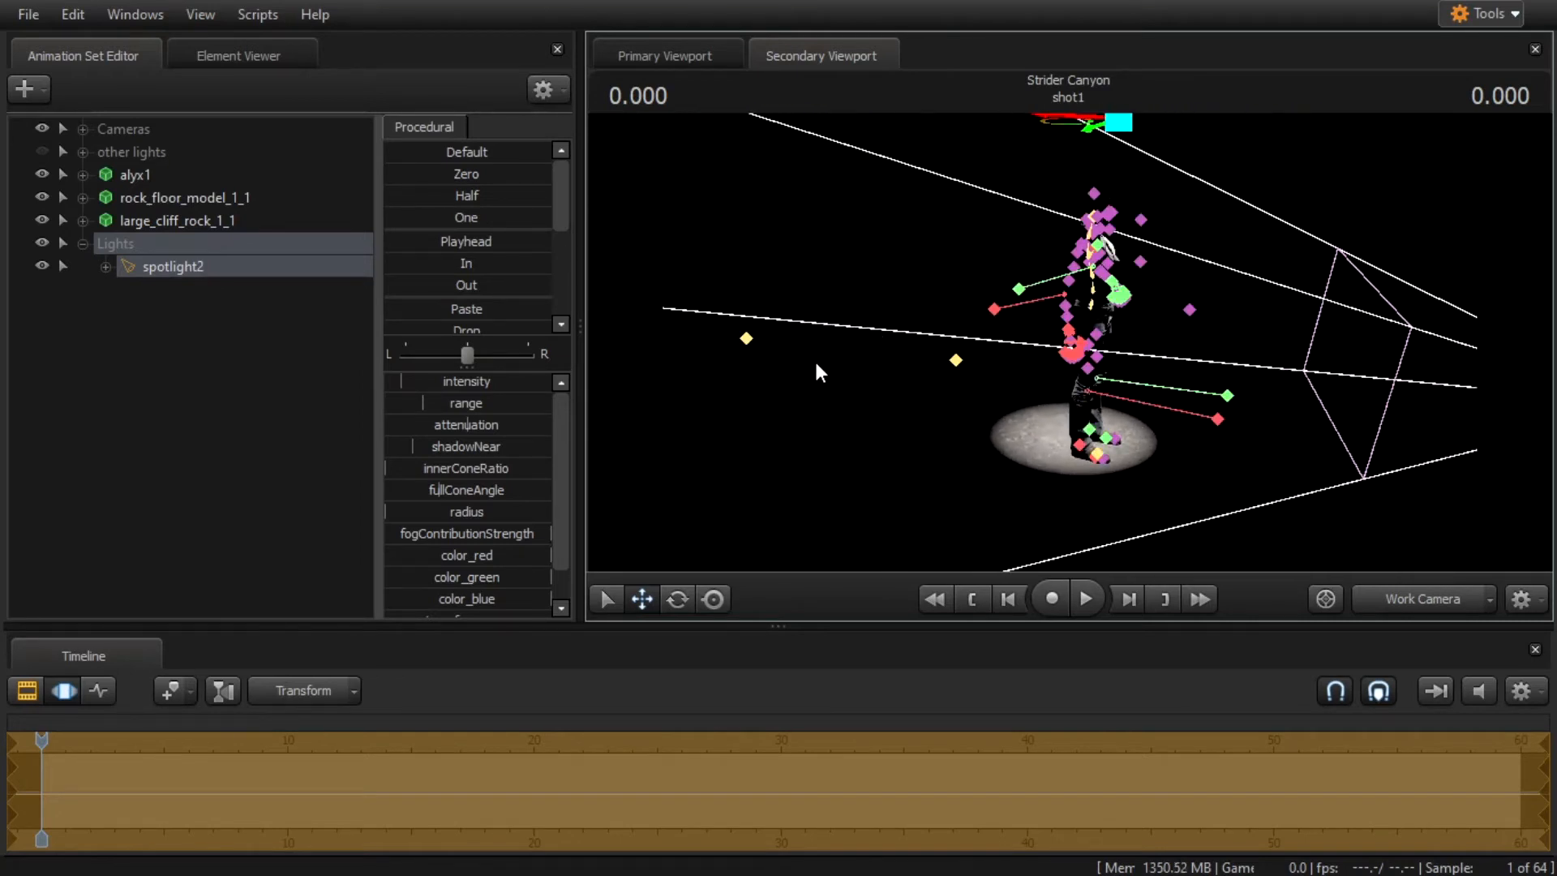
scroll(438, 541, "down", 1)
scroll(405, 489, "up", 1)
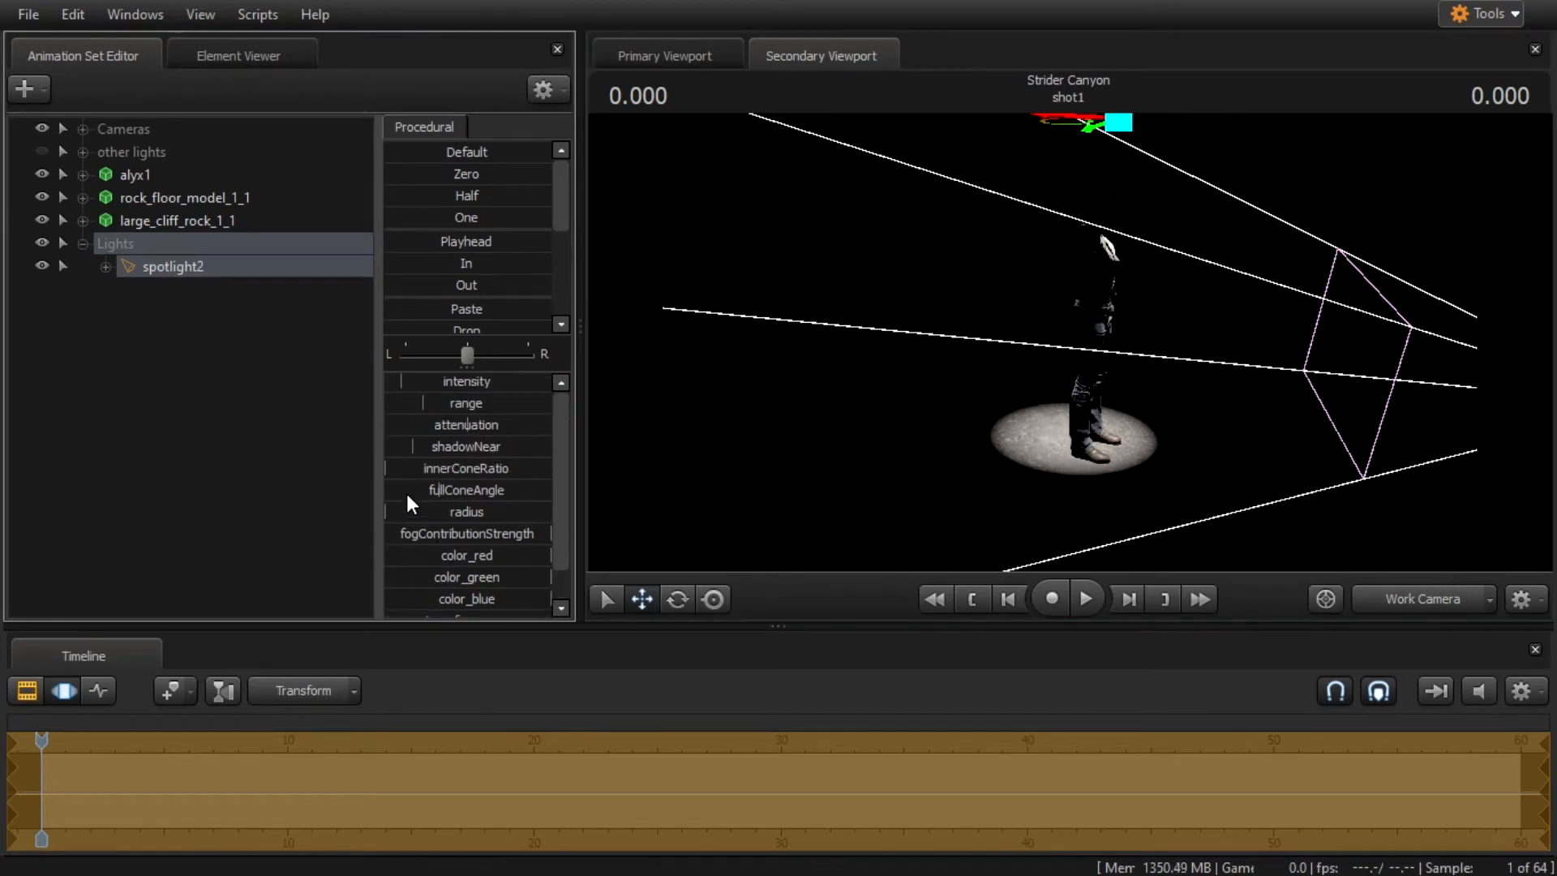
left_click_drag(405, 489, 502, 489)
left_click_drag(908, 482, 929, 480)
key("s")
left_click_drag(768, 495, 727, 511)
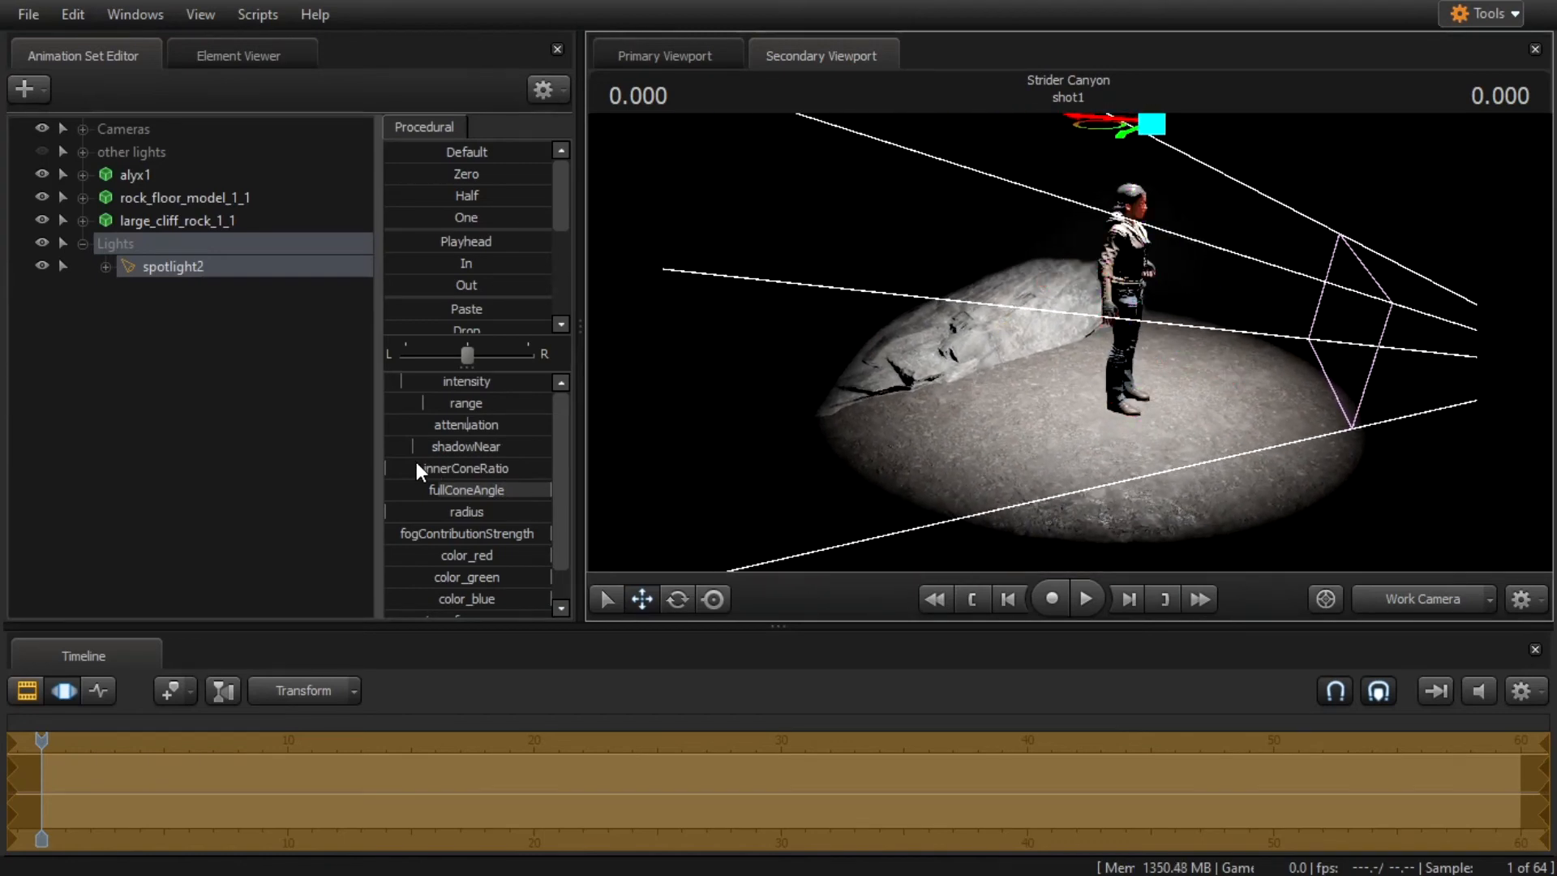
mouse_move(416, 464)
left_mouse_down()
mouse_move(569, 465)
mouse_move(438, 465)
mouse_move(420, 490)
left_mouse_up()
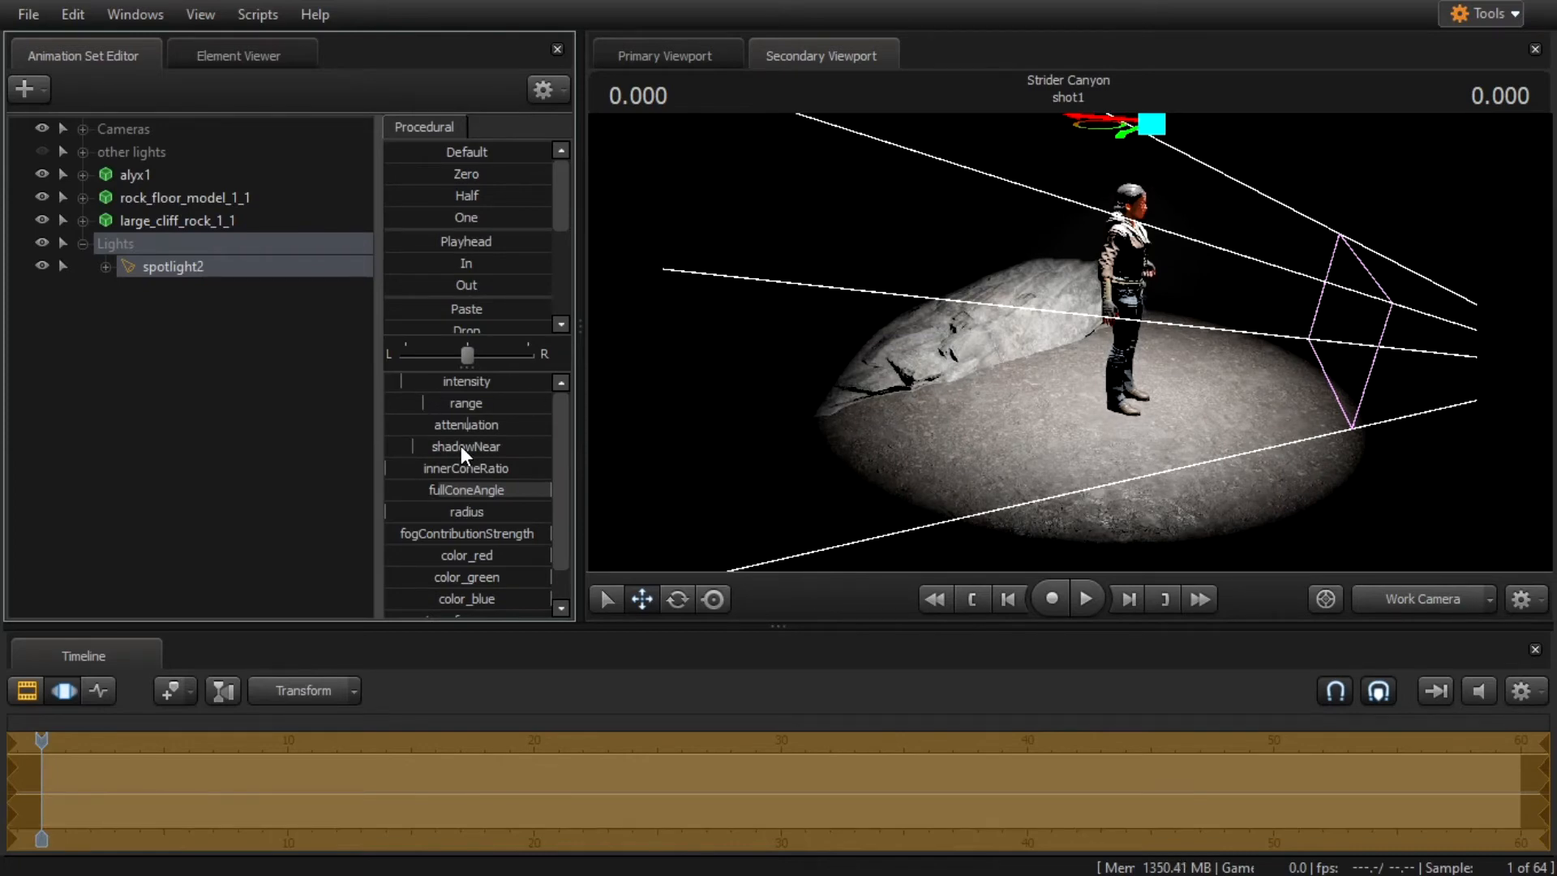
Set spotlight2's game light cookie to flashlight and view the projected pattern around the character.
right_click(150, 270)
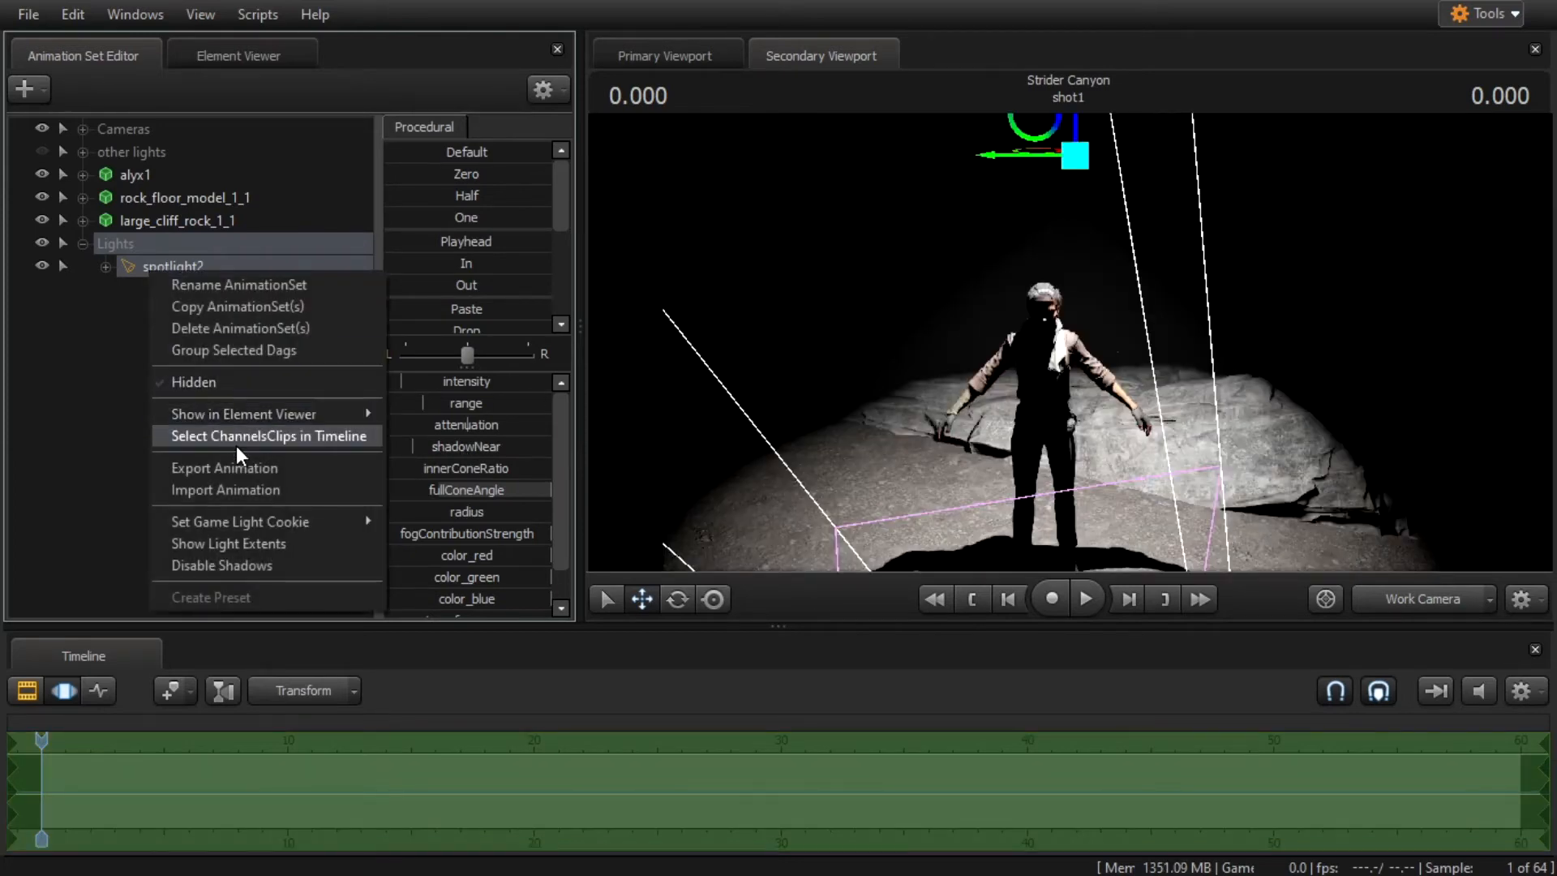
mouse_move(279, 523)
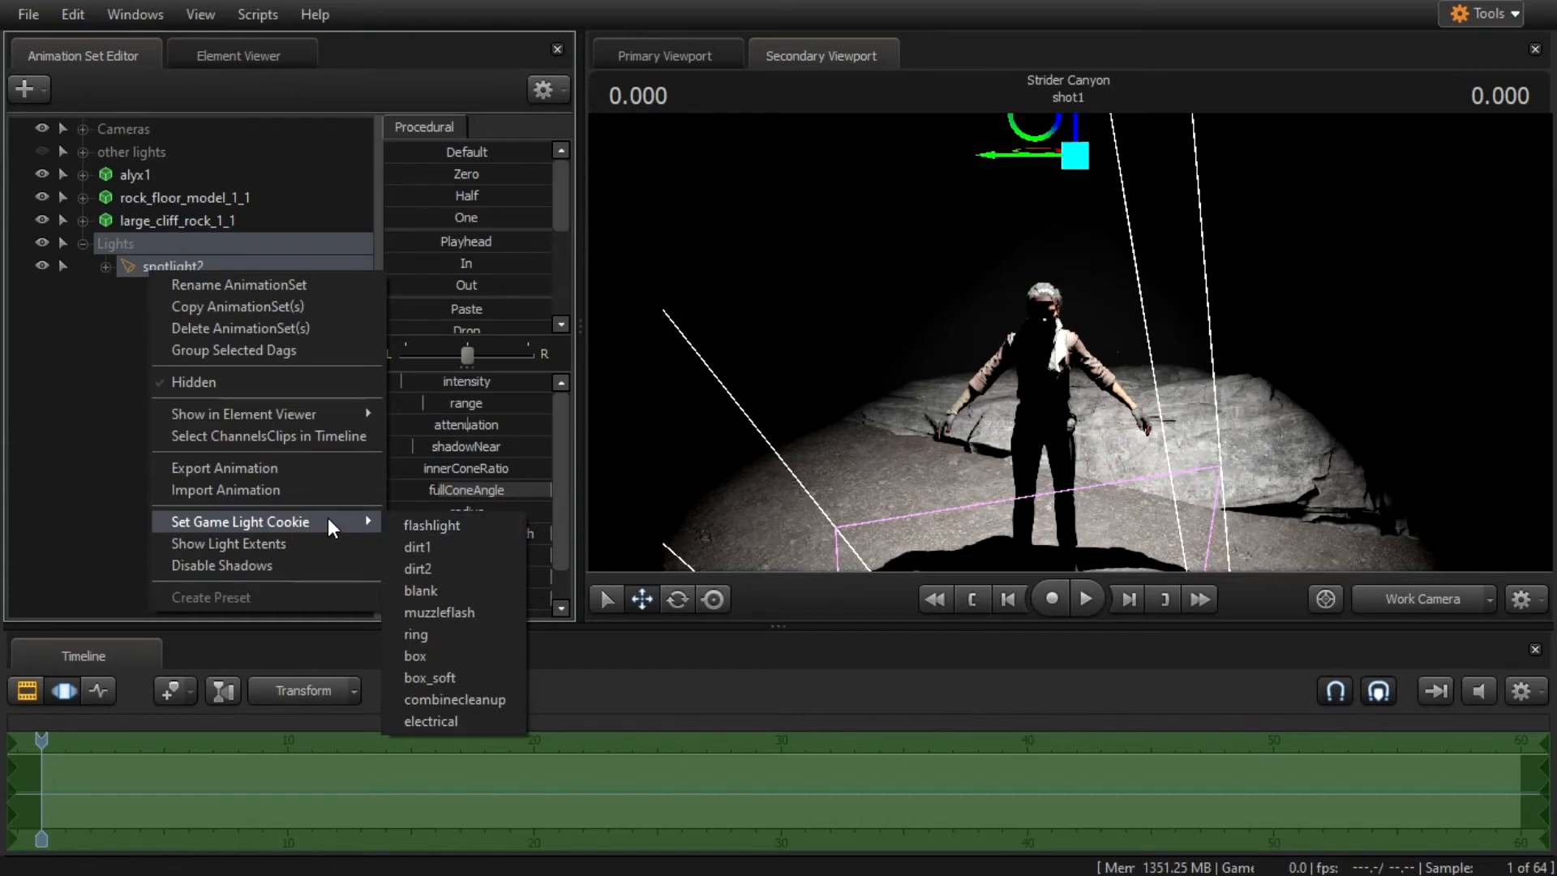
left_click(444, 525)
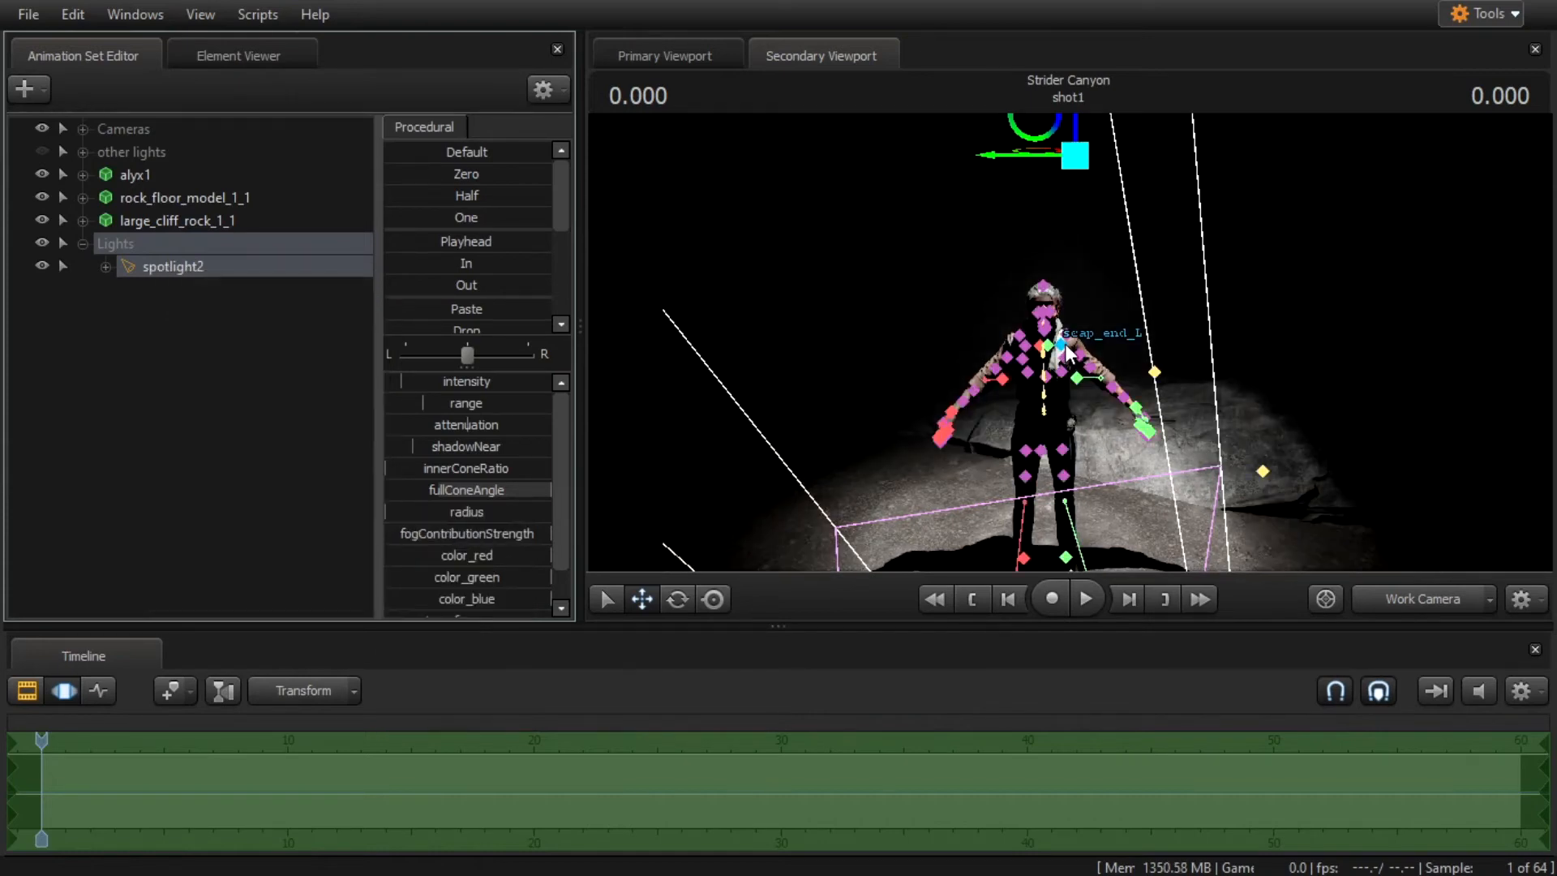
mouse_move(1064, 344)
left_mouse_down()
mouse_move(1056, 489)
mouse_move(1054, 348)
left_mouse_up()
key("w")
key("s")
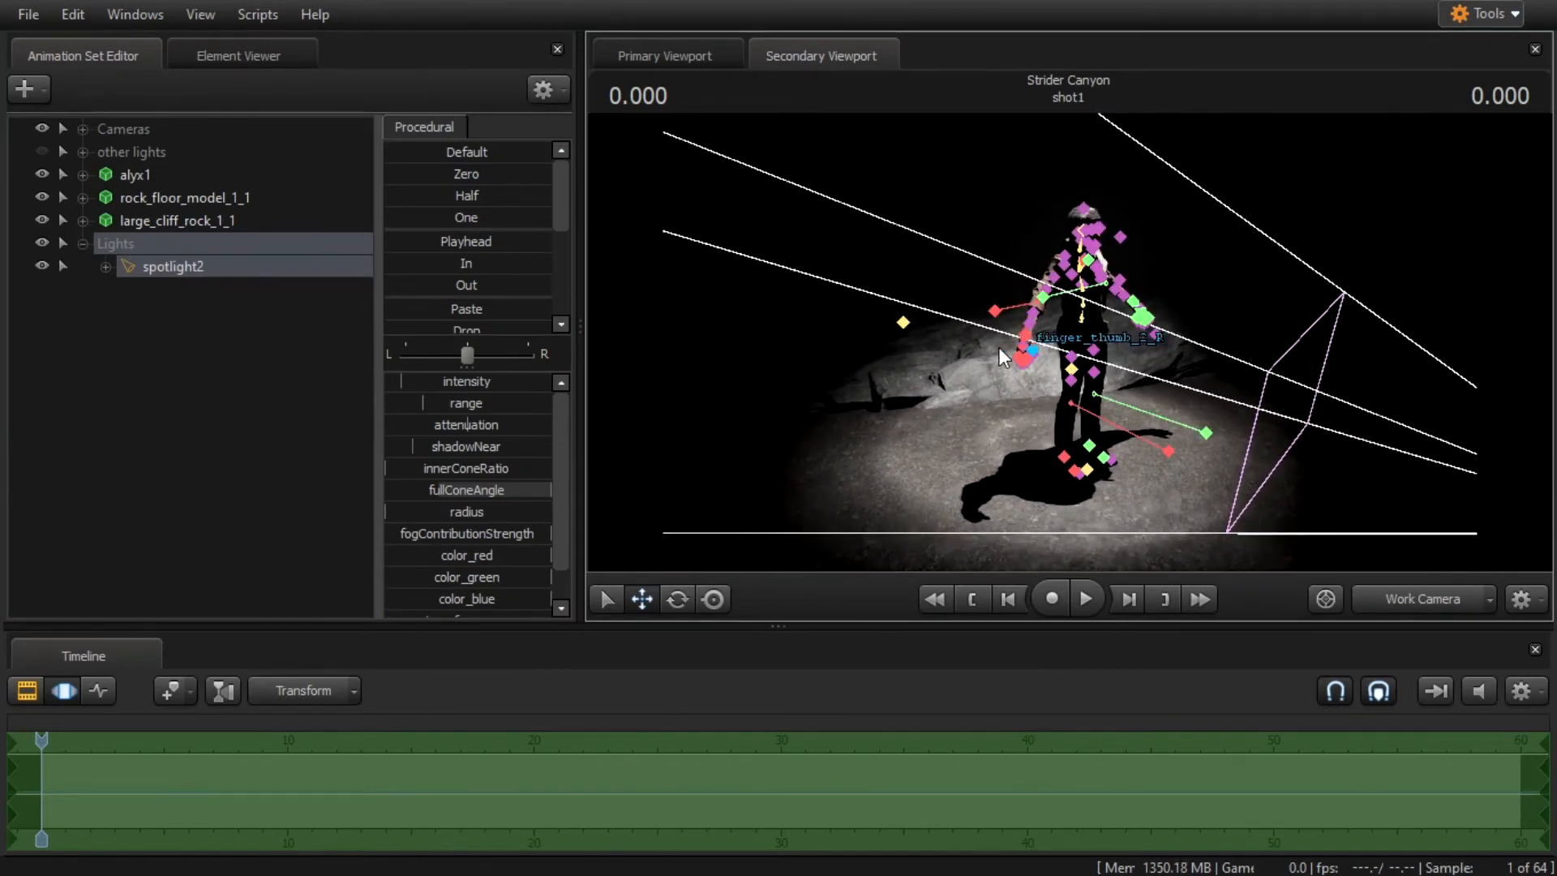
Delete spotlight2, create a new orthographic light in its place and select it in the Lights group.
right_click(201, 275)
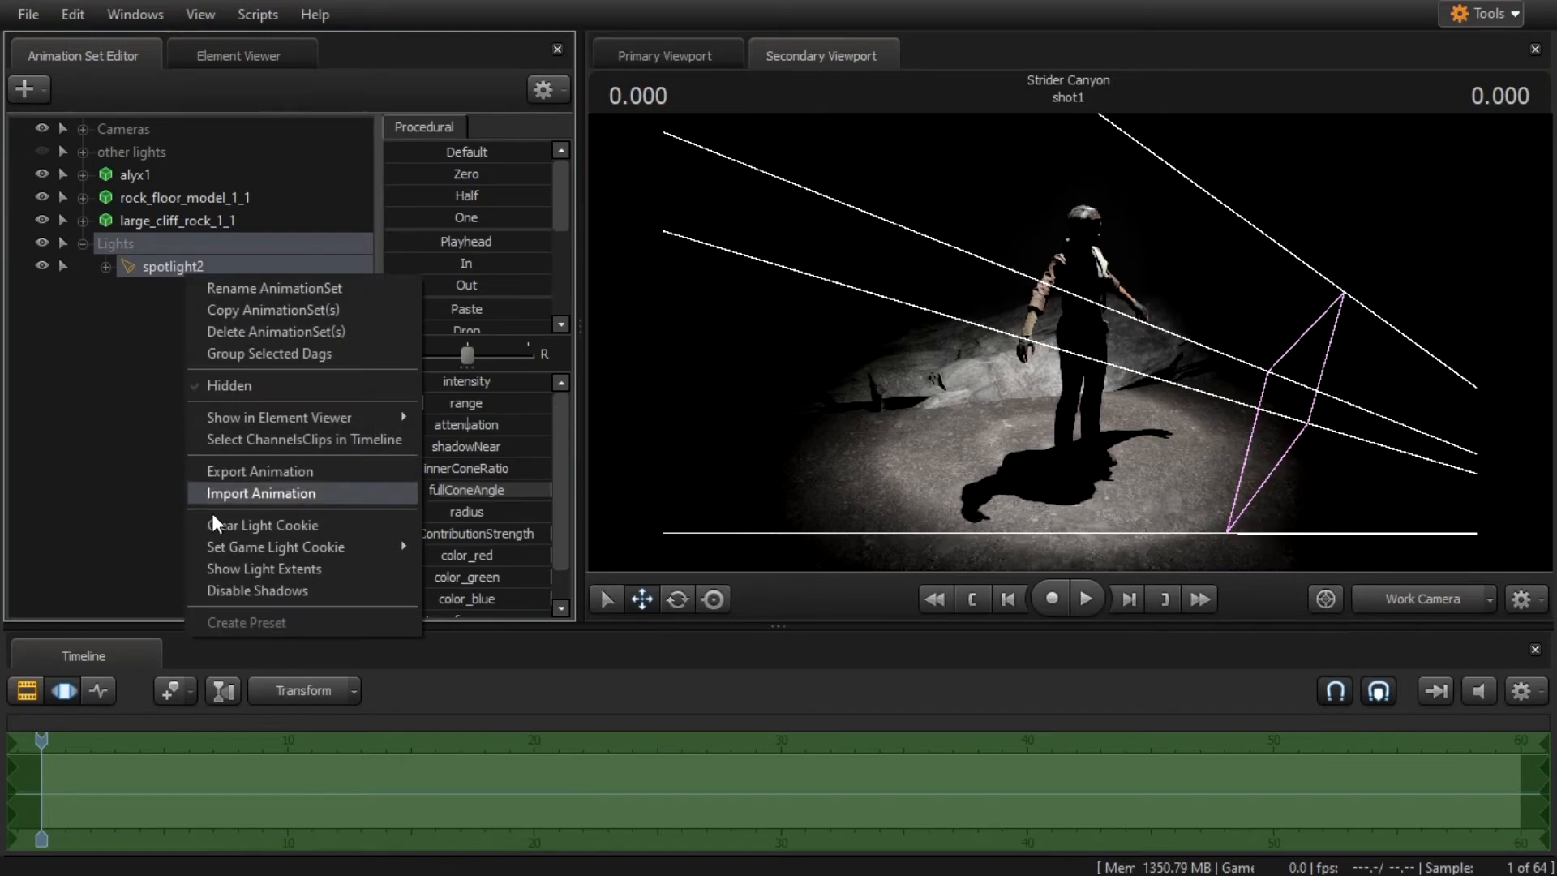
left_click(24, 86)
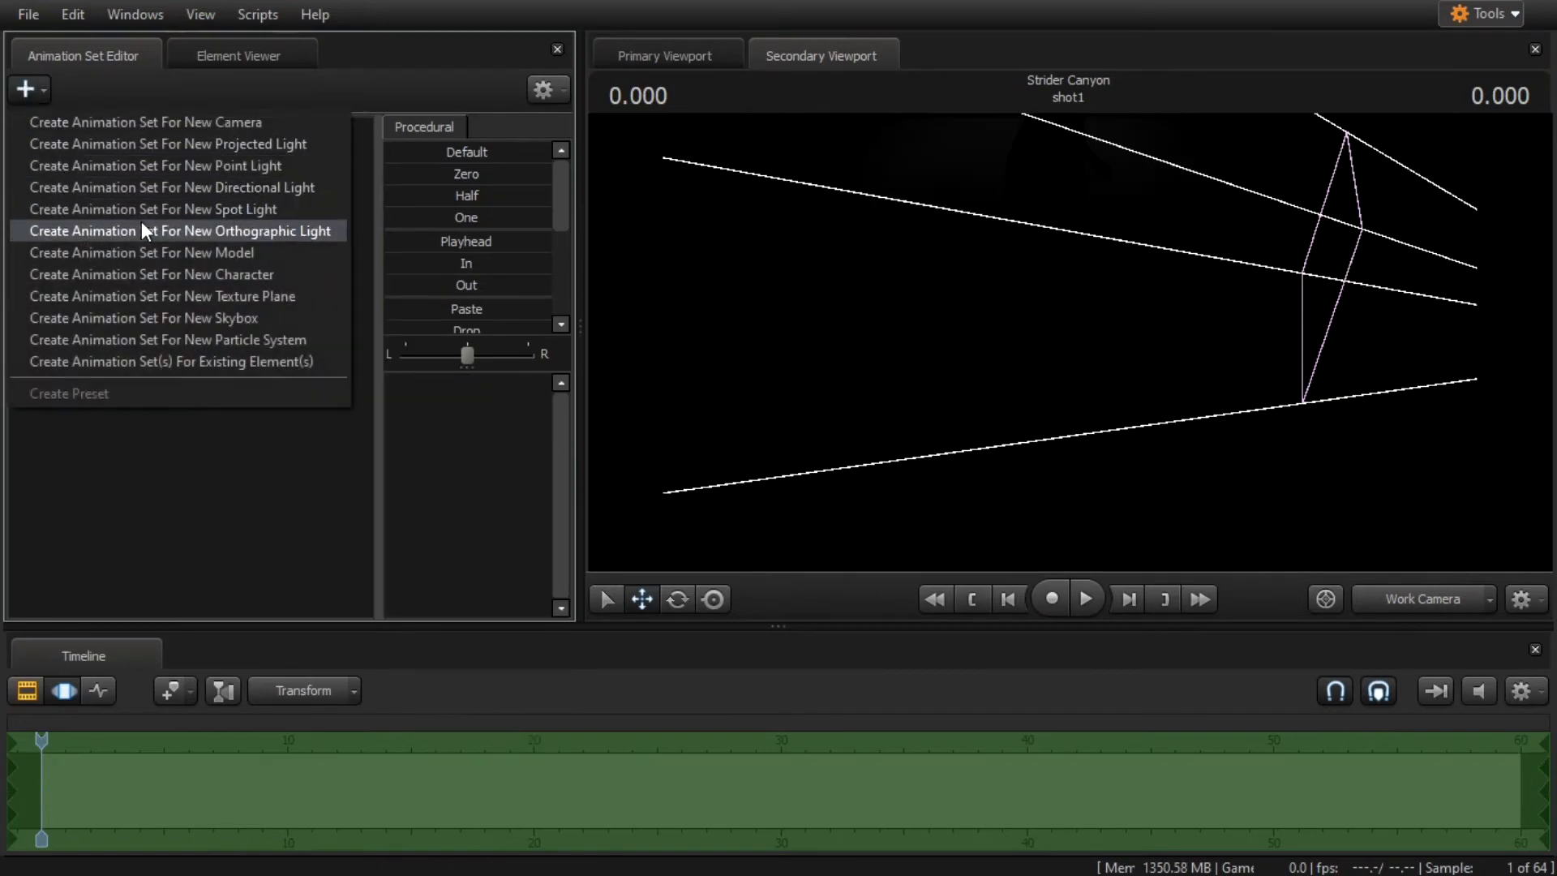
left_click(153, 232)
left_click(76, 243)
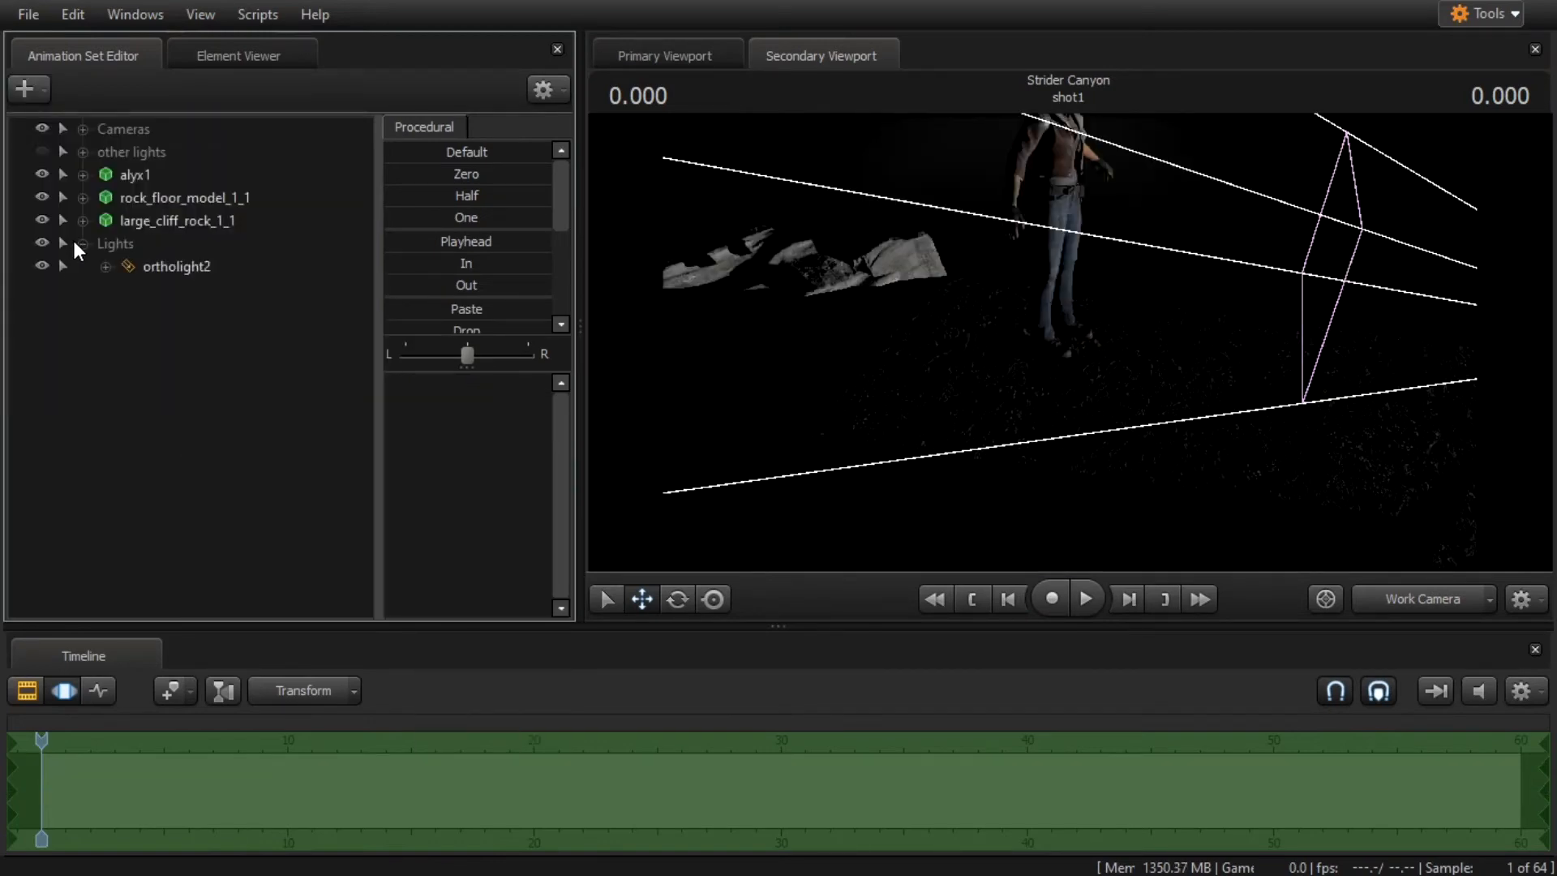
left_click(180, 265)
Rotate ortholight2 toward the ground and reposition it so that it lights the whole character, keeping the light selected.
key("f")
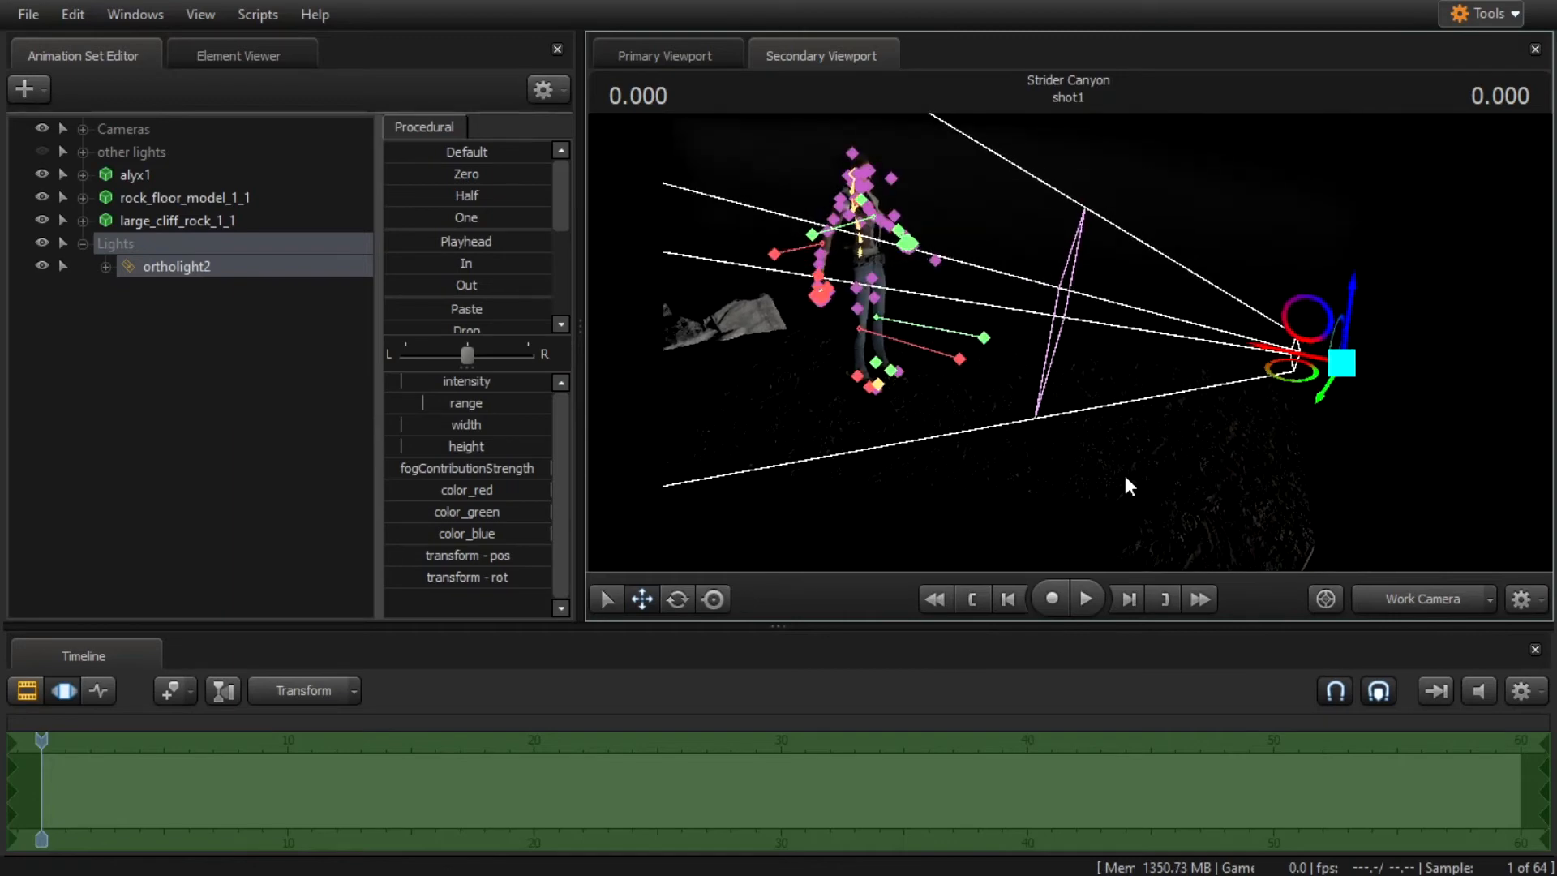
left_click(677, 598)
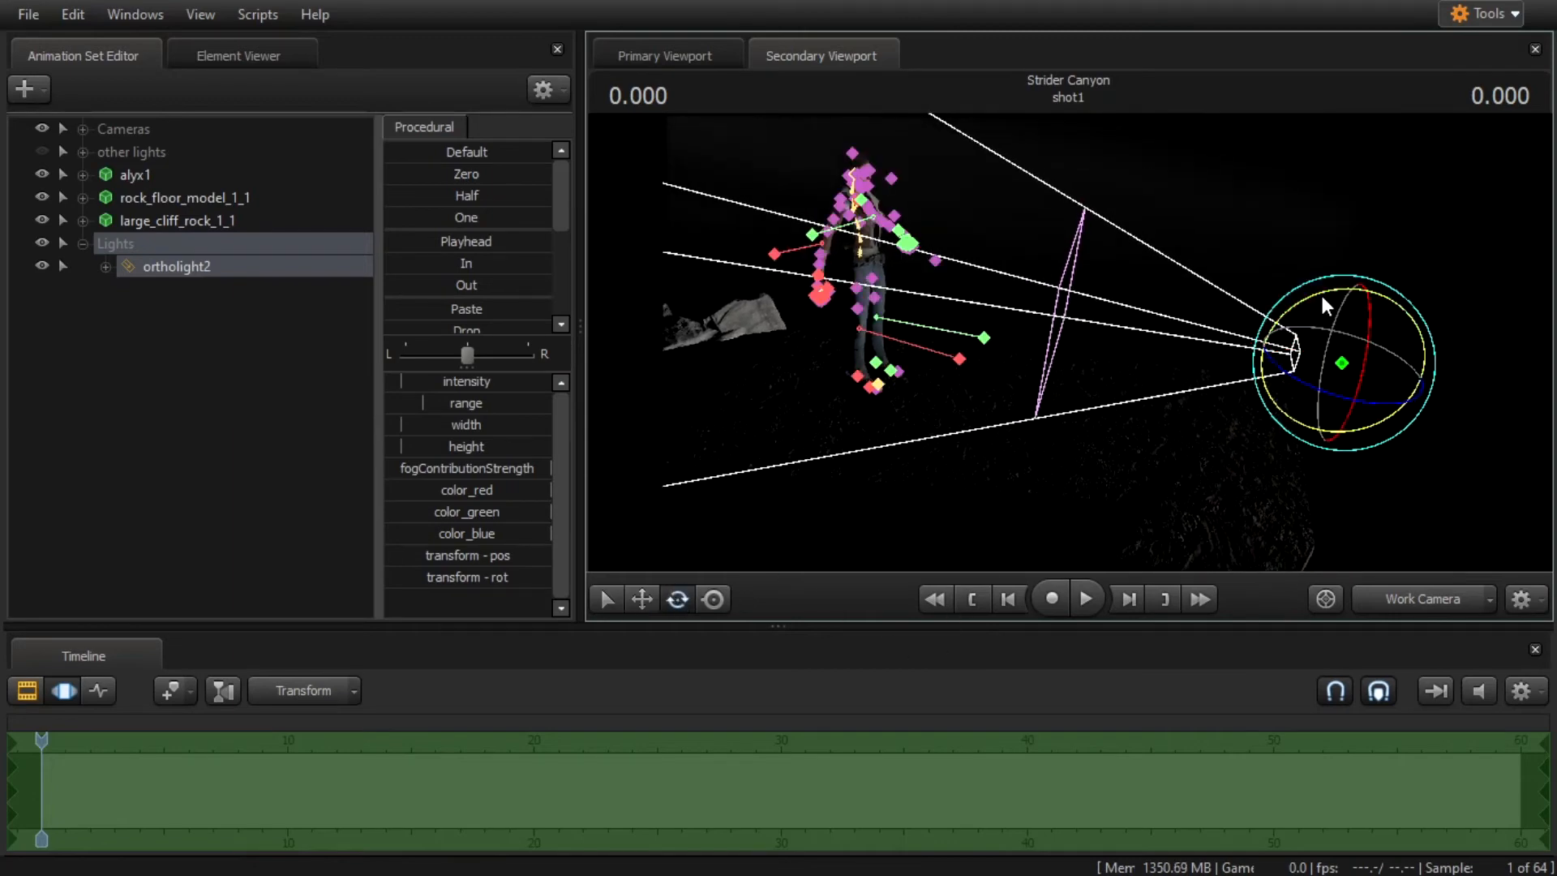
left_click_drag(1321, 295, 1292, 299)
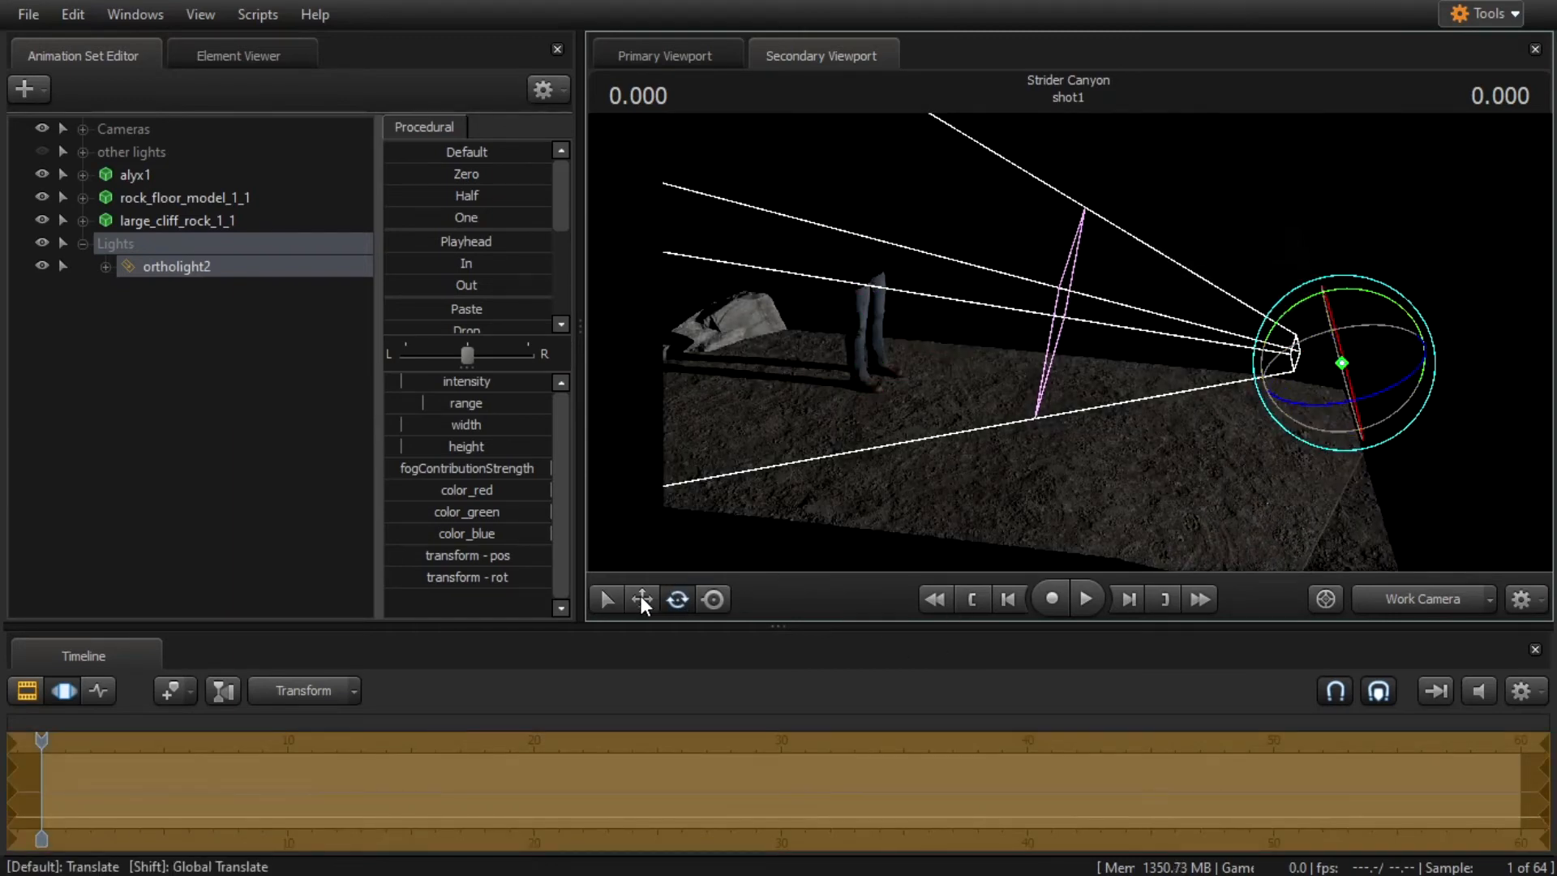
left_click(642, 598)
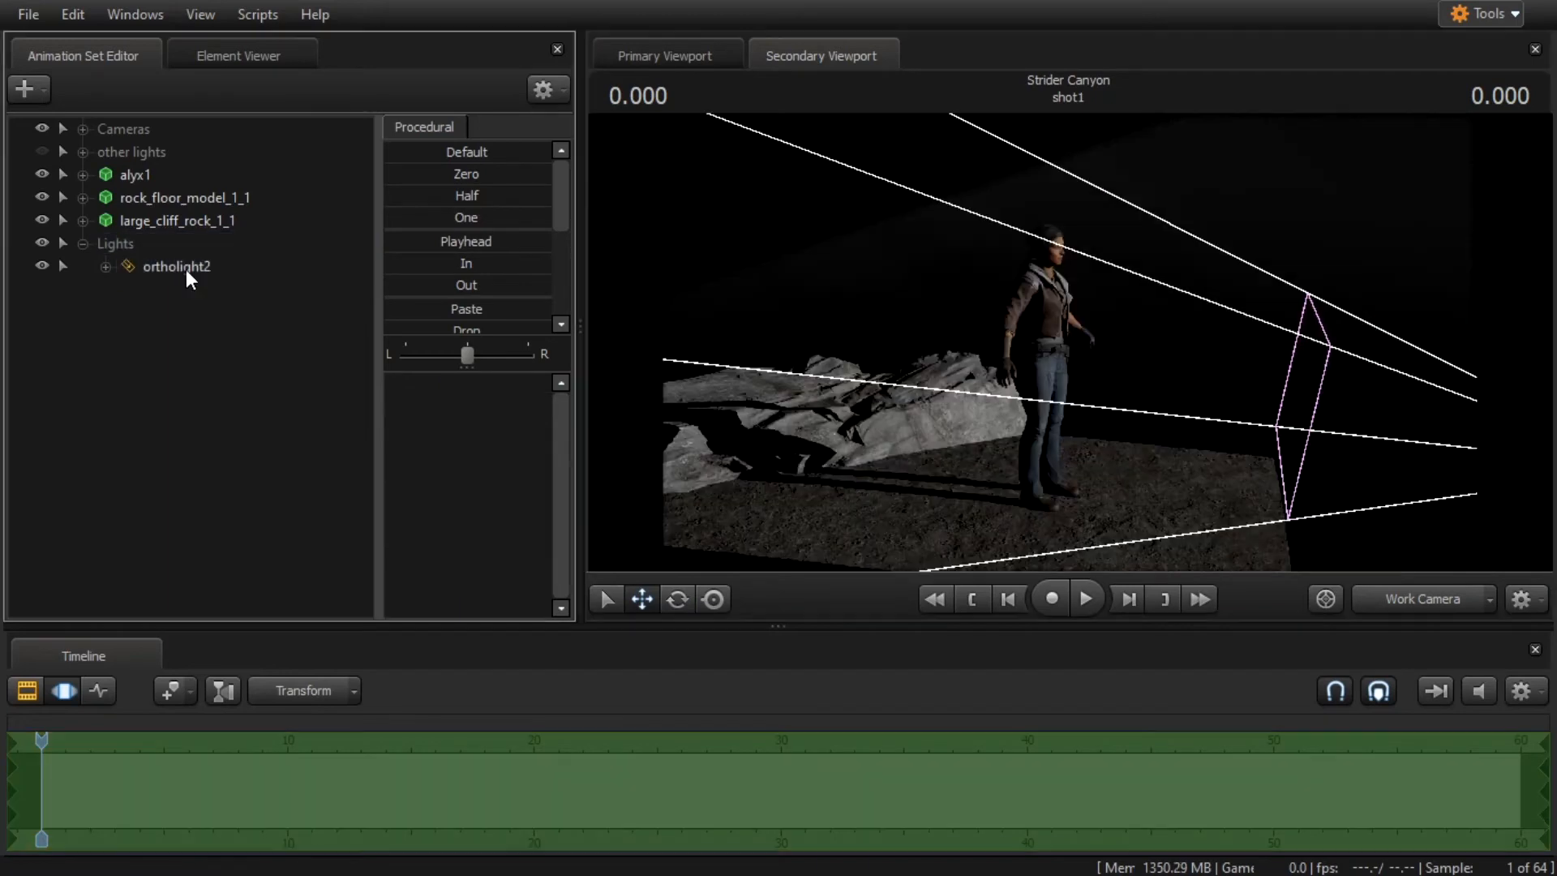
left_click(187, 269)
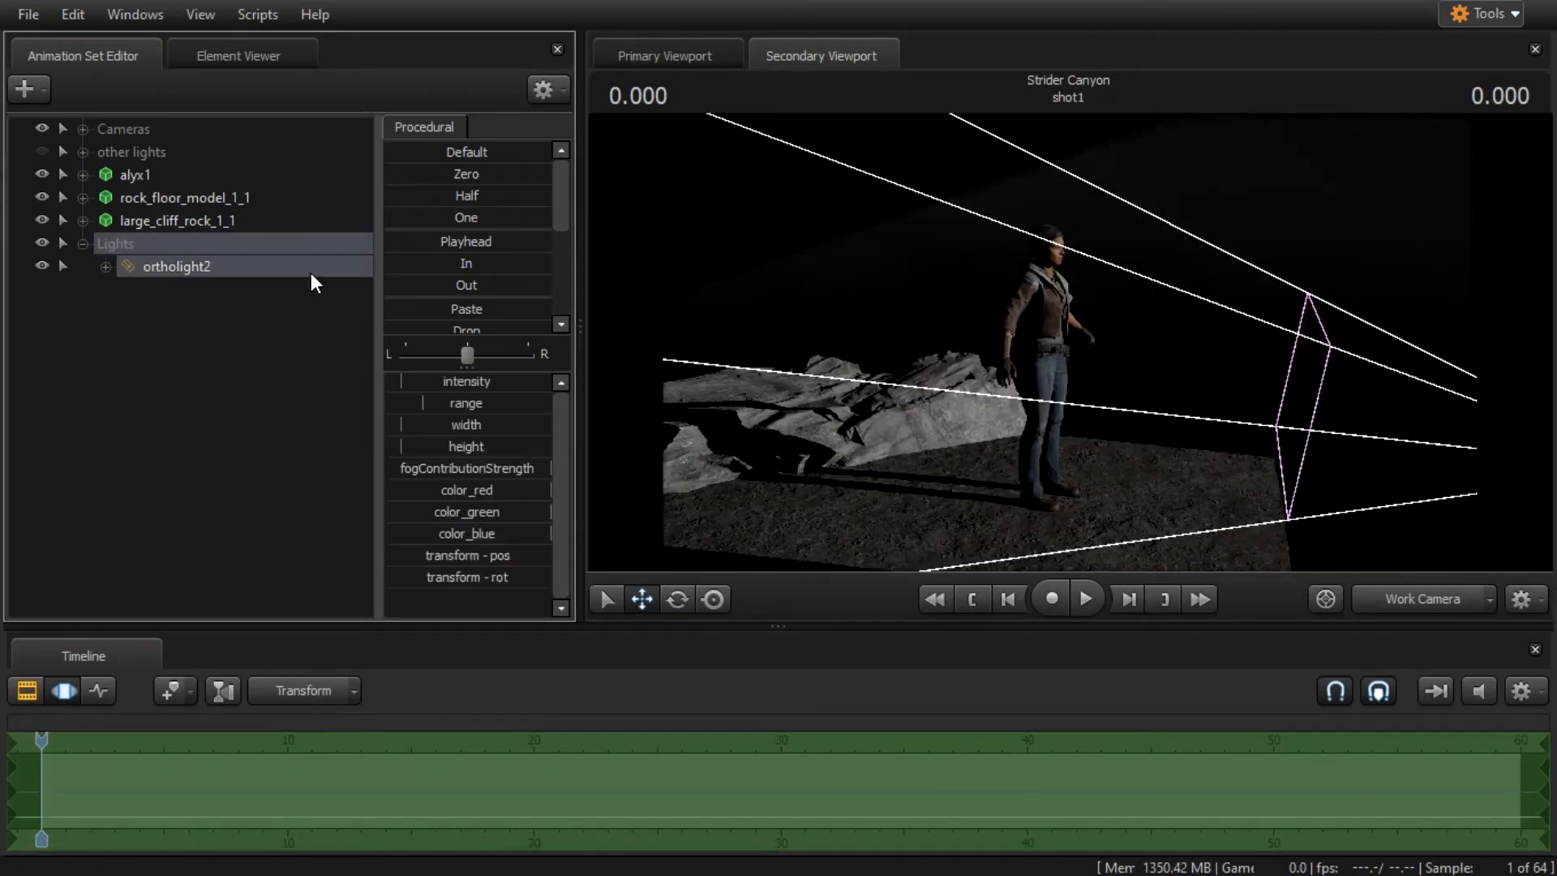
Increase ortholight2's width and height to their maximum so that the light covers the canyon.
left_click_drag(892, 324, 1022, 292)
left_click_drag(1070, 342, 900, 342)
left_click_drag(1338, 371, 1337, 371)
key("w")
key("ctrl")
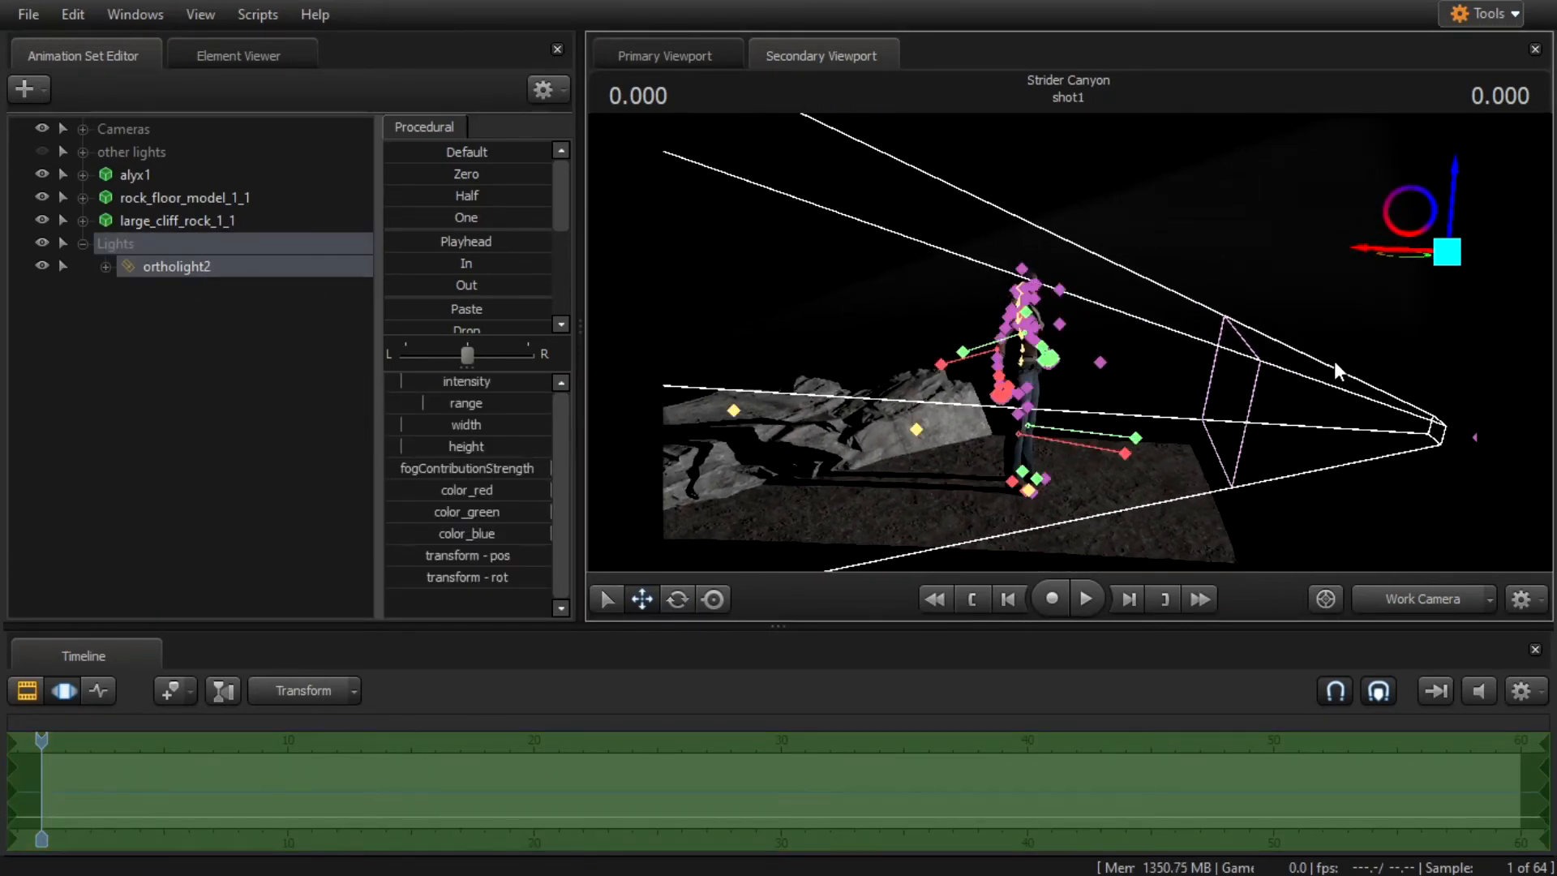
mouse_move(428, 426)
left_mouse_down()
mouse_move(501, 426)
mouse_move(413, 427)
mouse_move(452, 425)
left_mouse_up()
mouse_move(1147, 384)
left_mouse_down()
mouse_move(1111, 421)
mouse_move(1147, 385)
left_mouse_up()
left_click_drag(441, 446, 451, 446)
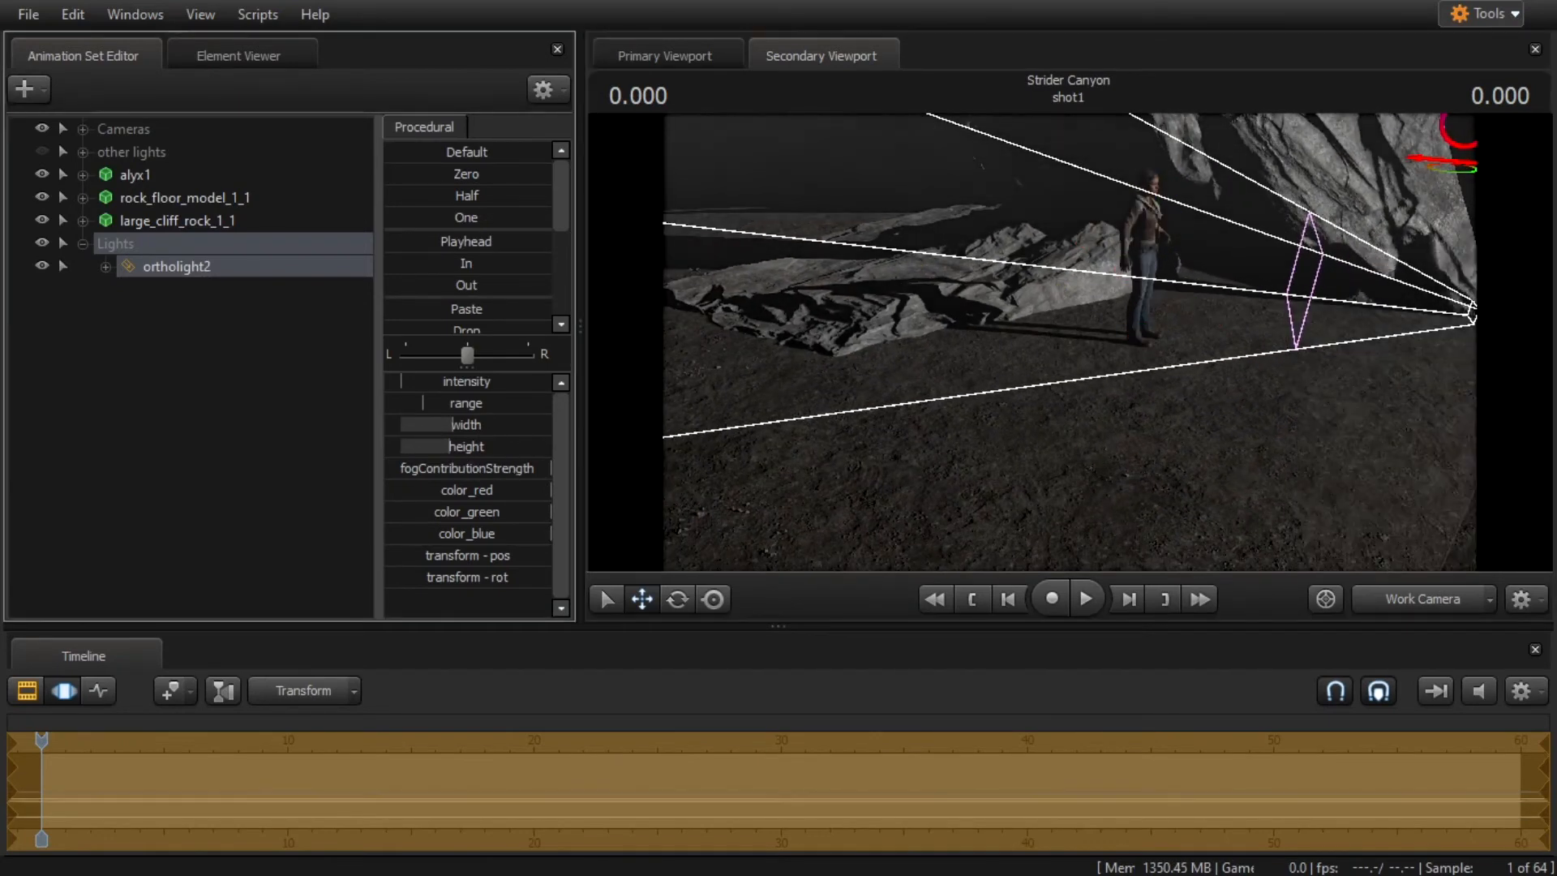
mouse_move(1301, 487)
left_mouse_down()
mouse_move(1119, 478)
mouse_move(1302, 486)
left_mouse_up()
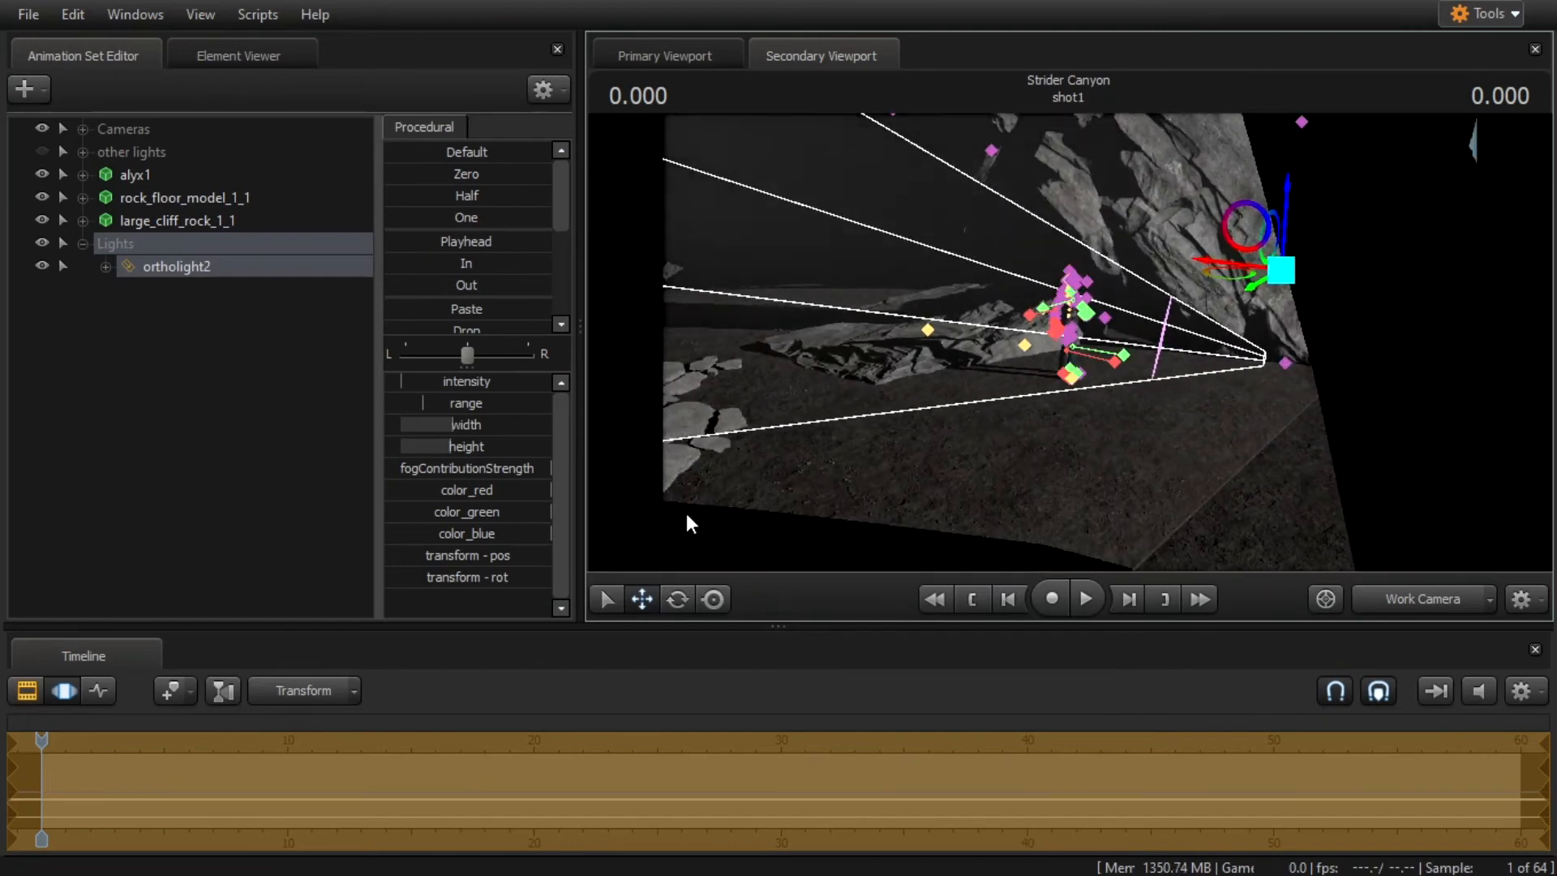
left_click_drag(465, 444, 610, 427)
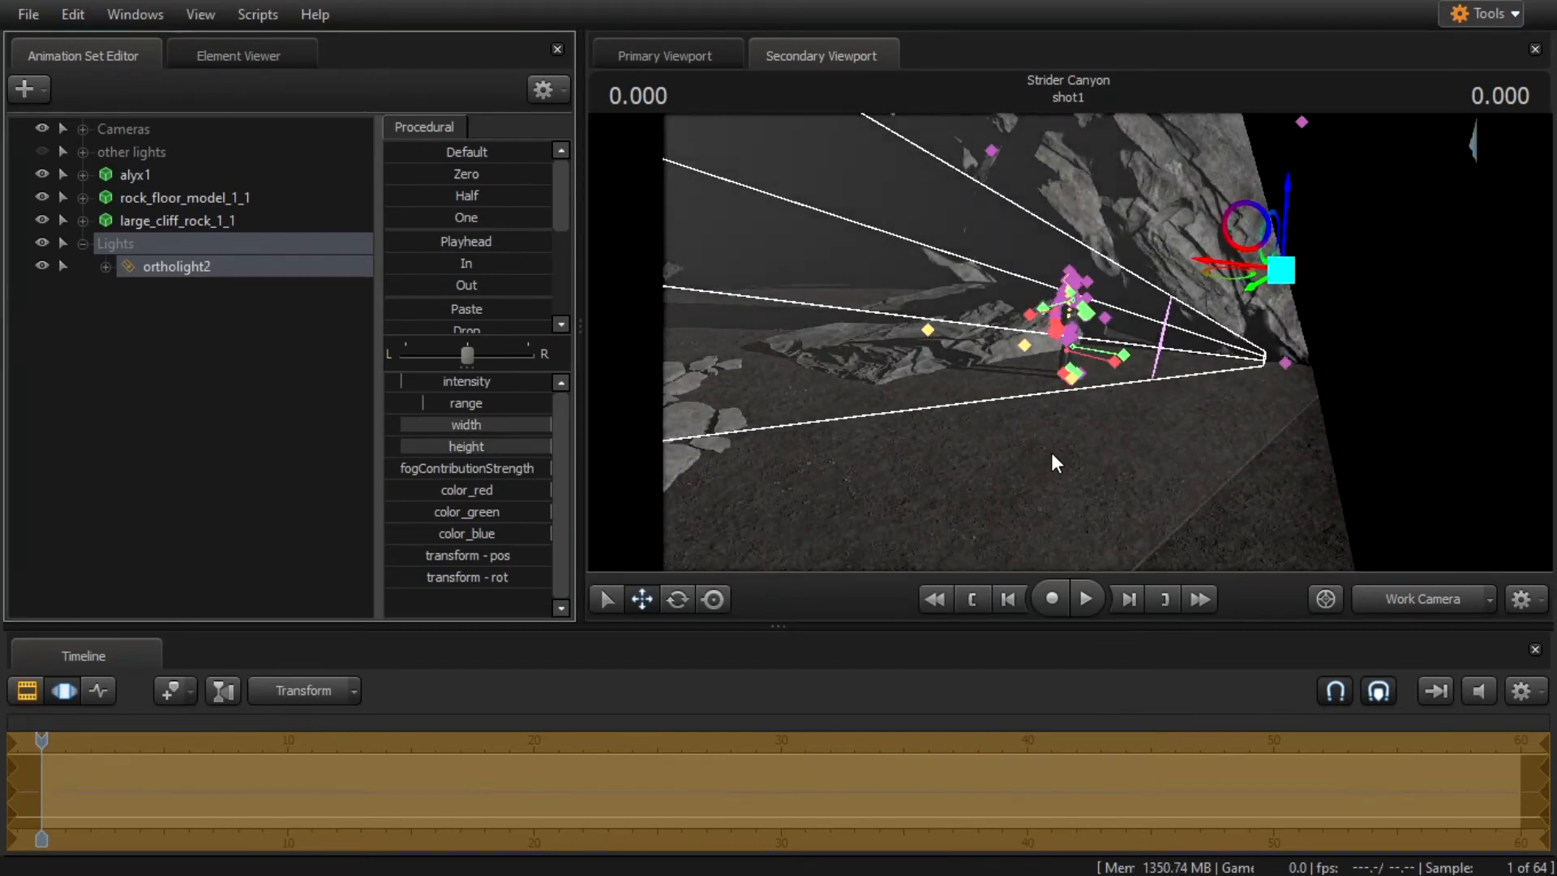
Rotate ortholight2 so that it shines on the canyon from a different angle.
mouse_move(1053, 455)
left_mouse_down()
mouse_move(811, 437)
mouse_move(1054, 459)
left_mouse_up()
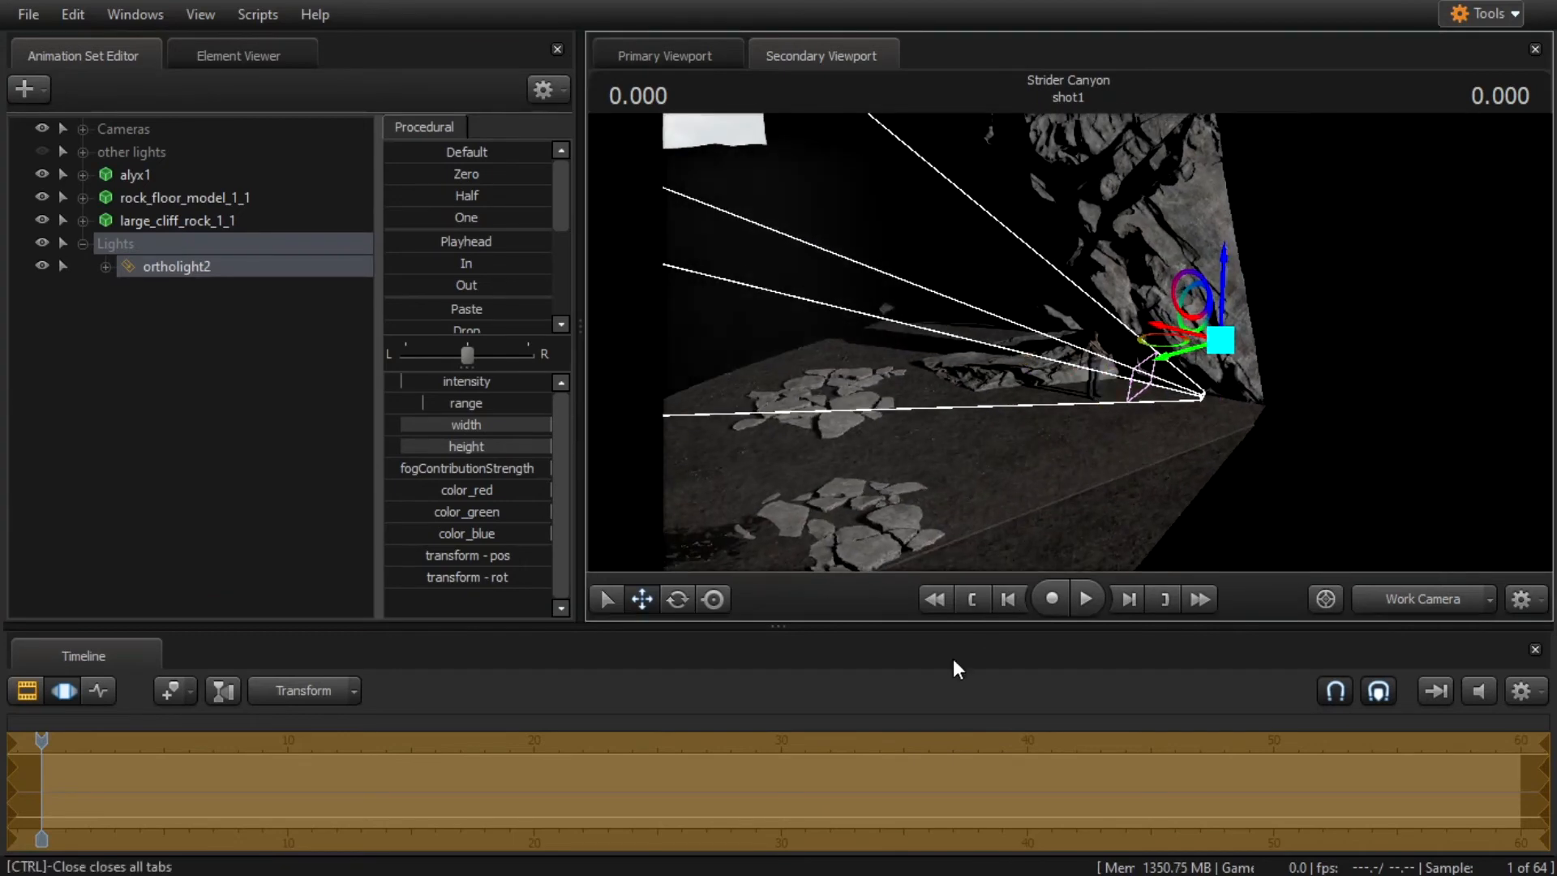
left_click(680, 598)
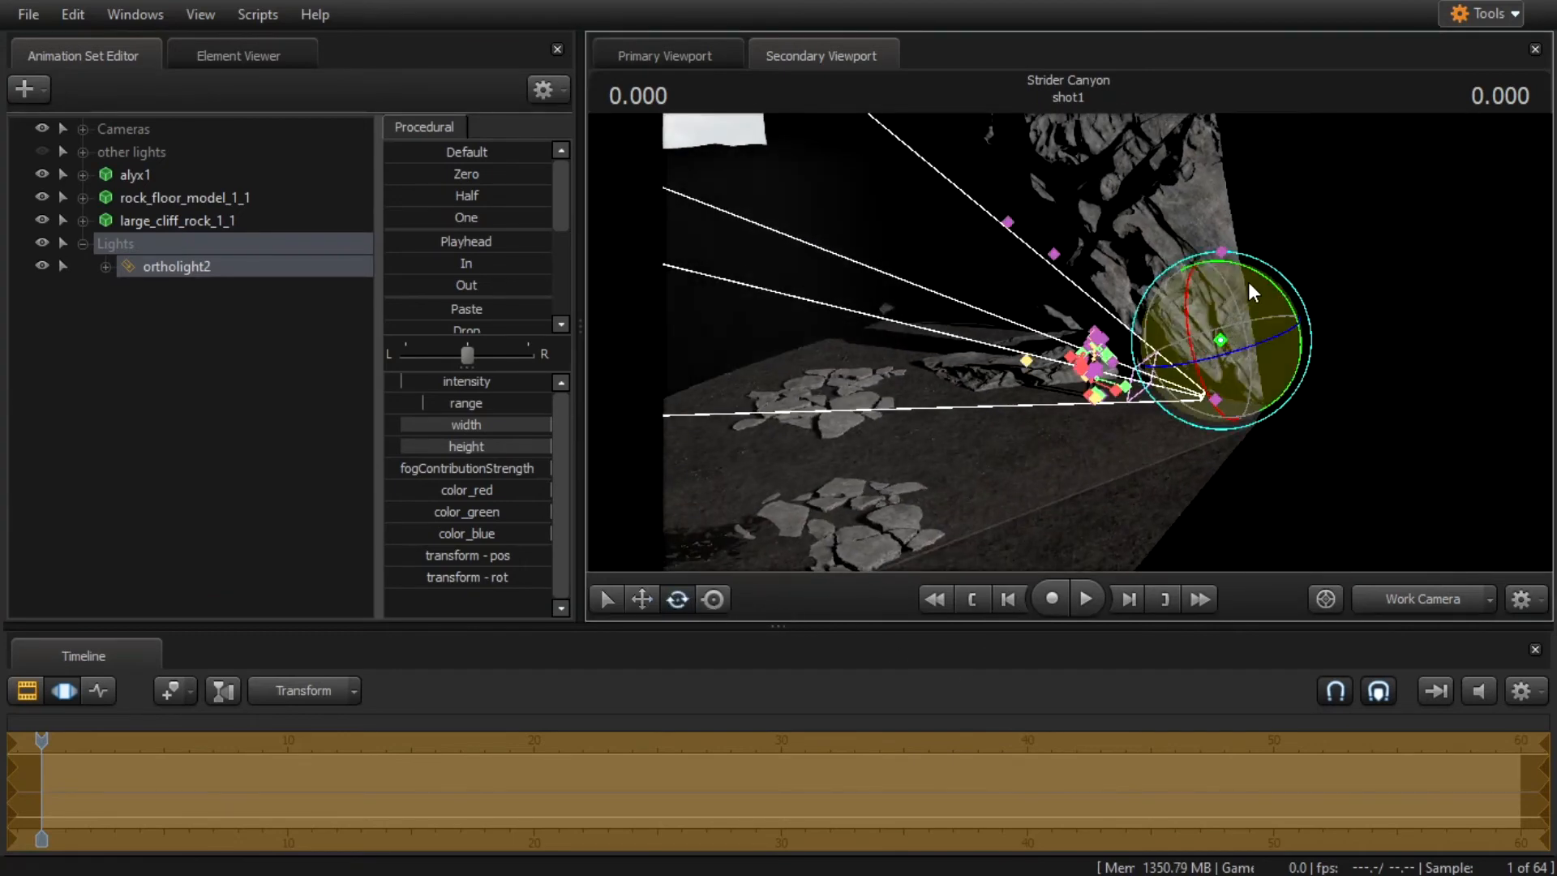
left_click_drag(1282, 283, 1202, 328)
Reduce ortholight2's height to about a quarter of its range and its width to near the minimum, keeping the character lit.
key("w")
left_click_drag(484, 440, 439, 440)
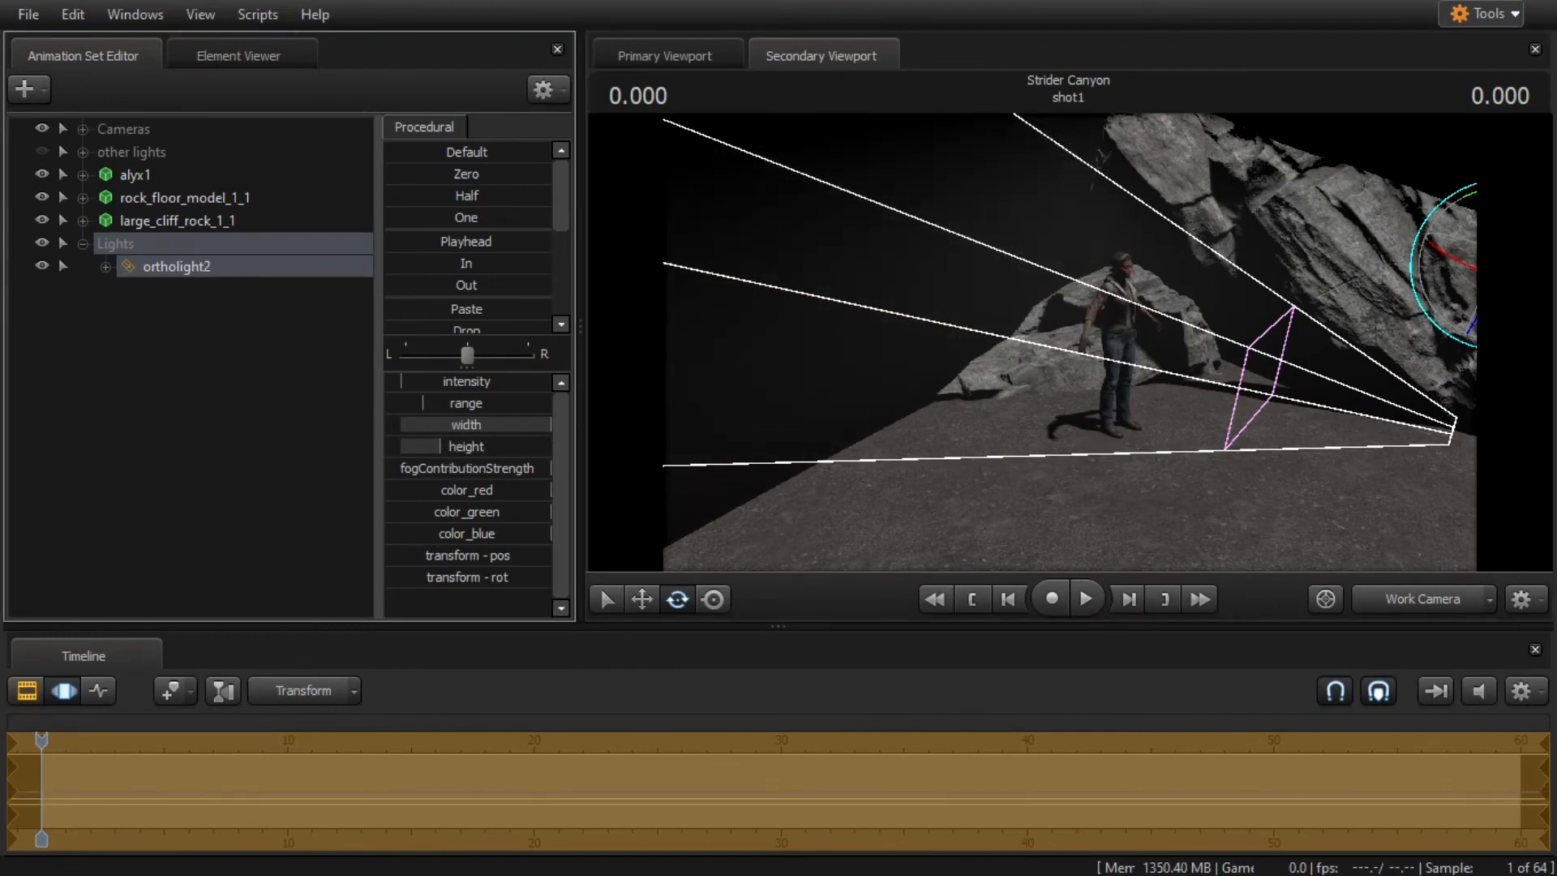
left_click_drag(548, 425, 409, 425)
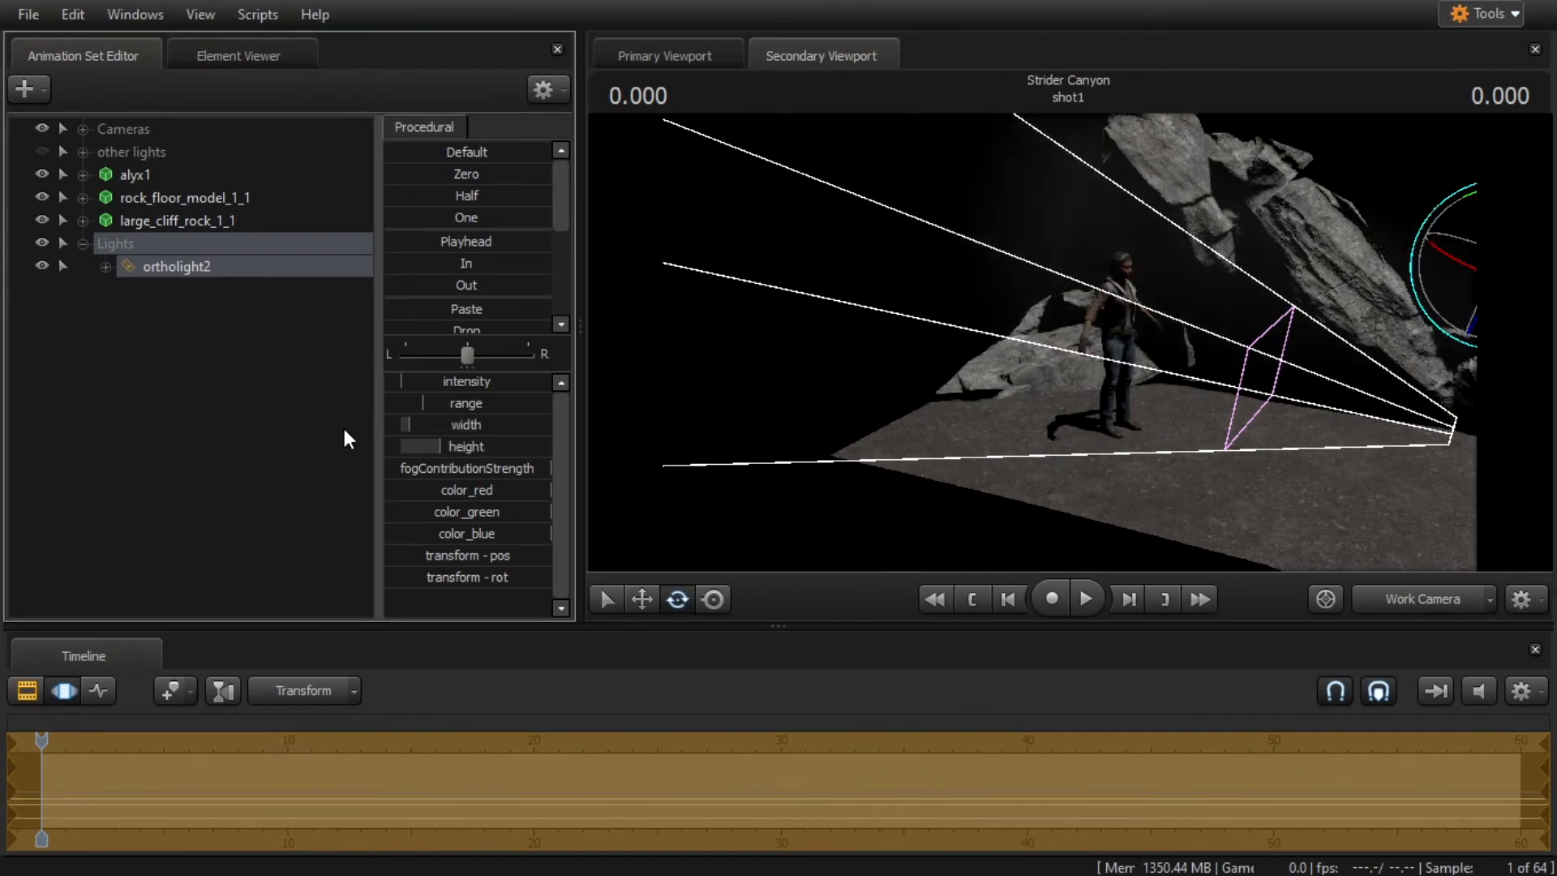
Set ortholight2's game light cookie to flashlight and rotate the light to try out the projected pattern.
right_click(227, 279)
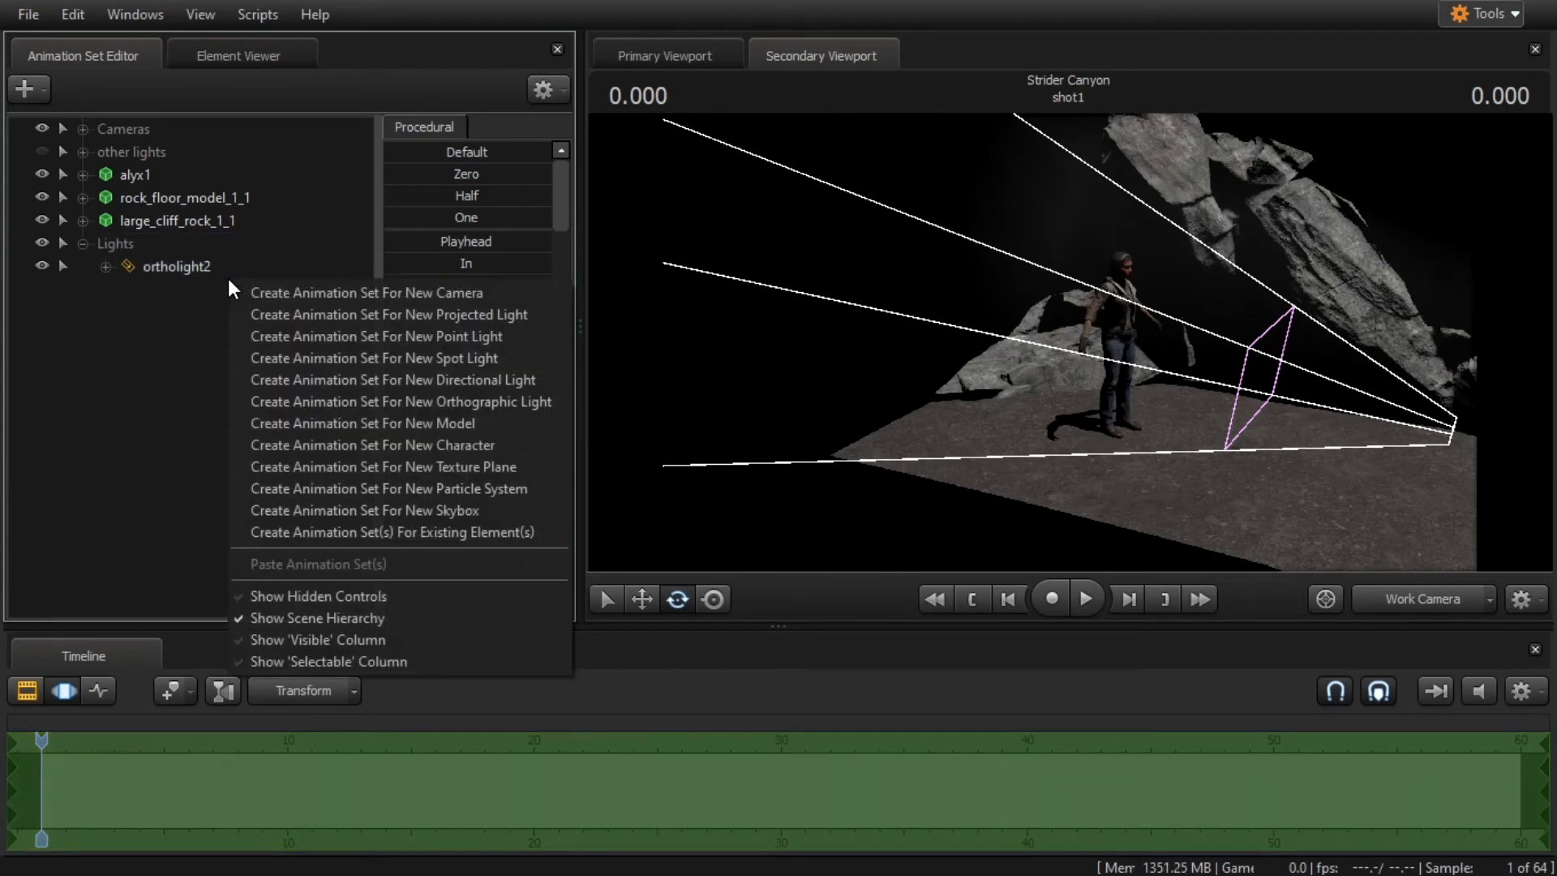
right_click(170, 266)
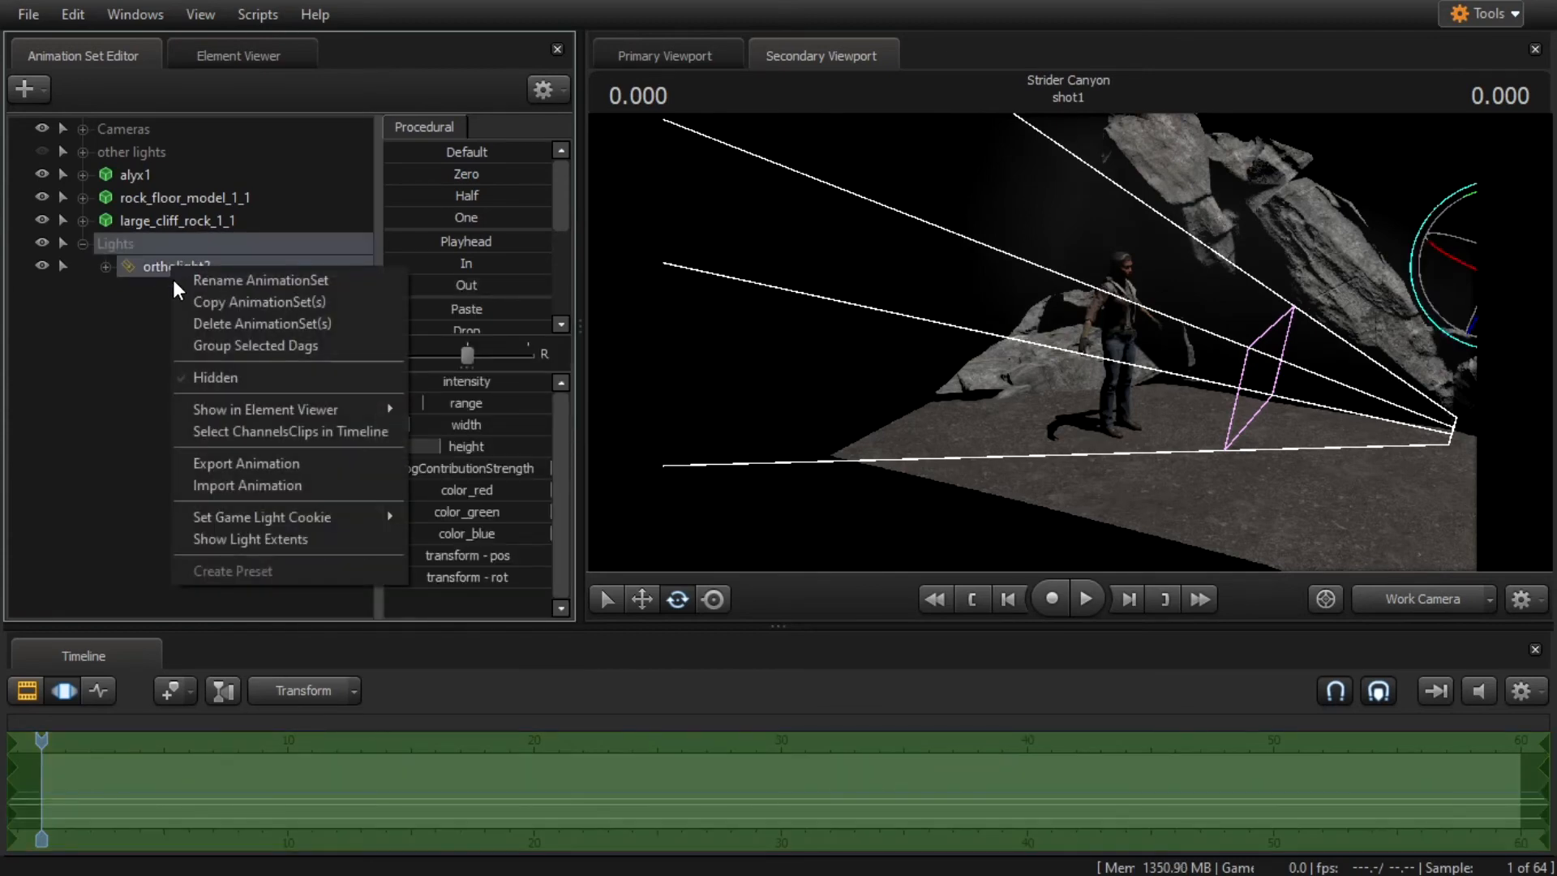
mouse_move(273, 523)
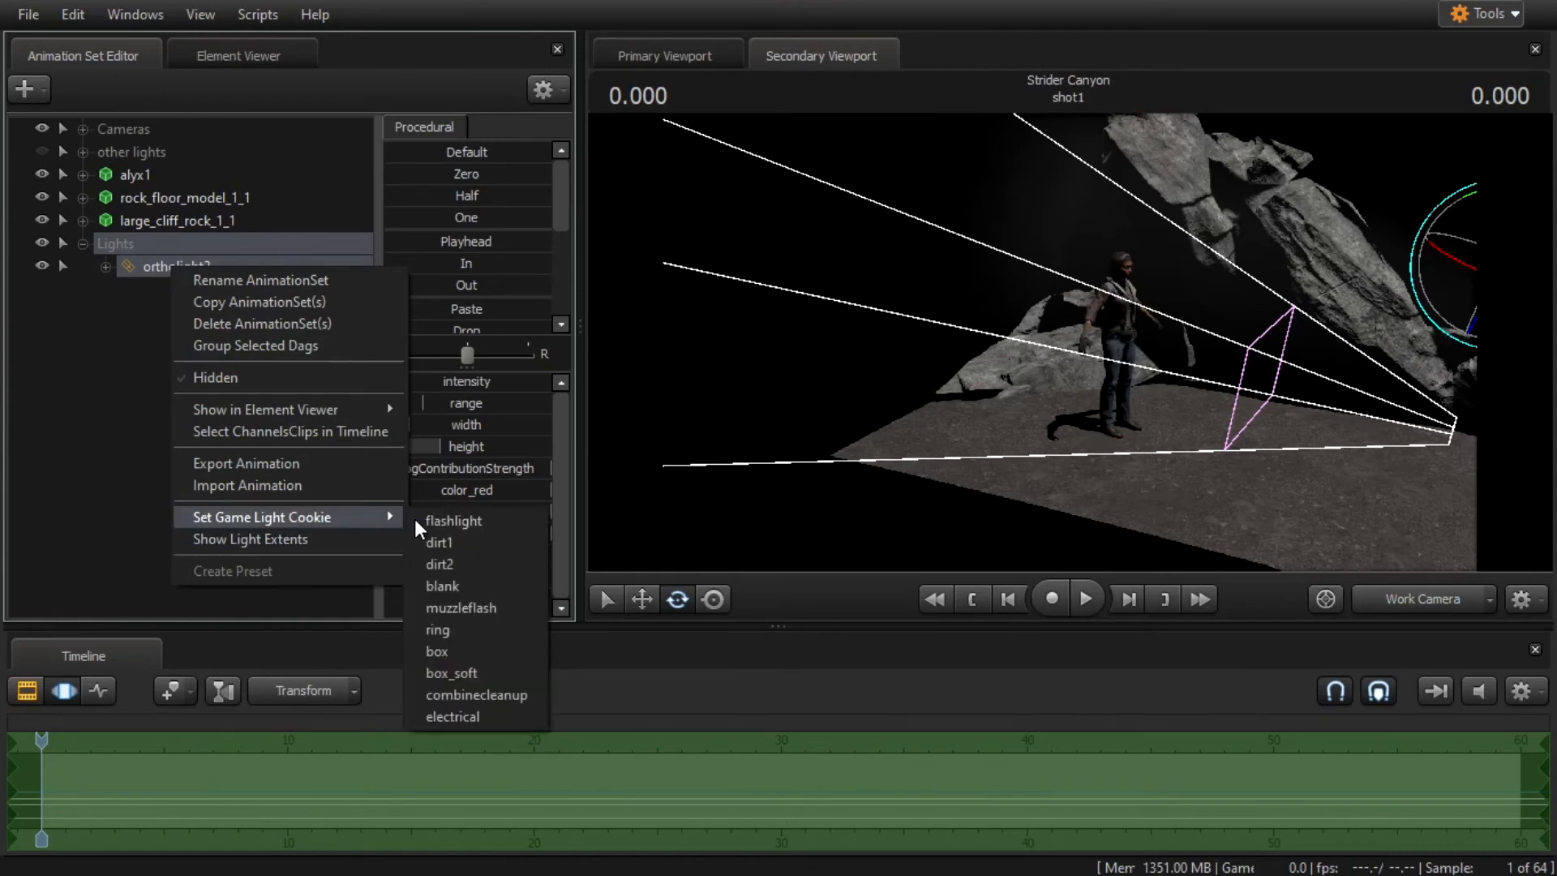
left_click(439, 520)
left_click_drag(819, 373, 1005, 397)
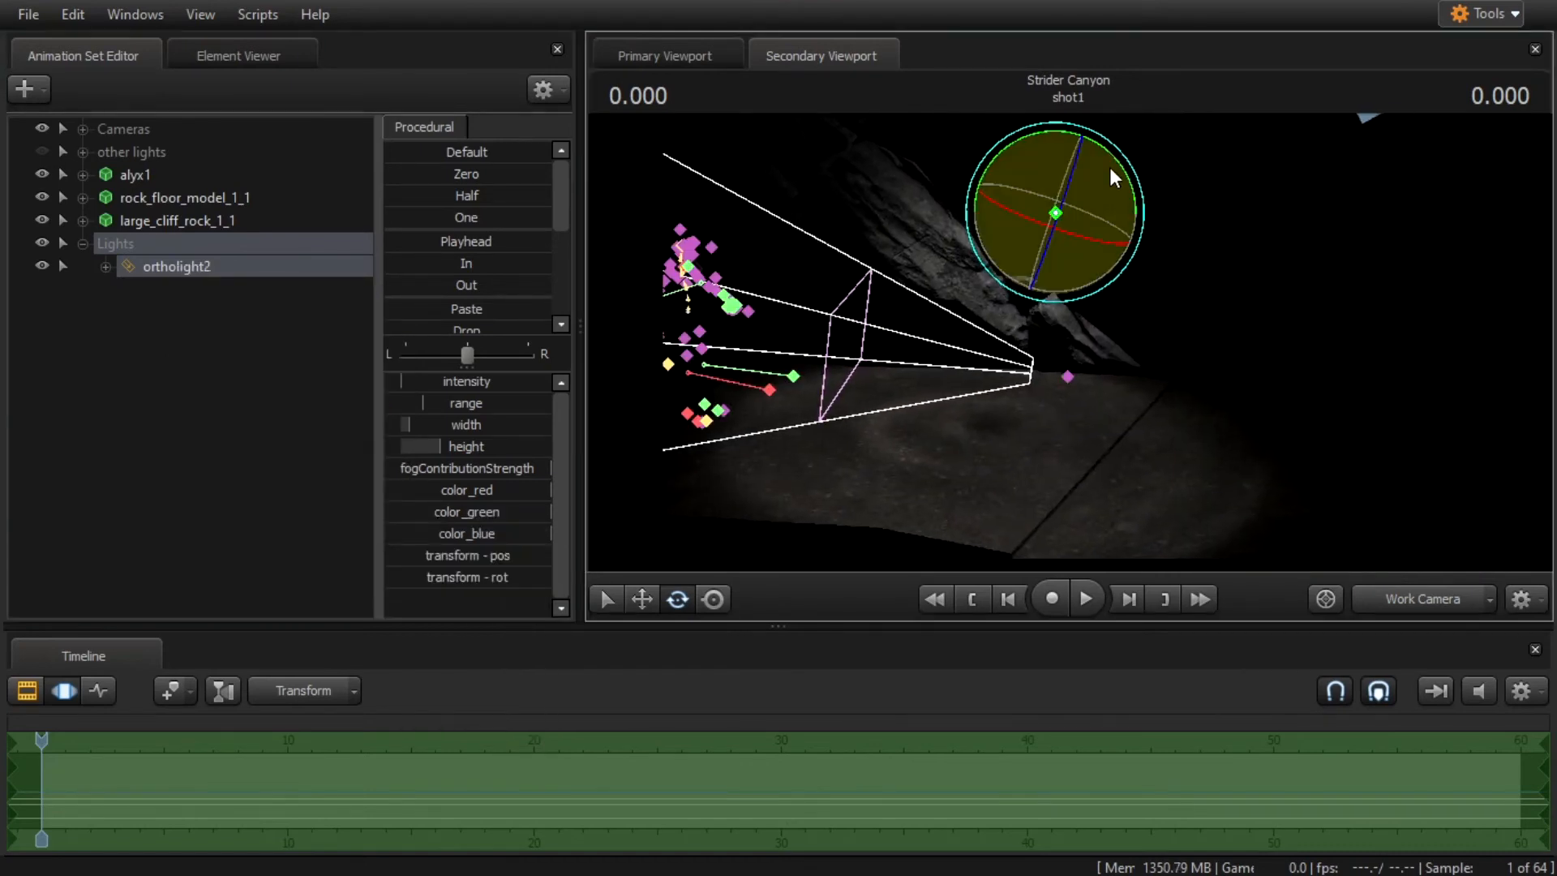
left_click_drag(1112, 146, 1264, 205)
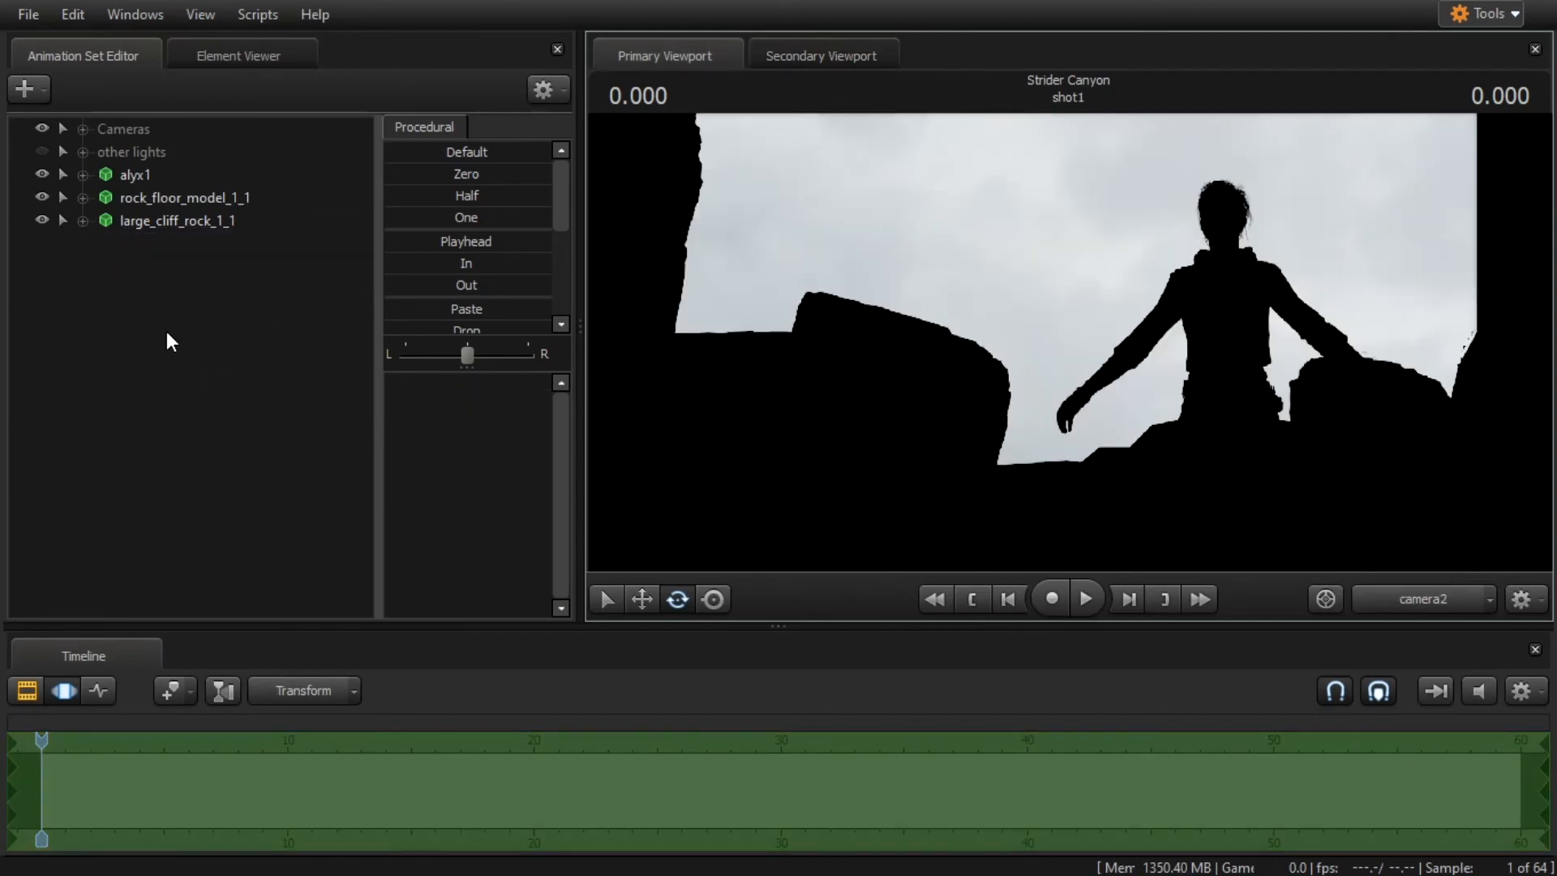
Toggle the visibility of the other lights group to compare the lighting, leaving the group shown.
left_click(40, 151)
left_click(40, 152)
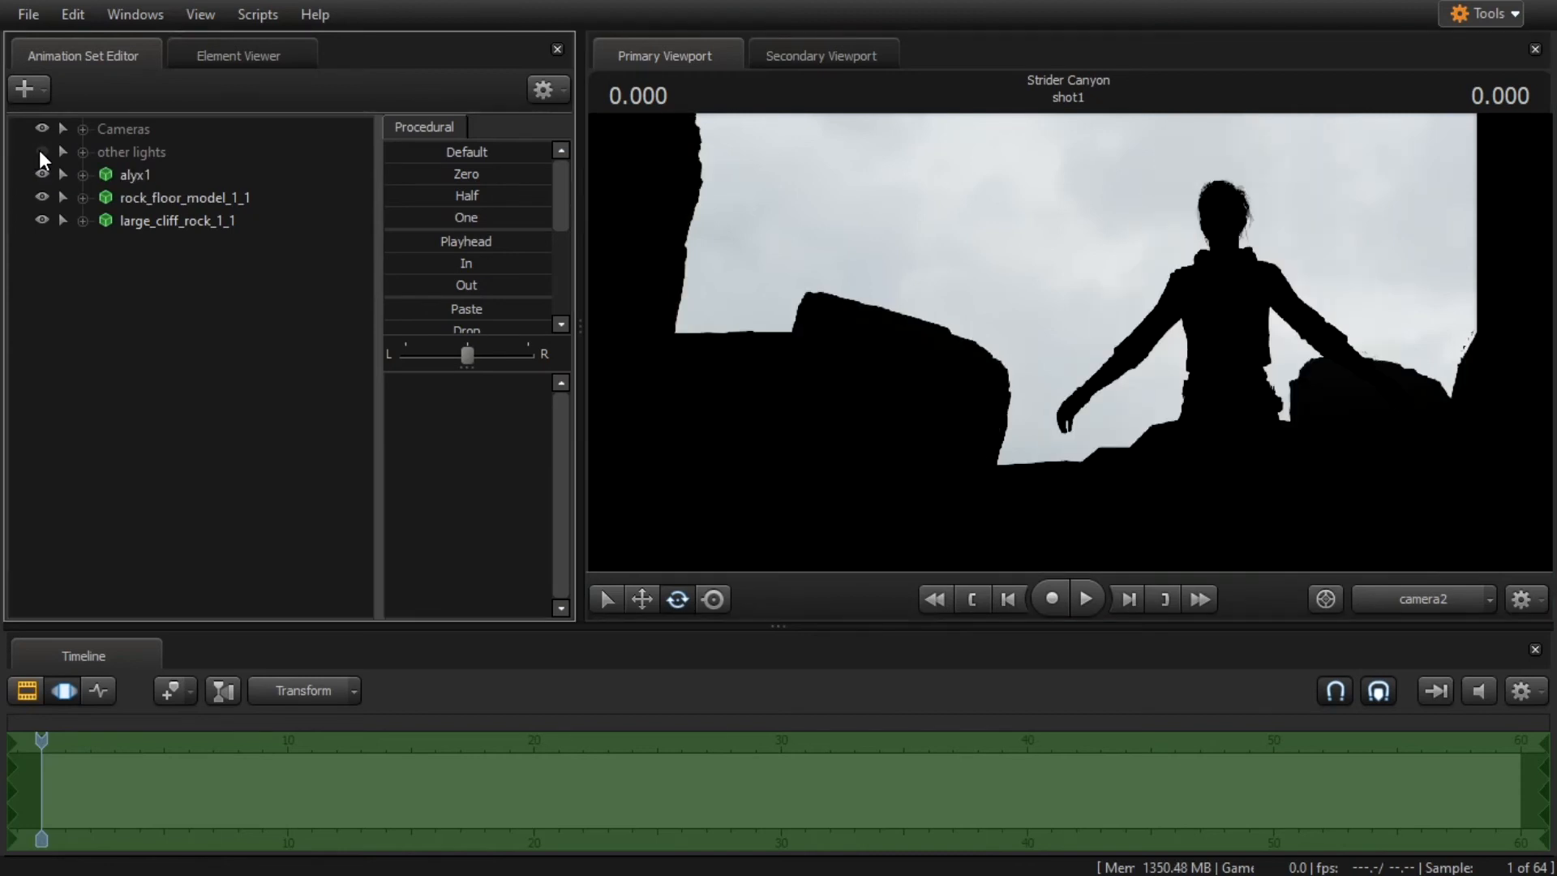
left_click(41, 152)
left_click(41, 151)
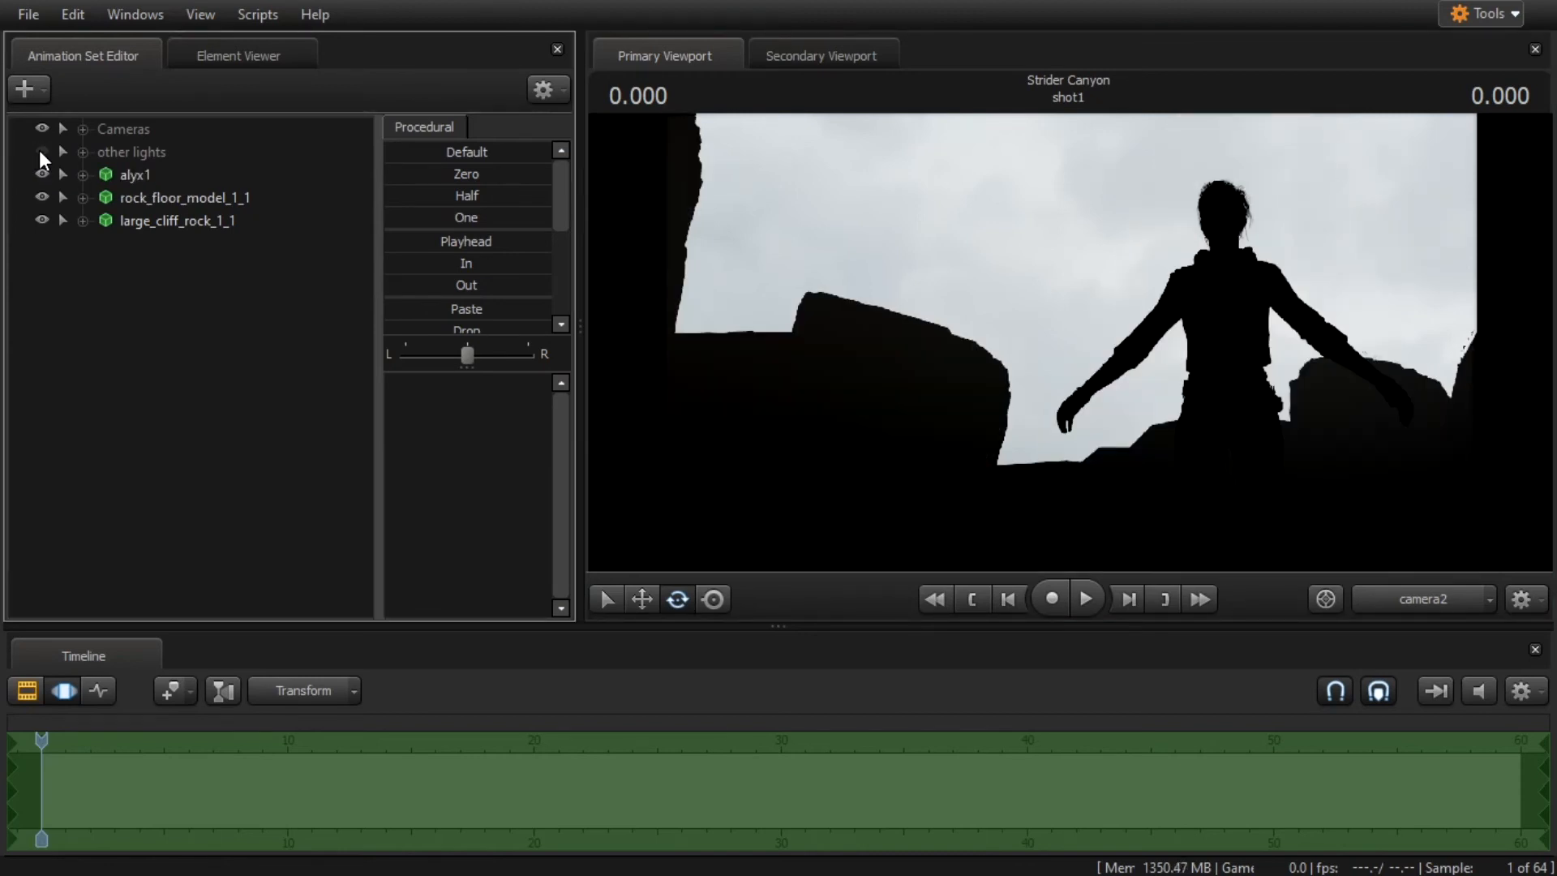
left_click(40, 151)
left_click(41, 152)
left_click(40, 152)
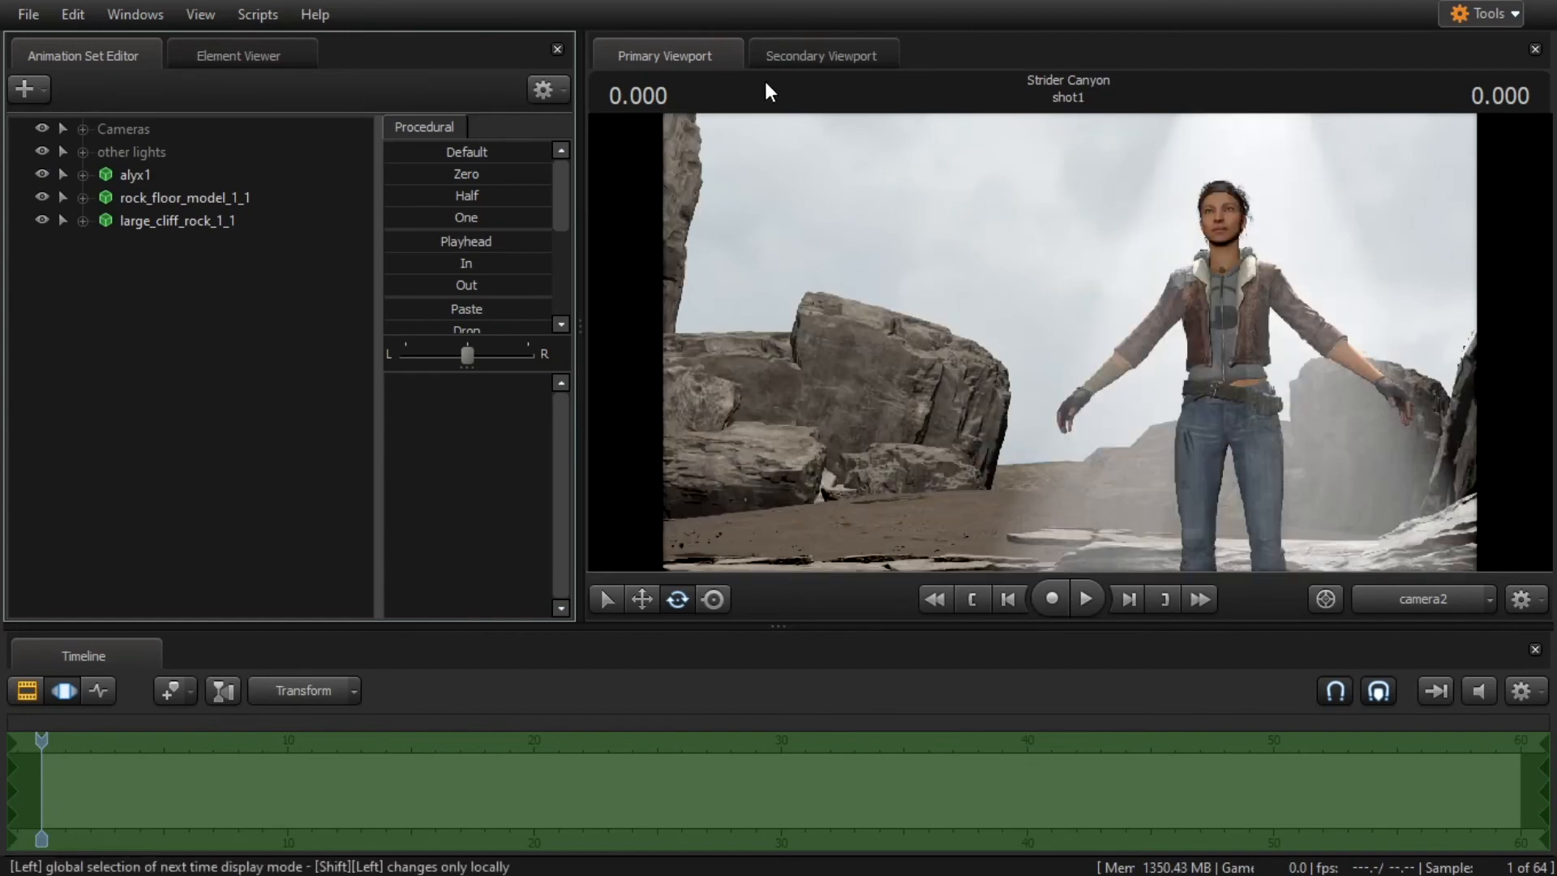
Examine the combined lighting on the character and surrounding canyon from several angles in the secondary viewport.
left_click(805, 57)
mouse_move(1174, 263)
left_mouse_down()
mouse_move(1038, 280)
mouse_move(1167, 308)
mouse_move(1148, 284)
mouse_move(1168, 271)
left_mouse_up()
key("w")
key("s")
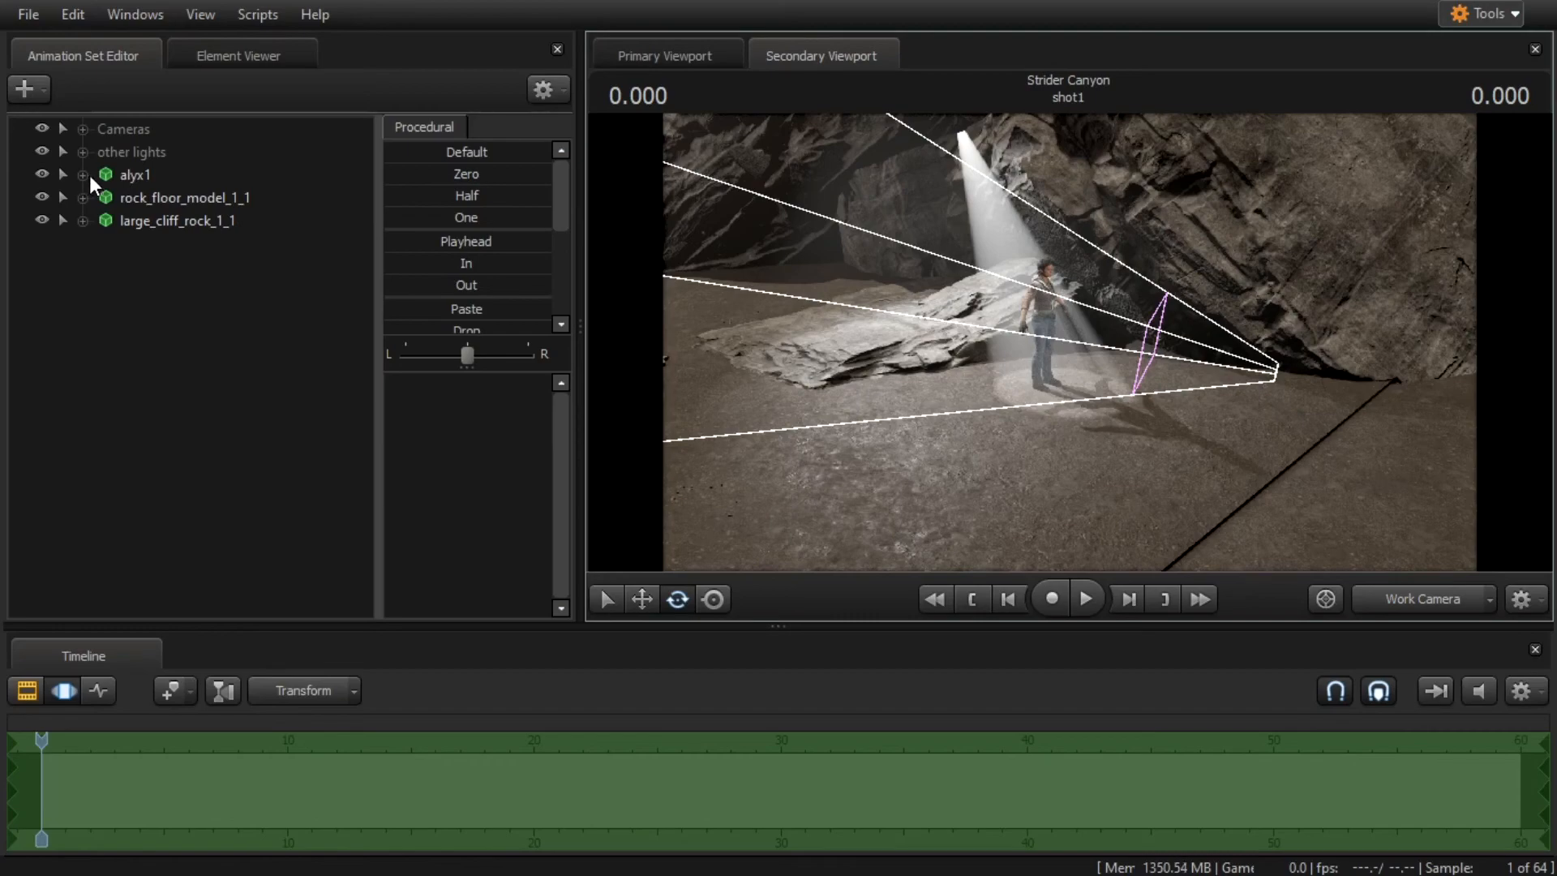
left_click(85, 174)
left_click(84, 174)
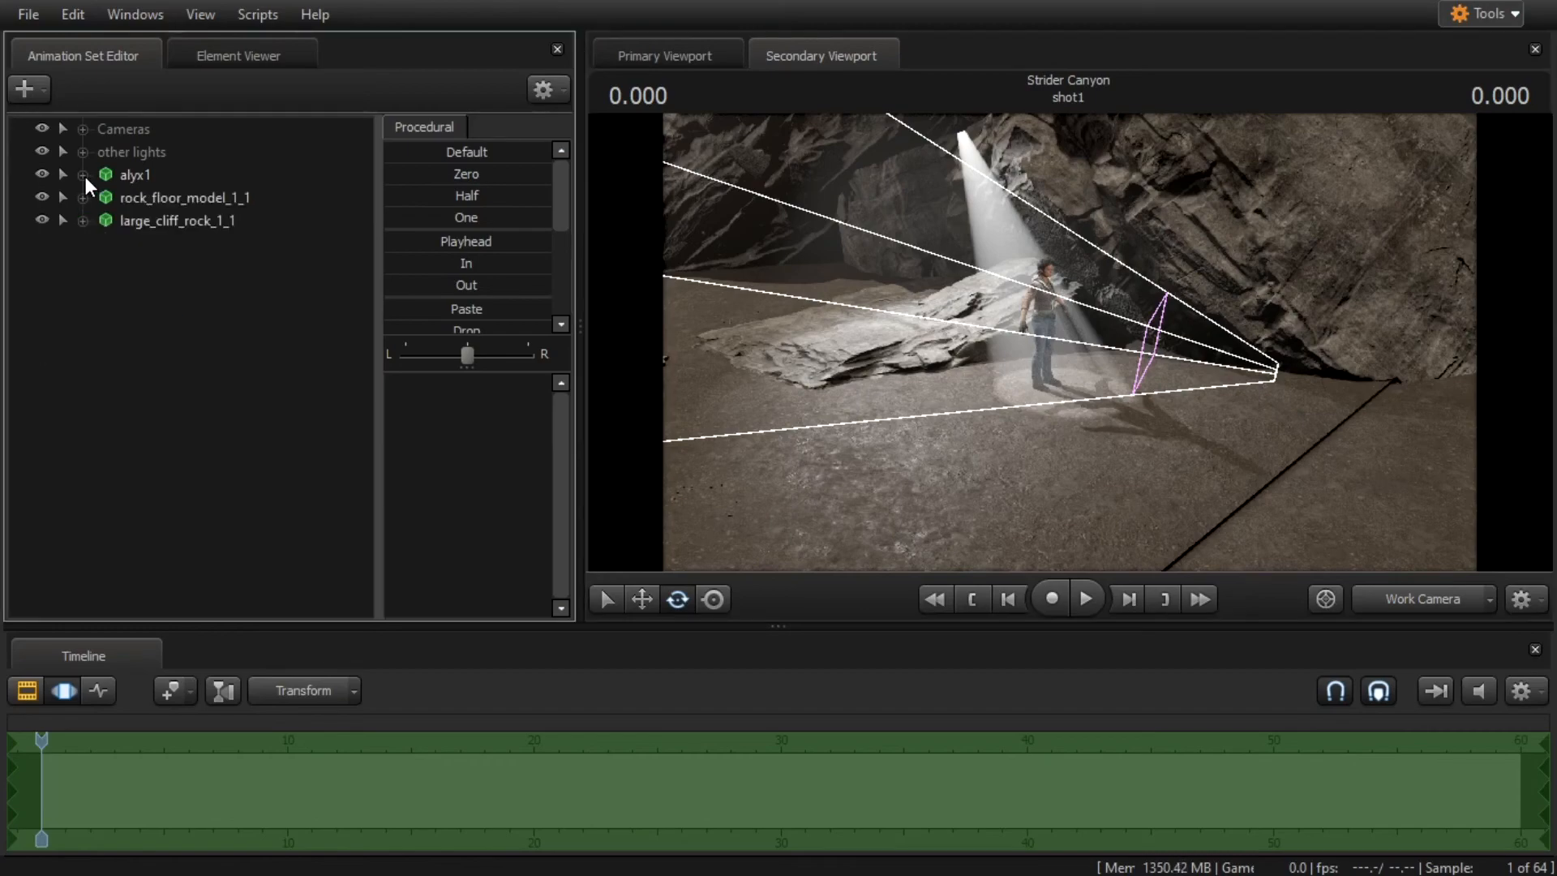
left_click_drag(987, 503, 896, 600)
key("w")
key("w")
key("s")
key("w")
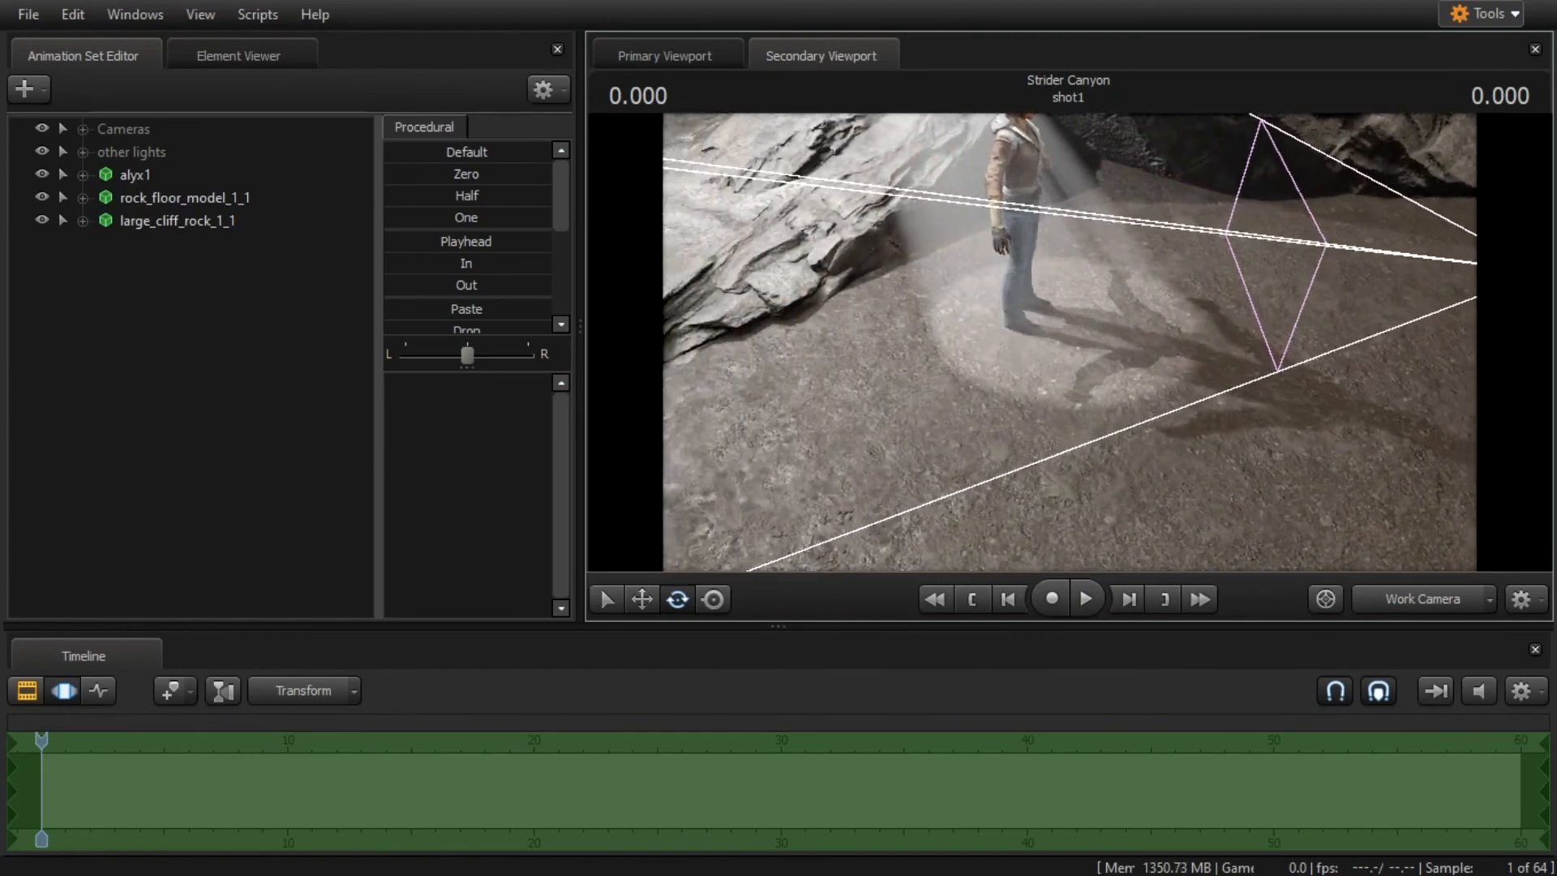
Expand the other lights group and inspect the settings and effect of dirlight1 and pointlight1 in the scene.
left_click(81, 152)
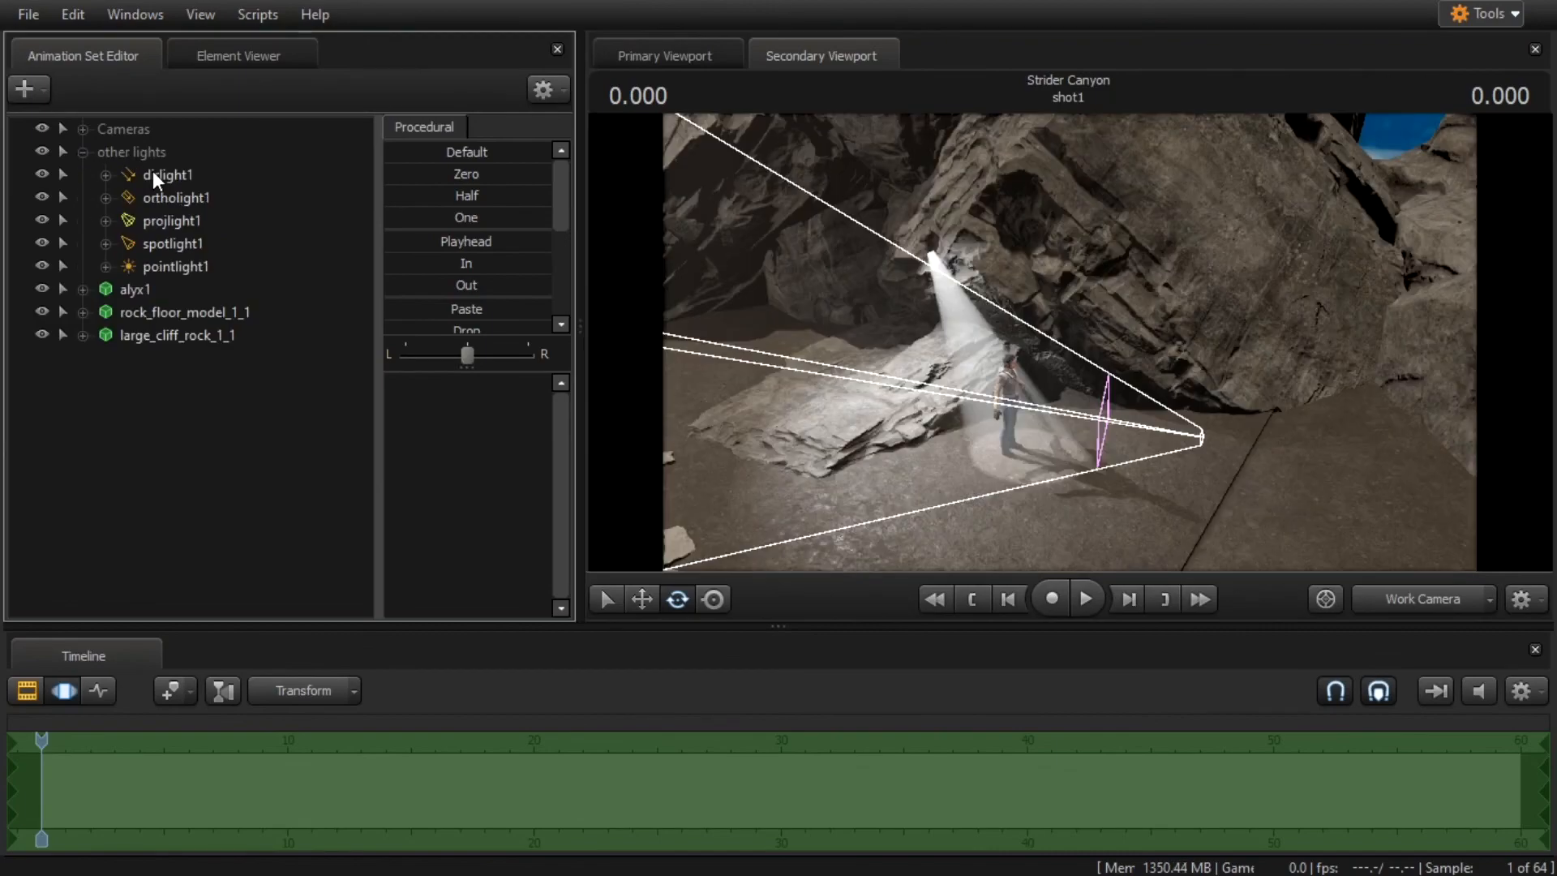
left_click(153, 172)
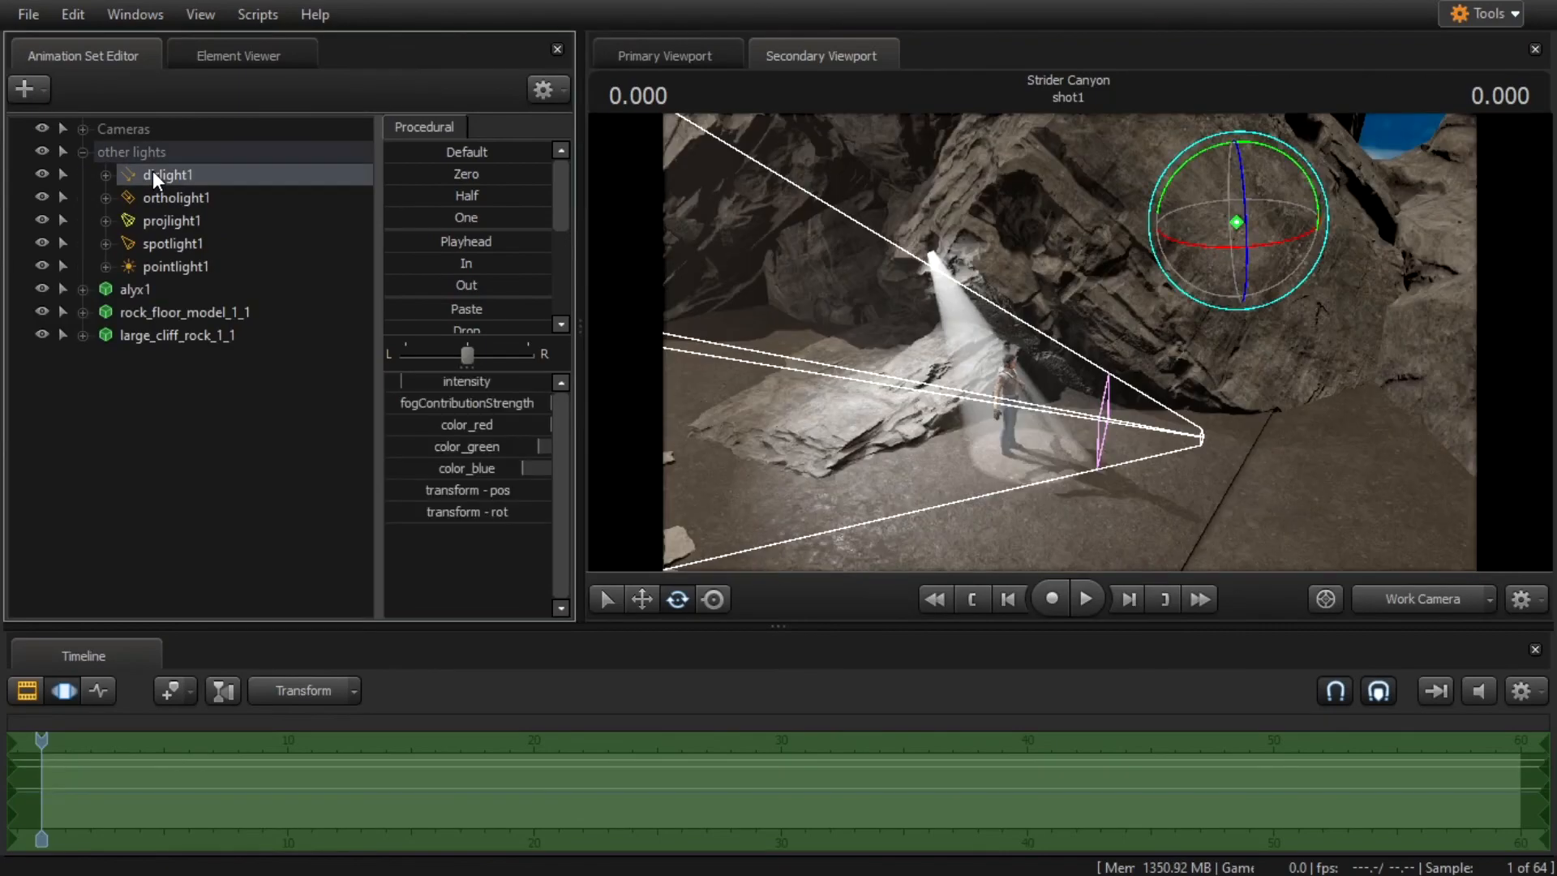
mouse_move(1253, 421)
left_mouse_down()
mouse_move(1135, 454)
mouse_move(1038, 357)
mouse_move(1136, 478)
mouse_move(1229, 436)
left_mouse_up()
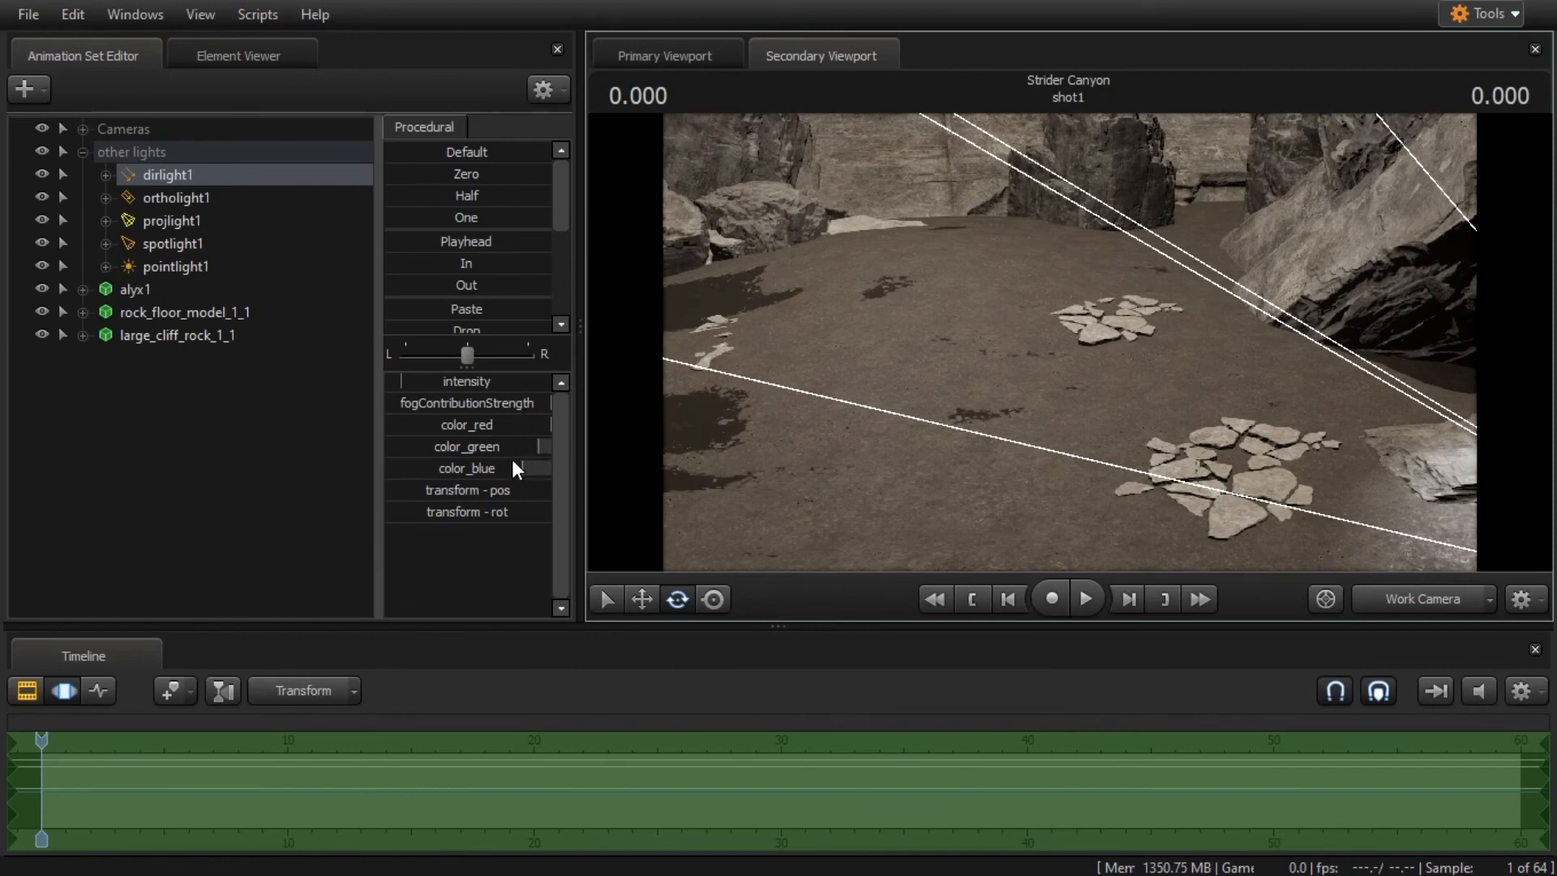
left_click(155, 265)
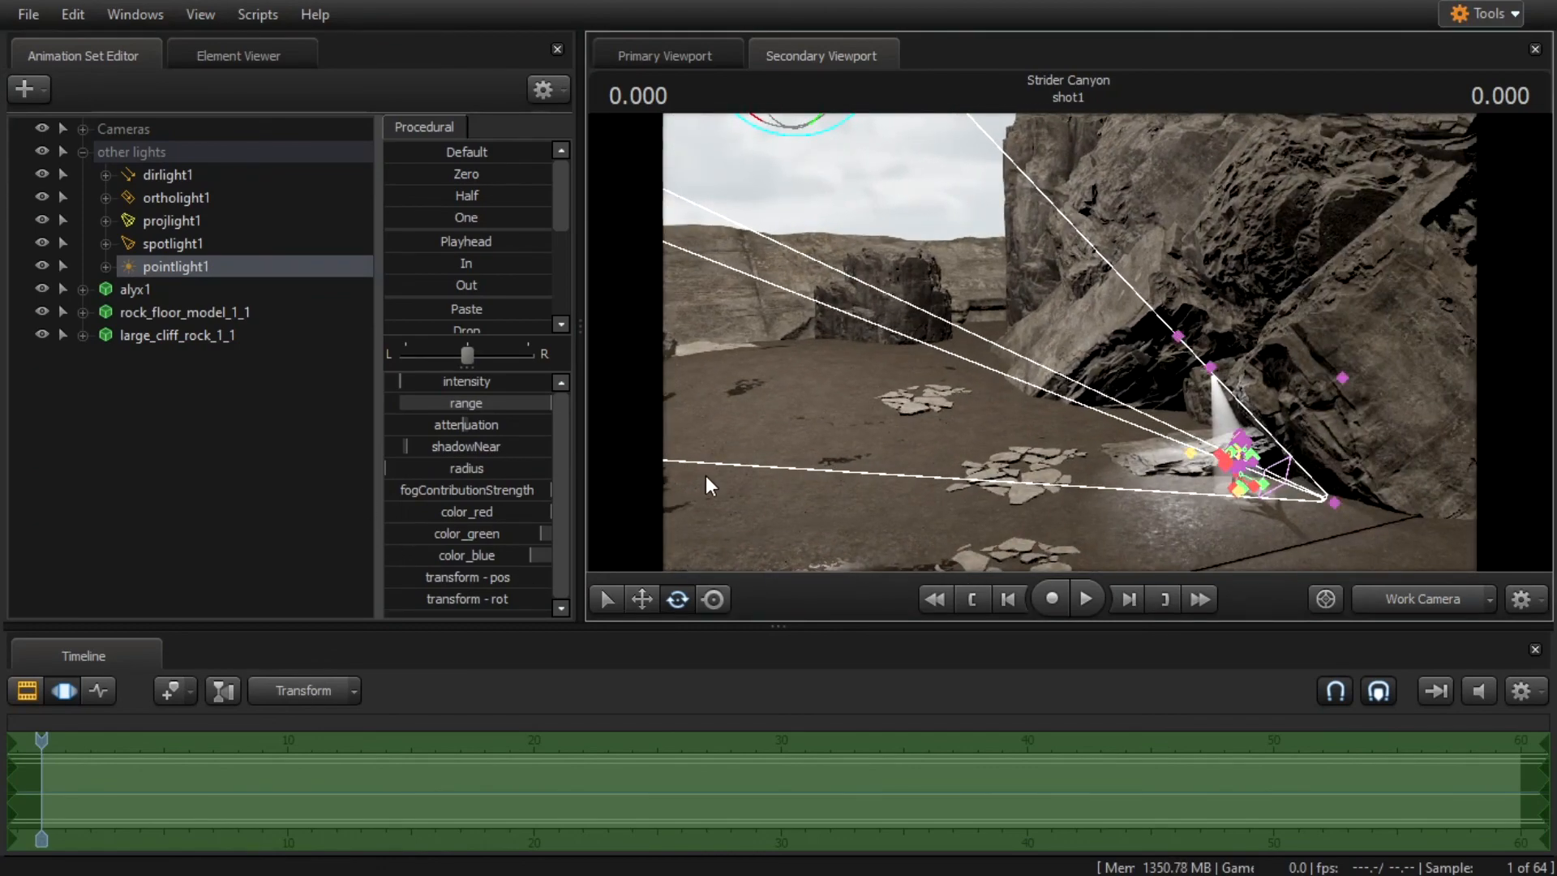
mouse_move(710, 487)
left_mouse_down()
mouse_move(576, 487)
mouse_move(588, 559)
mouse_move(706, 484)
left_mouse_up()
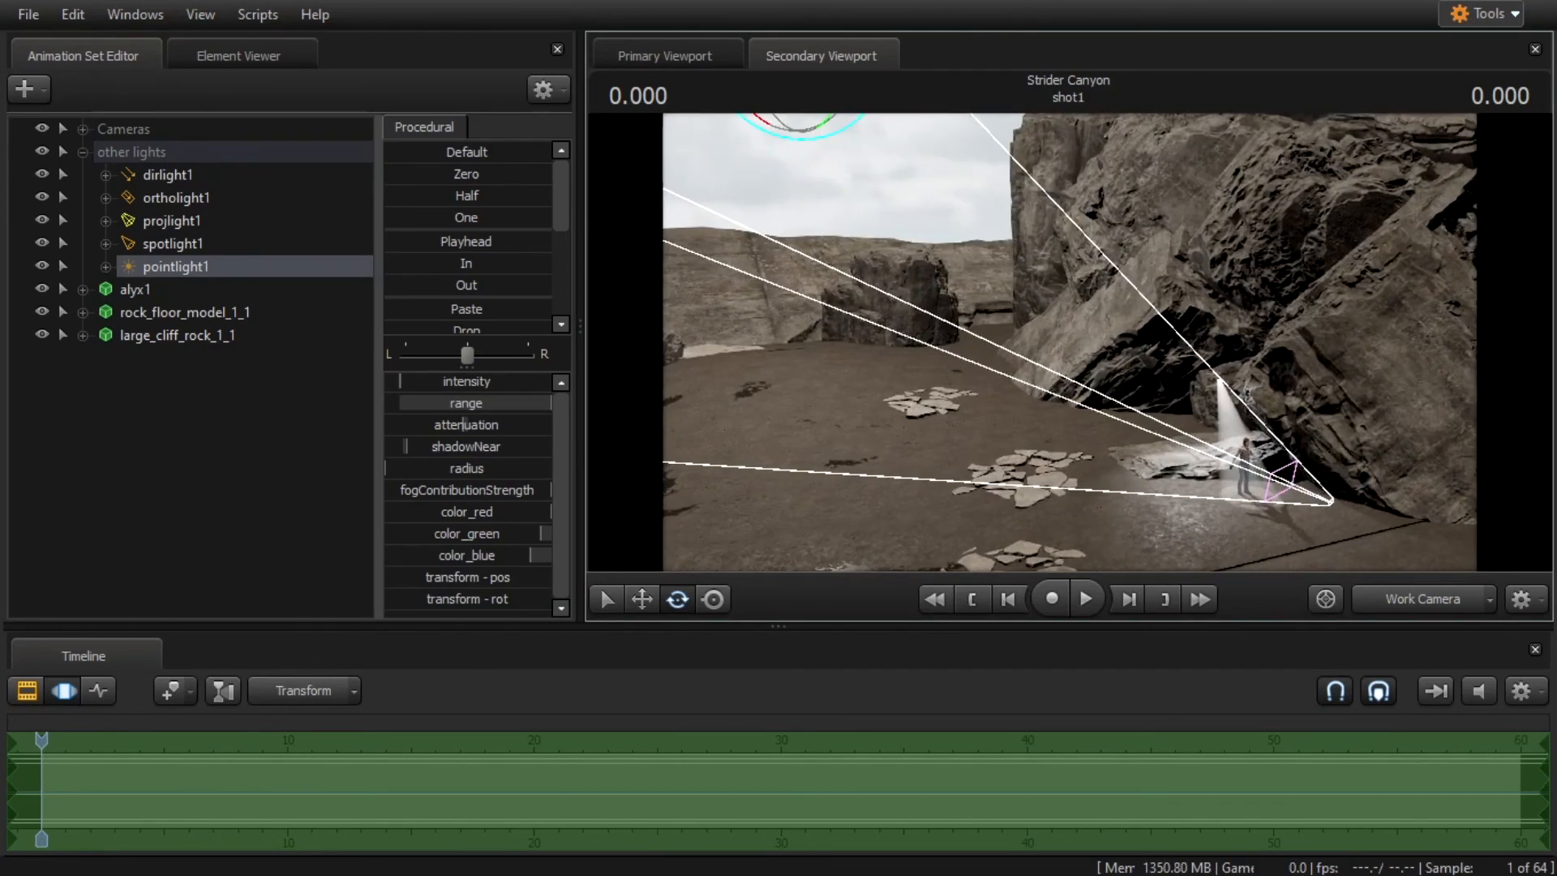
key("w")
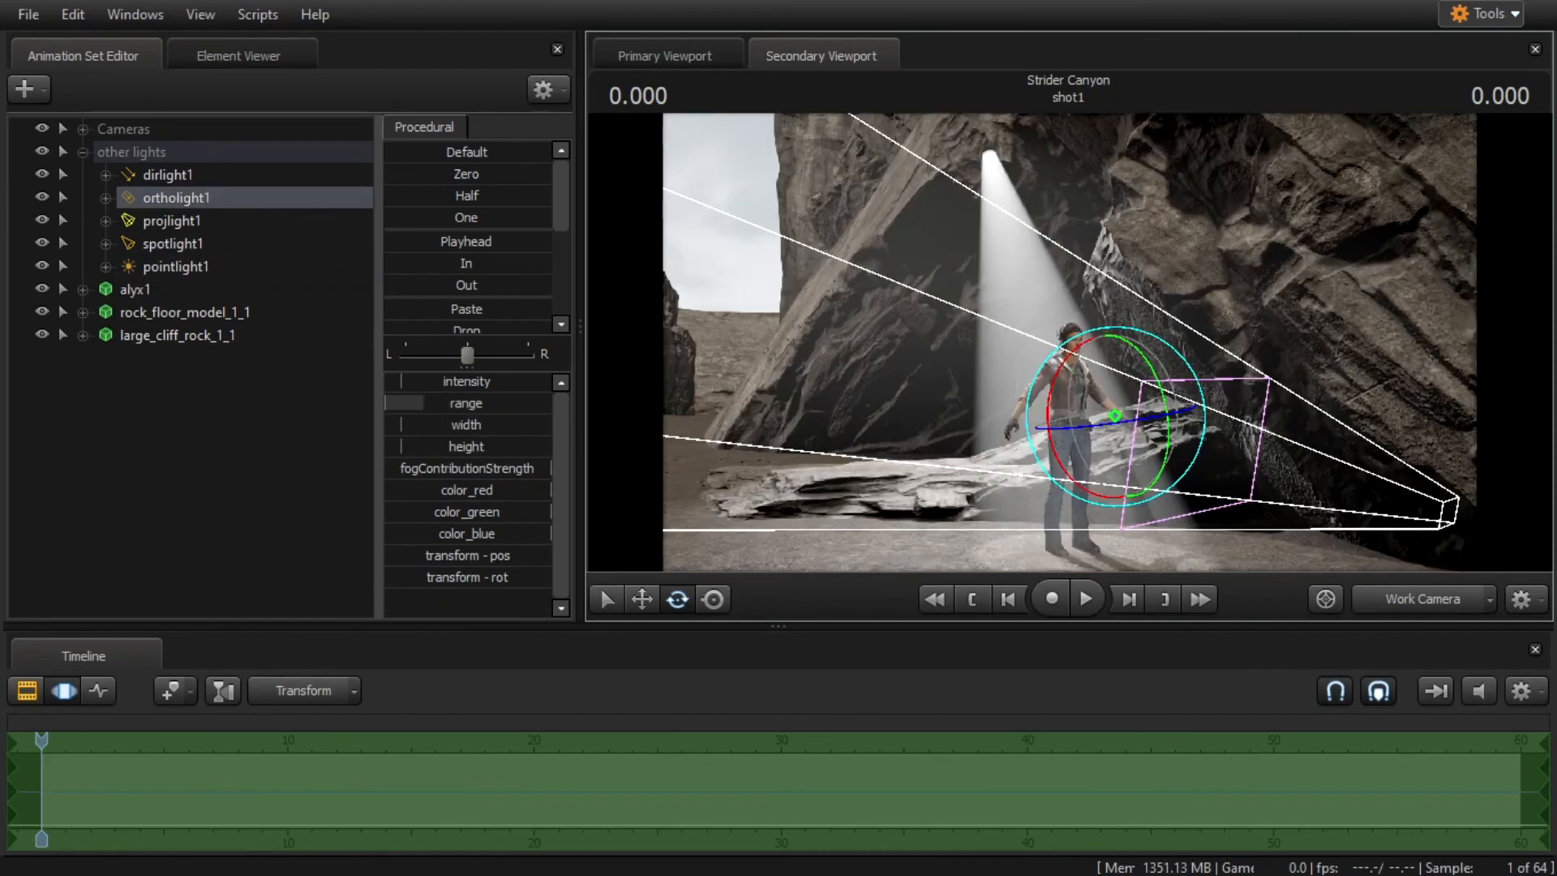
Examine how ortholight1 lights the character, viewing her face up close and her body from the front.
key("w")
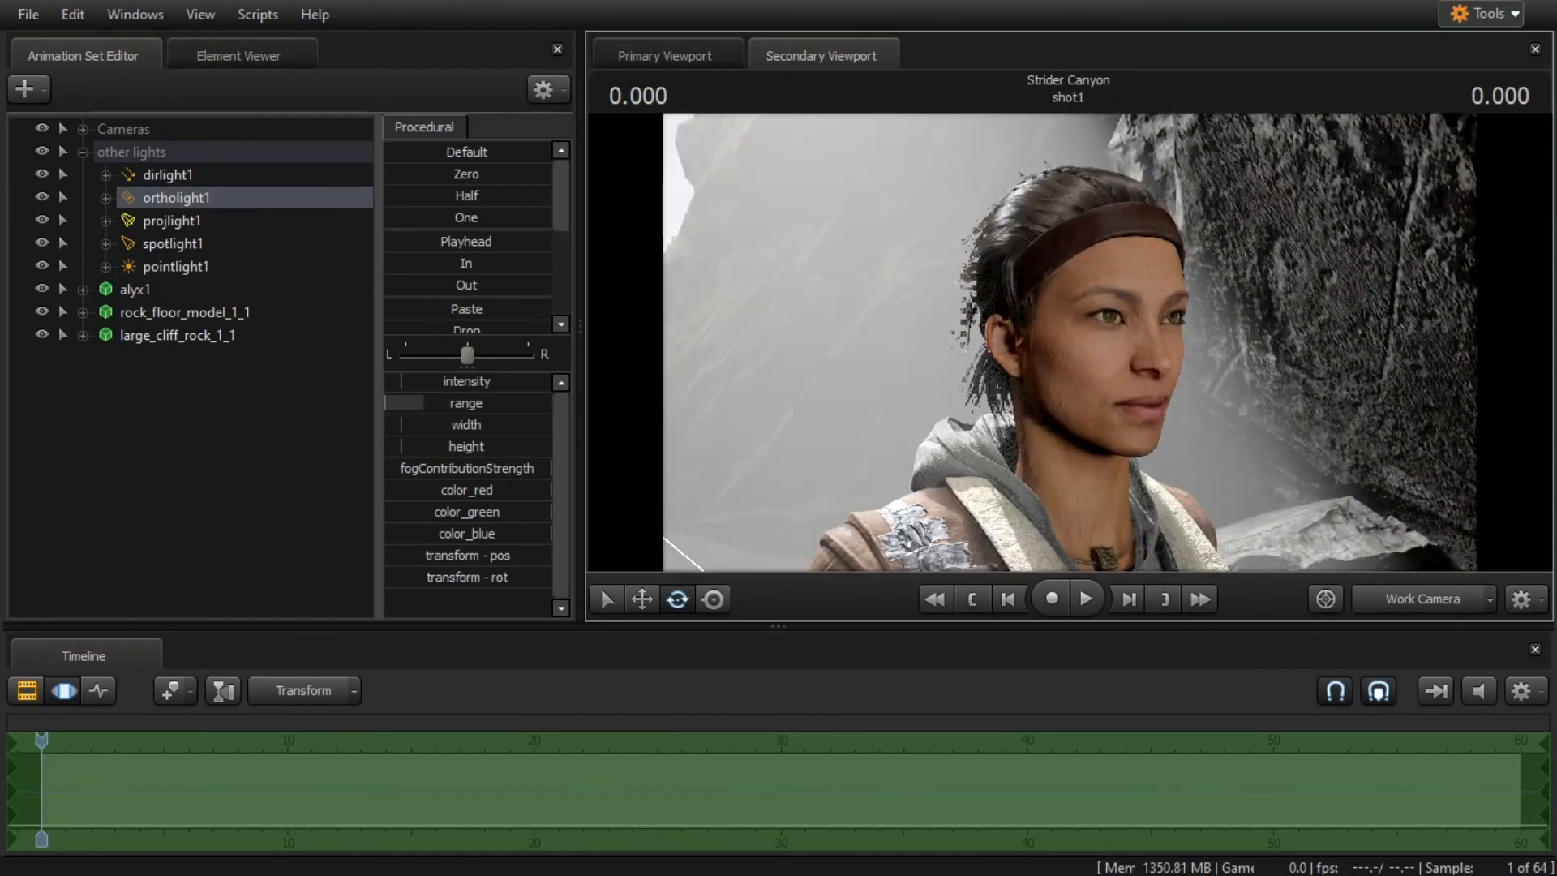
key("d")
left_click_drag(1069, 342, 1014, 349)
key("s")
key("a")
key("s")
key("a")
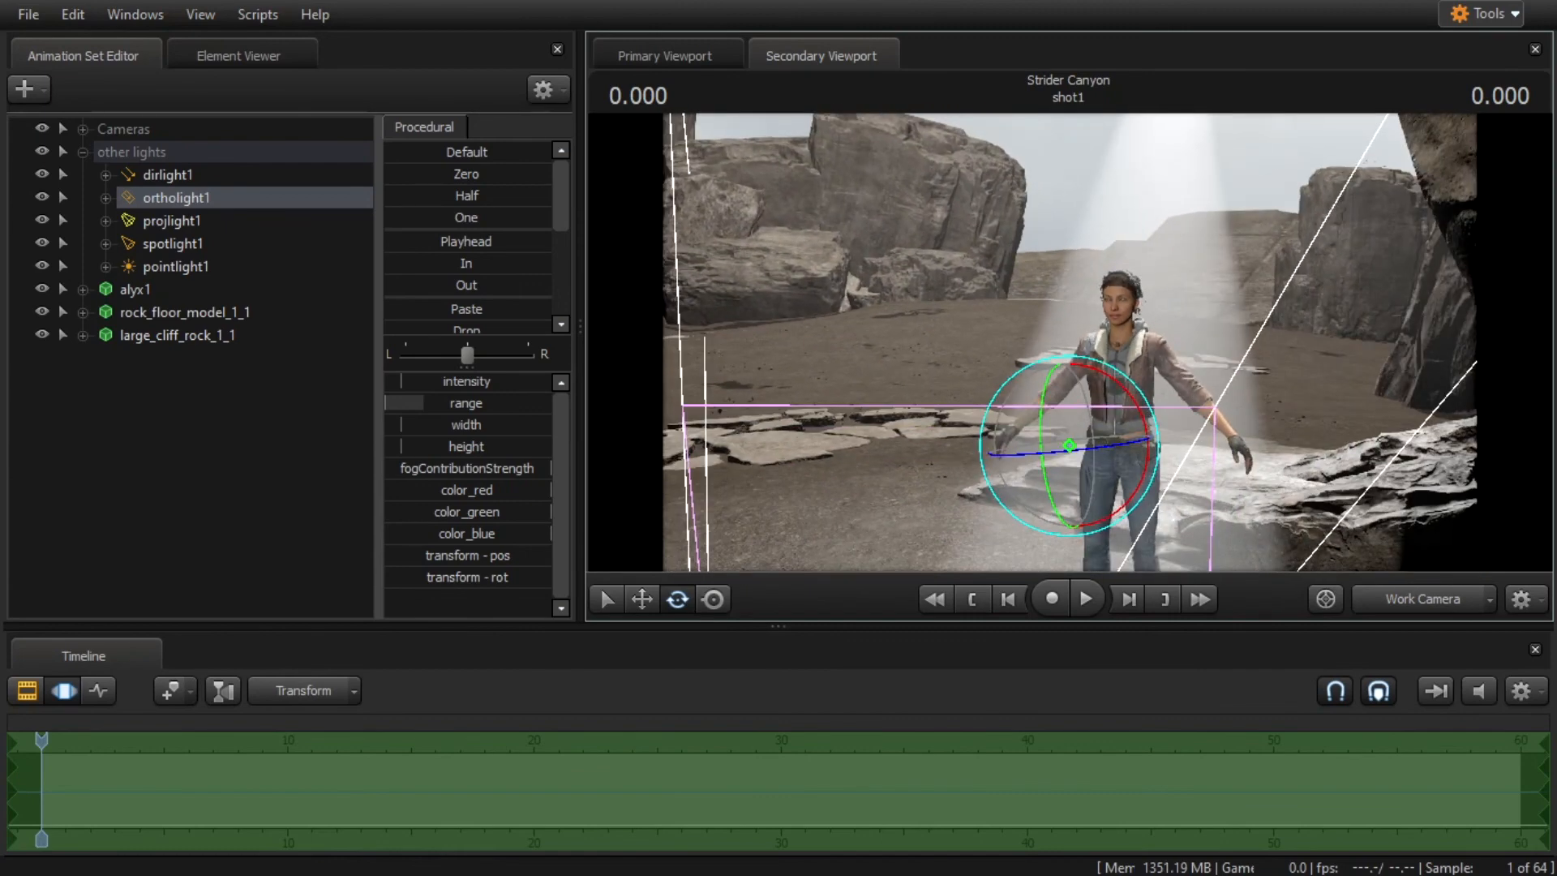
left_click(20, 17)
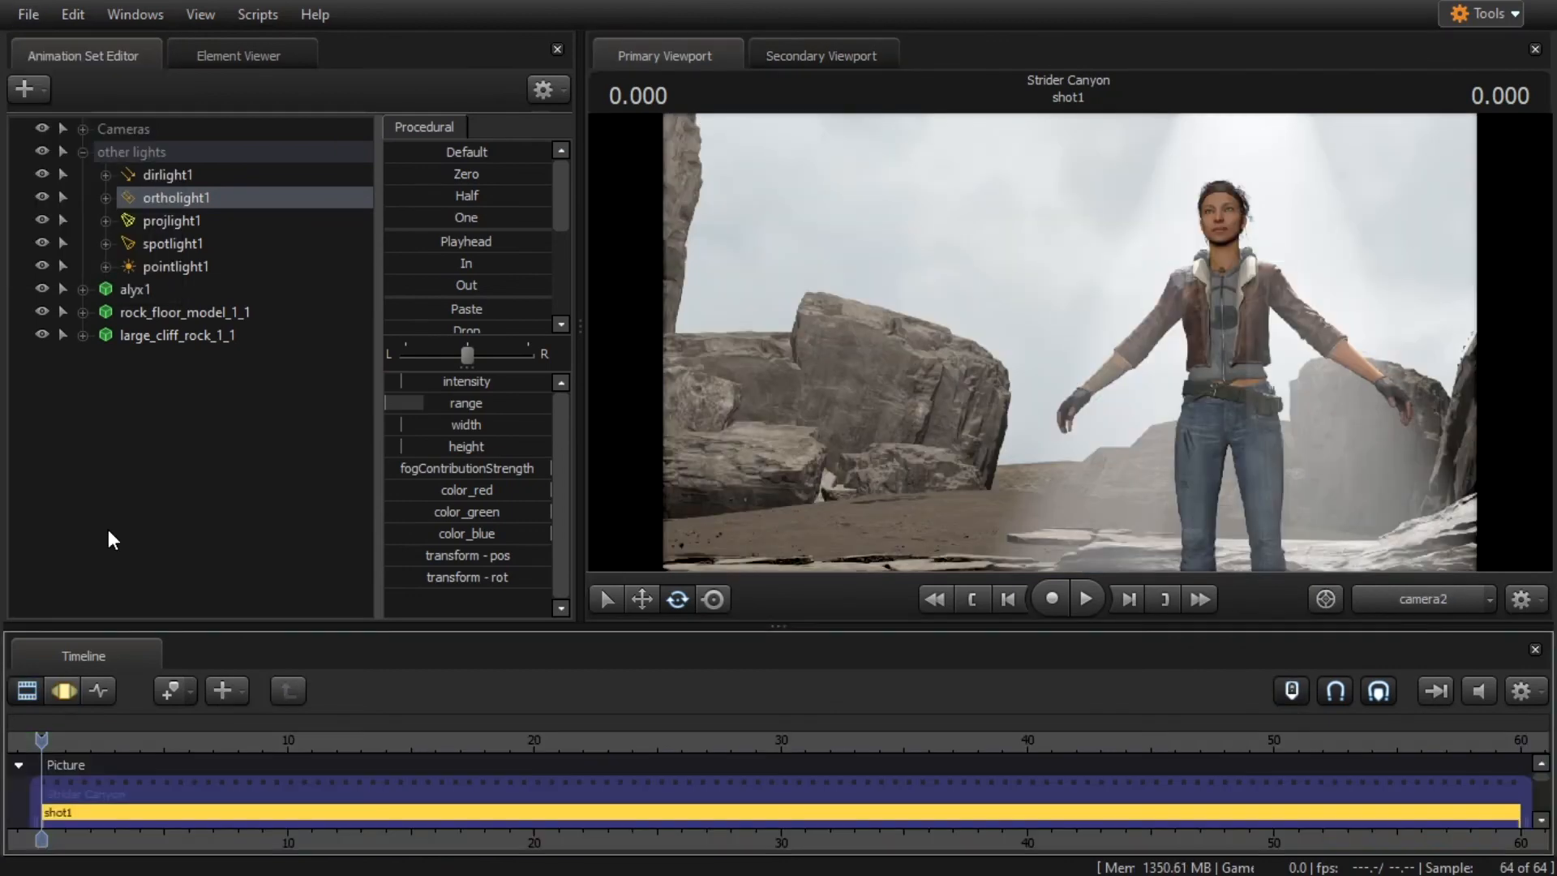